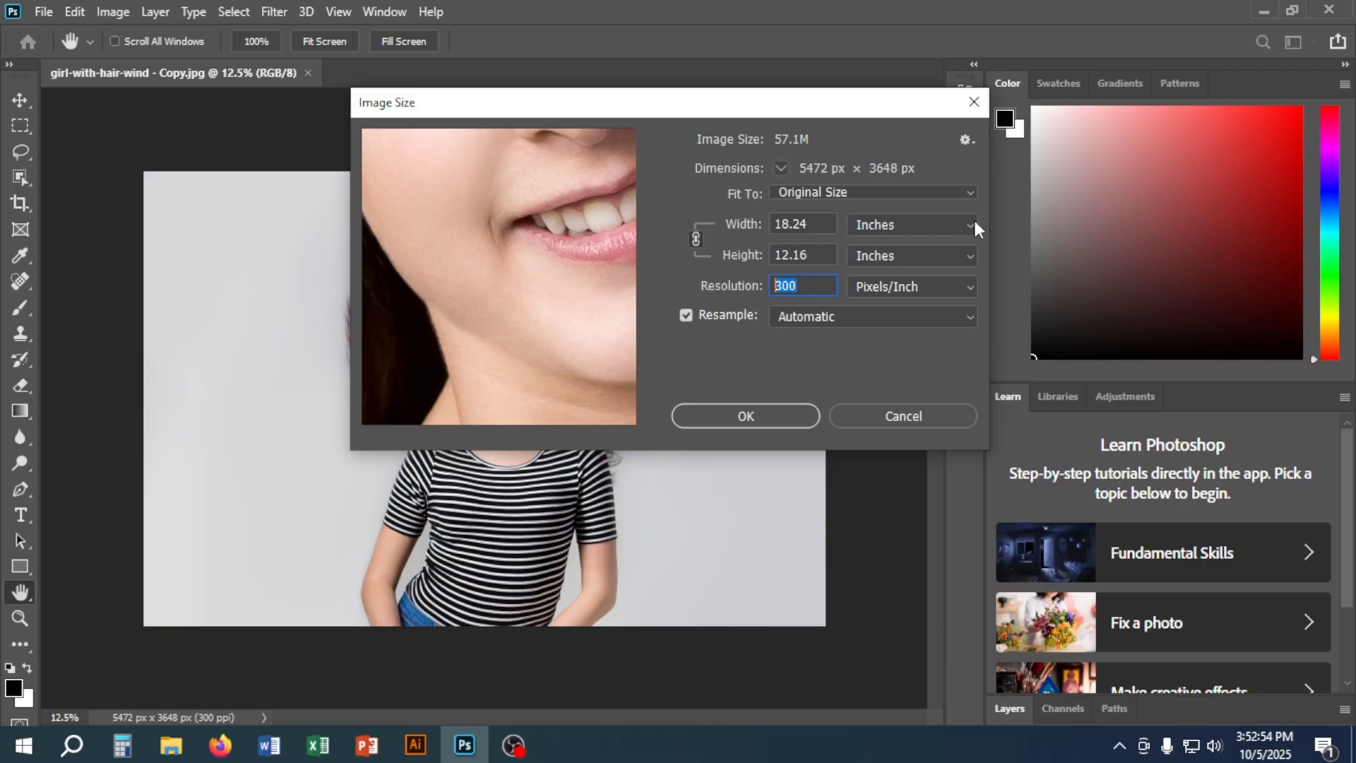
# - Inspect the woman's face and hair in the Image Size preview at 100%, keeping the 300 pixels/inch resolution and original dimensions
pyautogui.moveTo(582, 178); pyautogui.dragTo(530, 338)
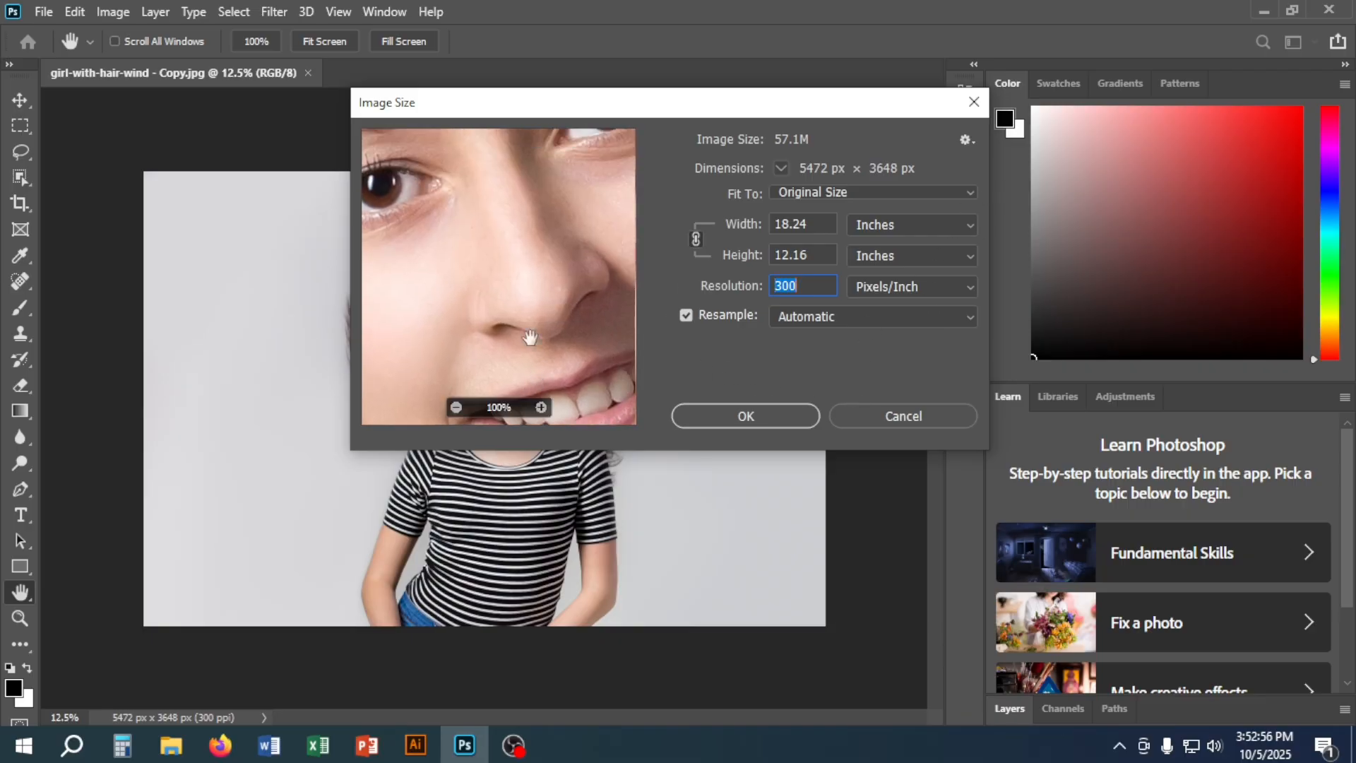
pyautogui.moveTo(491, 205)
pyautogui.mouseDown()
pyautogui.moveTo(416, 306)
pyautogui.moveTo(479, 235)
pyautogui.moveTo(470, 301)
pyautogui.mouseUp()
pyautogui.moveTo(527, 225); pyautogui.dragTo(509, 342)
pyautogui.moveTo(502, 134); pyautogui.dragTo(504, 344)
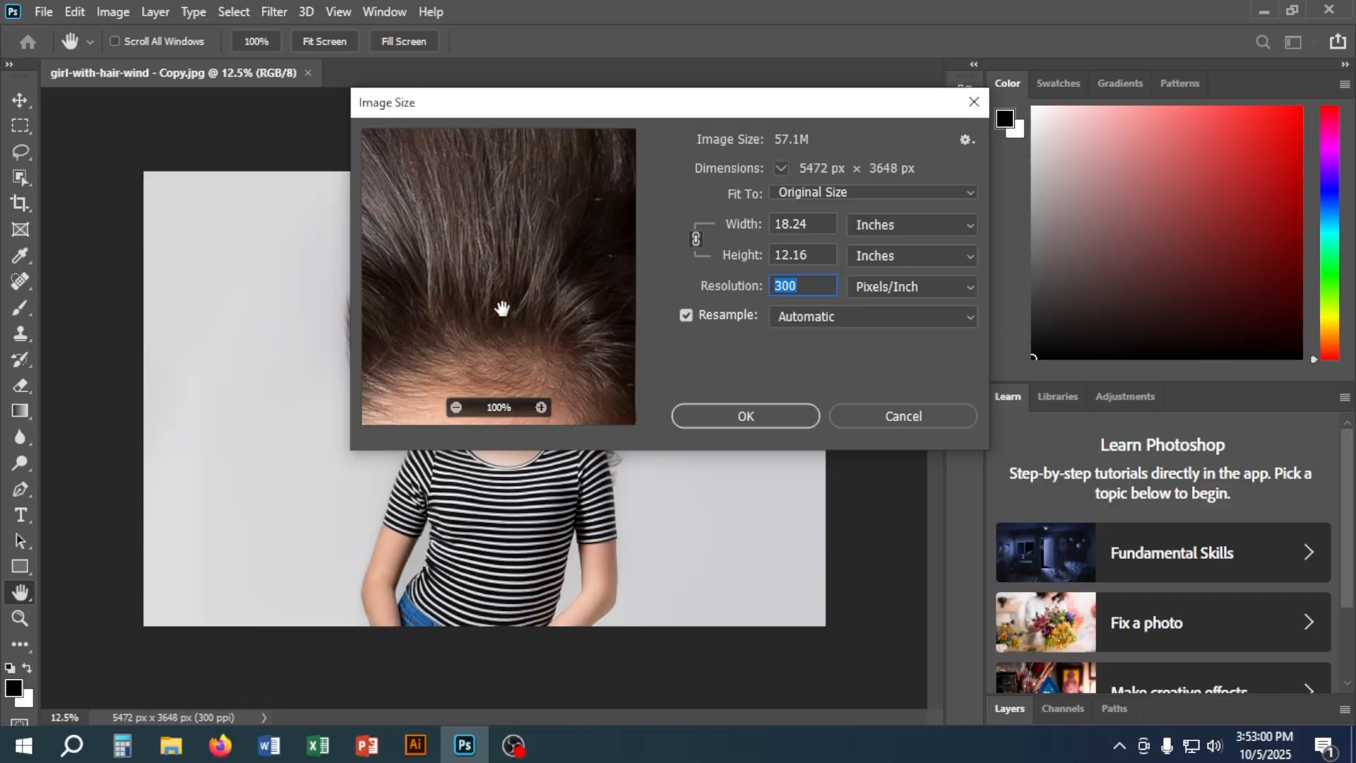
pyautogui.click(767, 416)
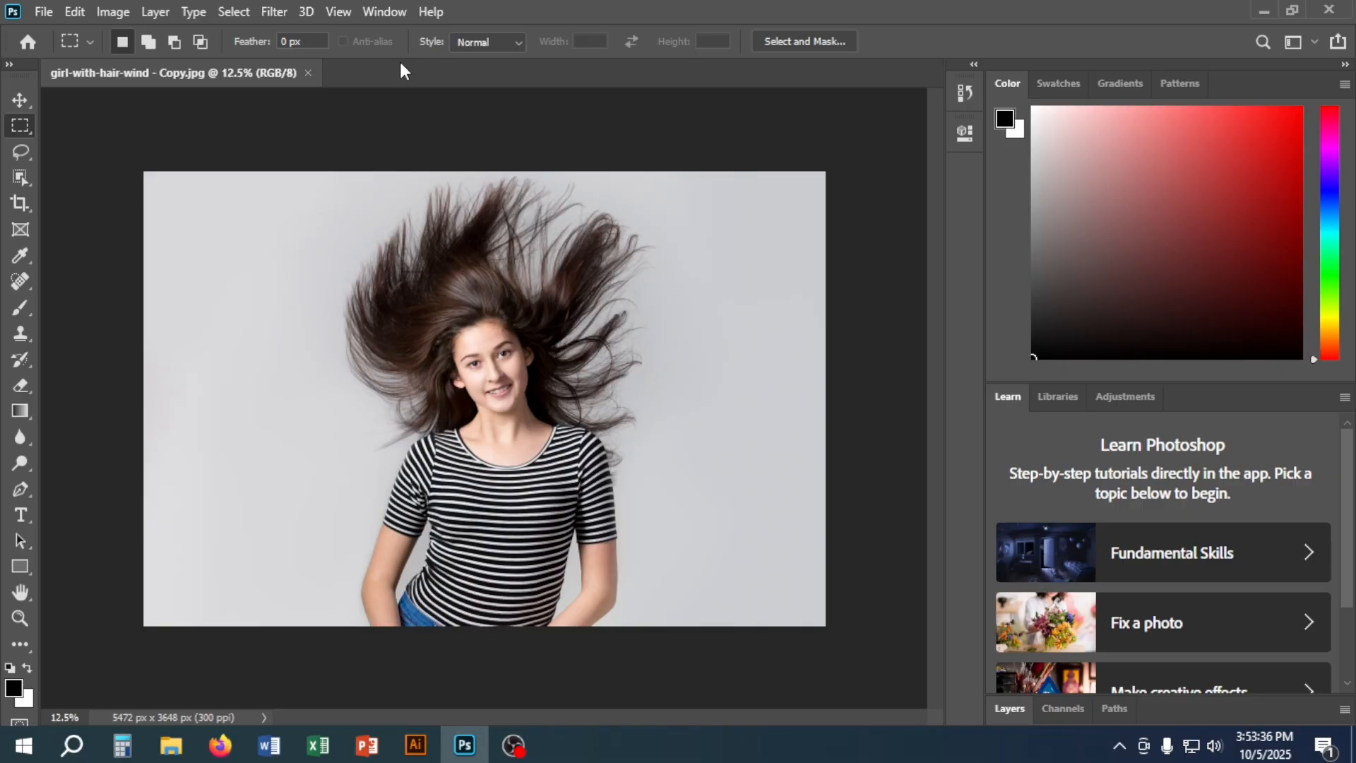
# - Show the Paths panel, detach the Paths and Layers panels as floating panels, and collapse the remaining docked panels
pyautogui.click(374, 11)
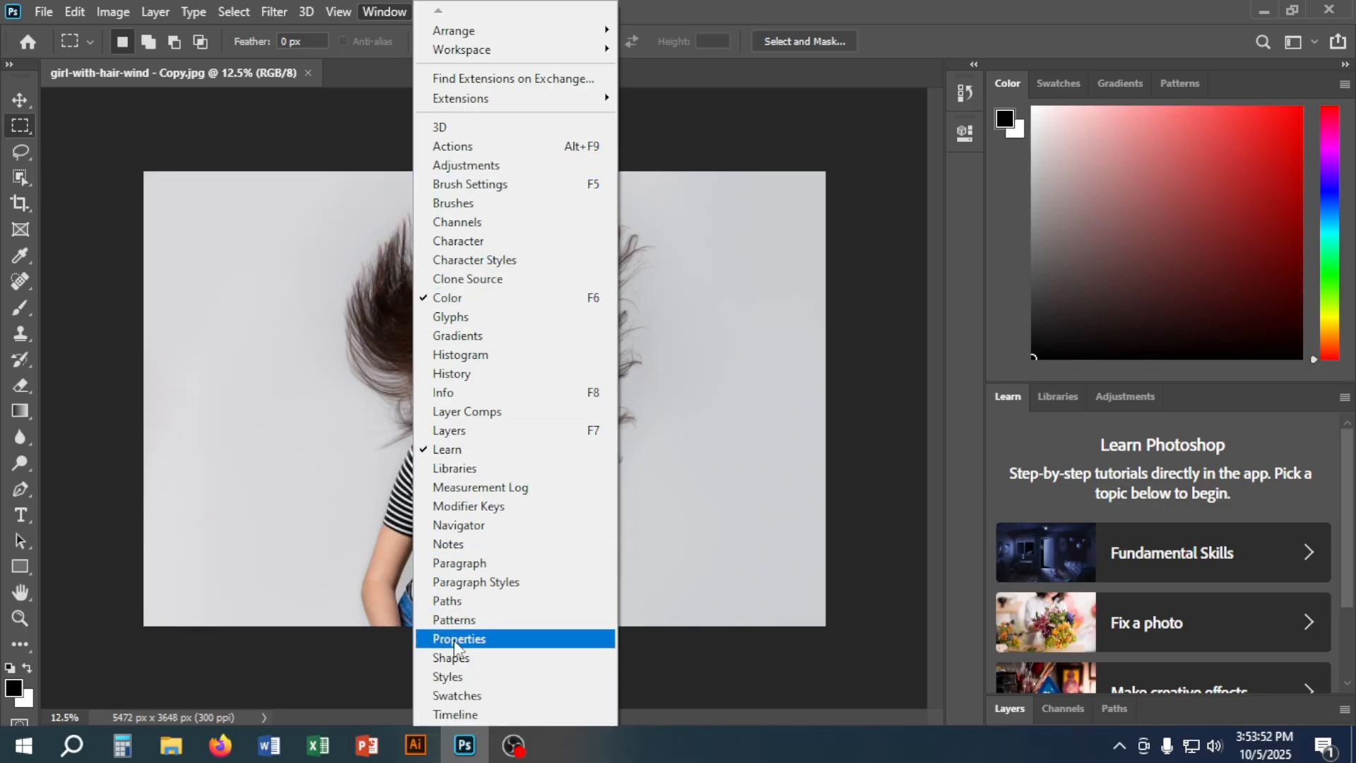
pyautogui.click(455, 602)
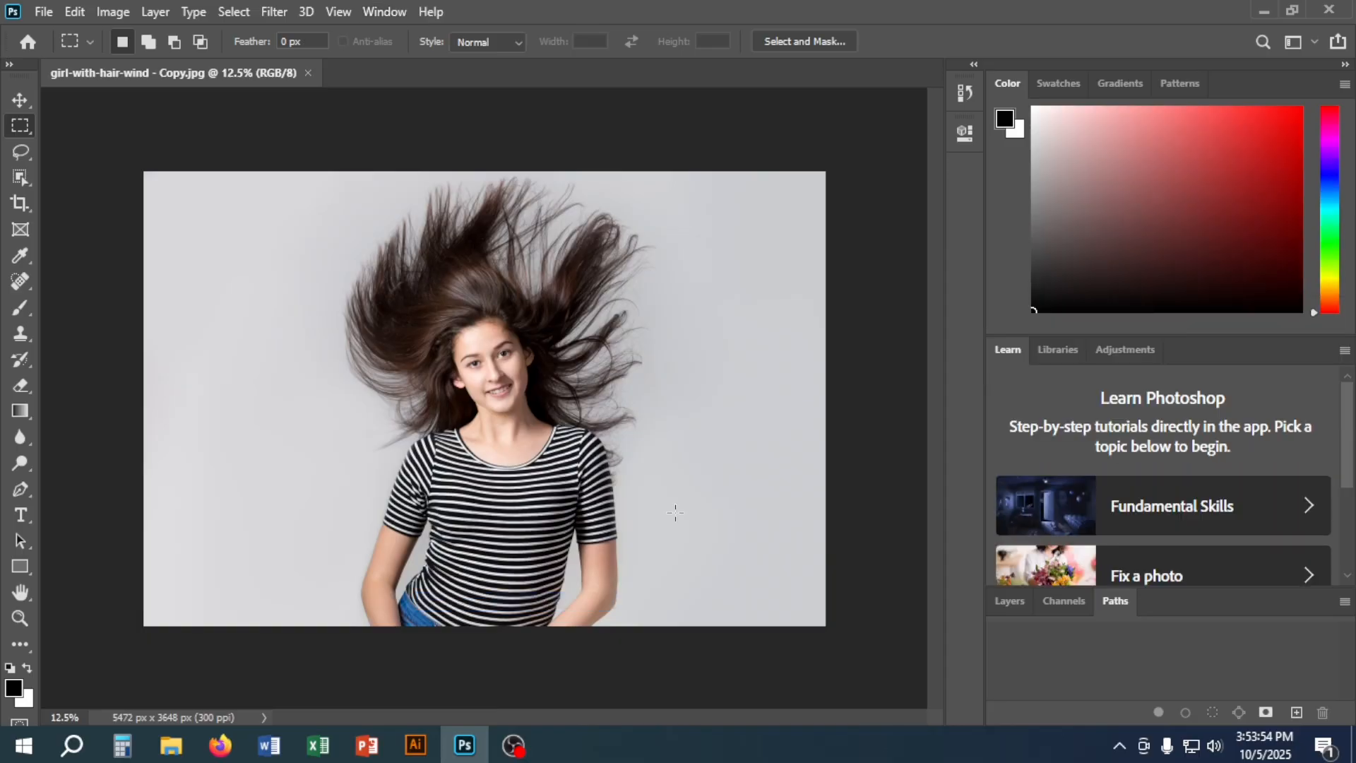
pyautogui.moveTo(1118, 601); pyautogui.dragTo(489, 86)
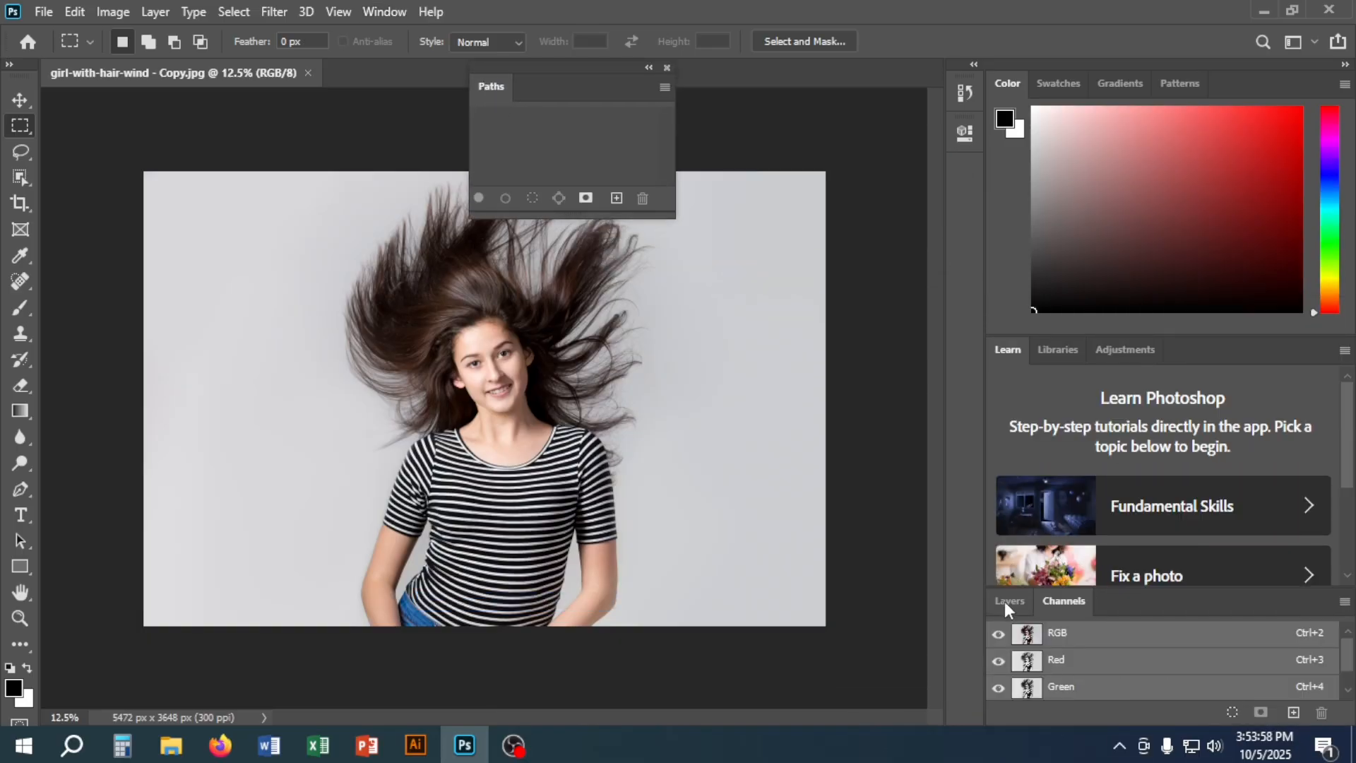
pyautogui.moveTo(1006, 602); pyautogui.dragTo(443, 339)
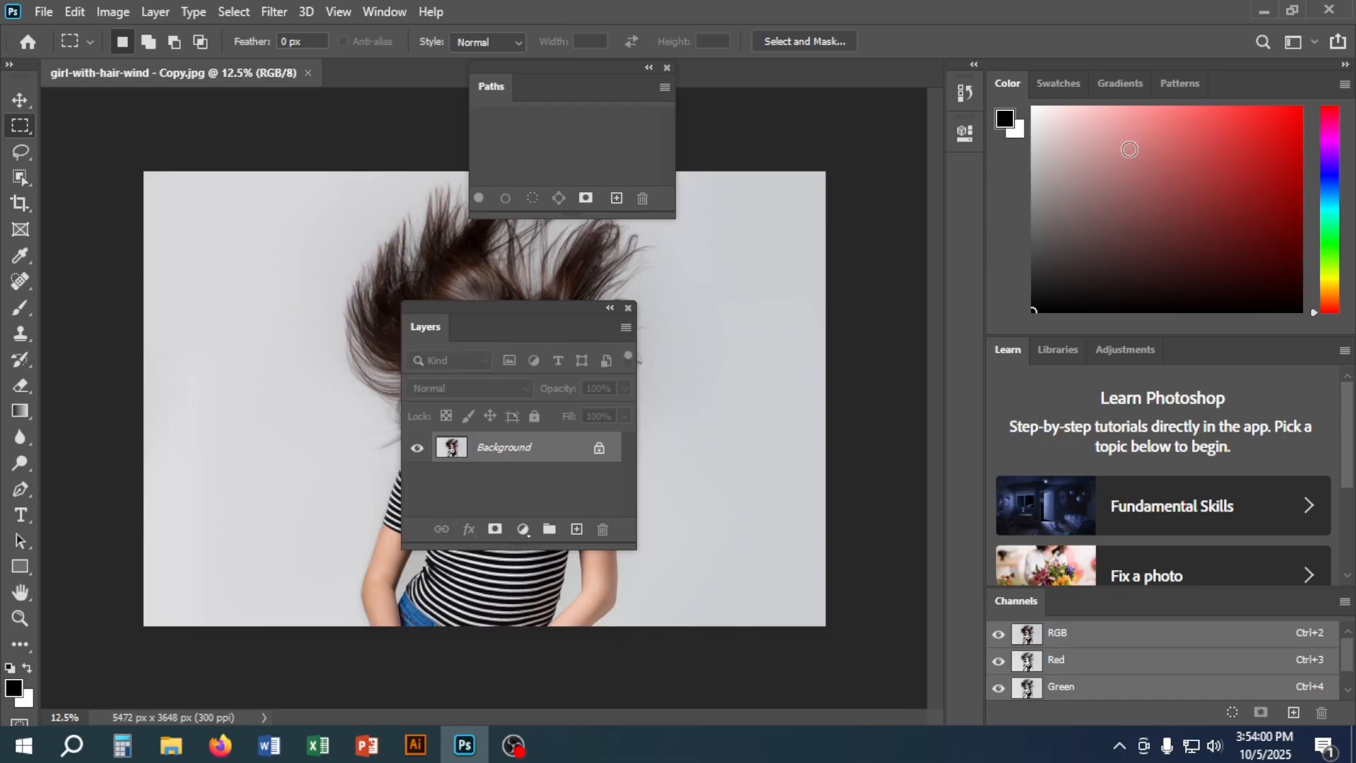
pyautogui.click(1346, 65)
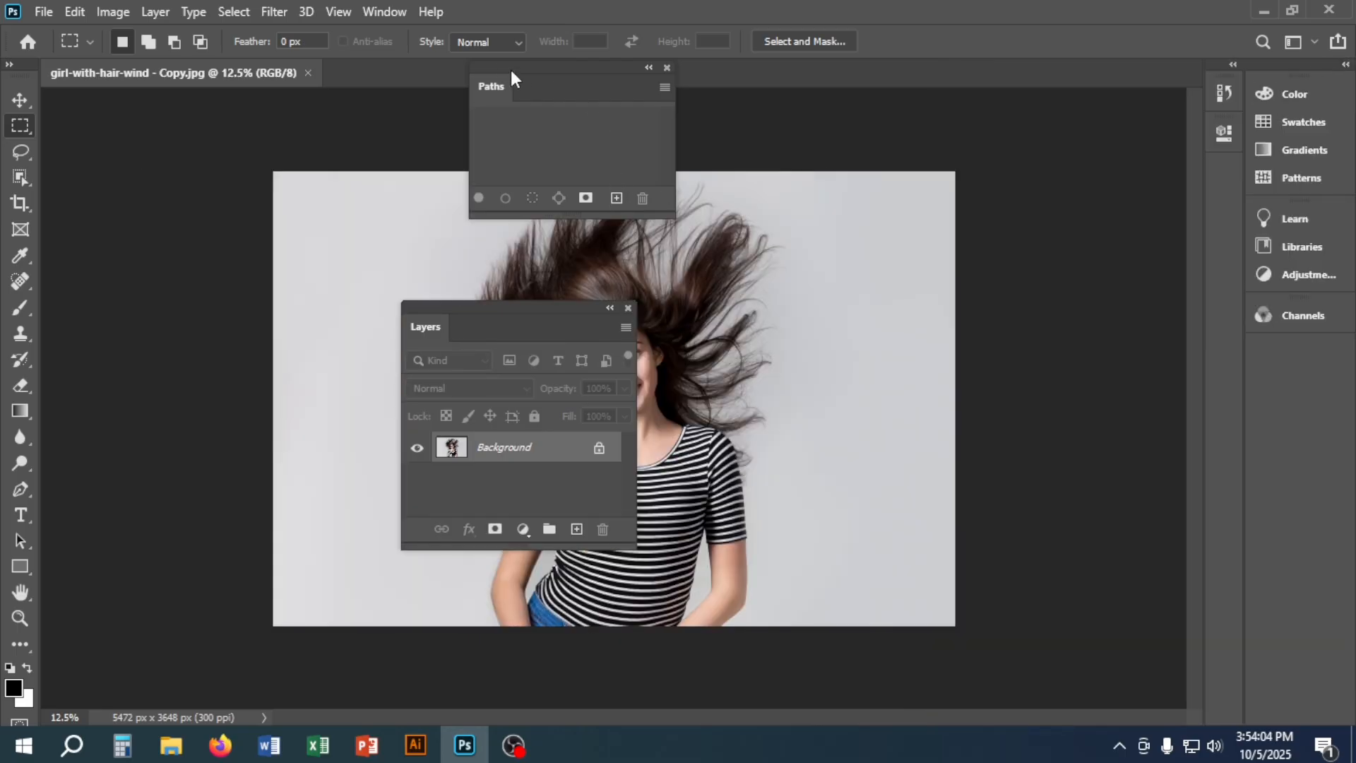
# - Place the Layers panel beside the photo, lengthen it, and group the Paths panel with it, leaving Paths in front
pyautogui.moveTo(485, 305); pyautogui.dragTo(1059, 100)
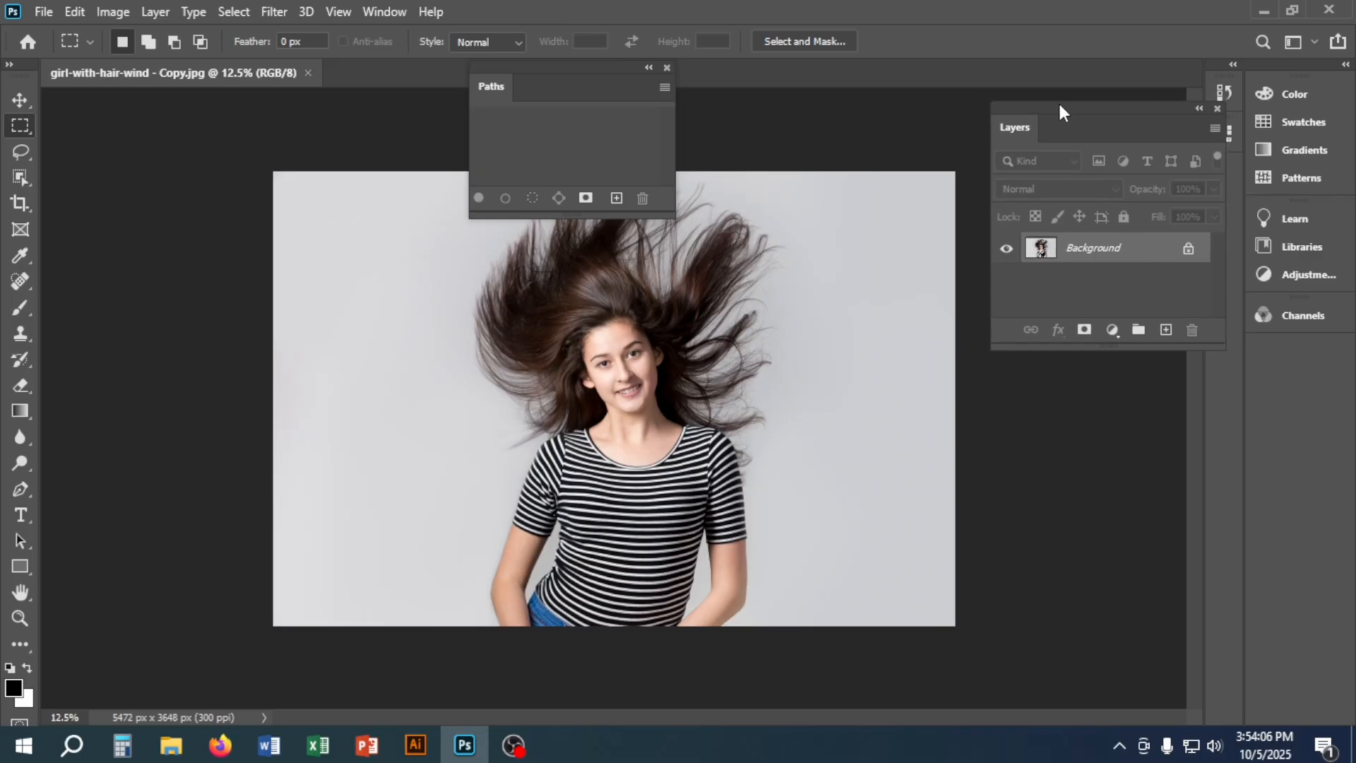
pyautogui.moveTo(1167, 346); pyautogui.dragTo(1141, 292)
pyautogui.moveTo(1083, 348); pyautogui.dragTo(1053, 592)
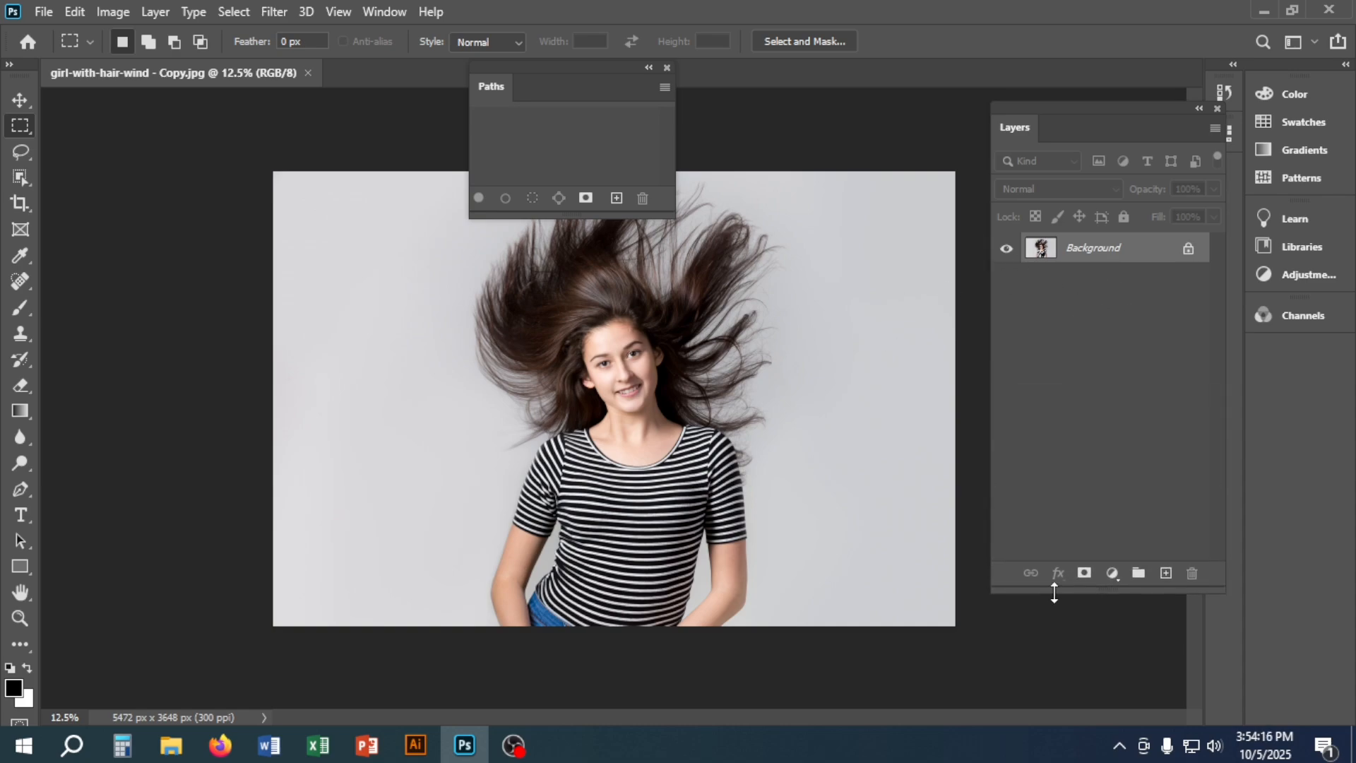
pyautogui.moveTo(497, 71); pyautogui.dragTo(1075, 144)
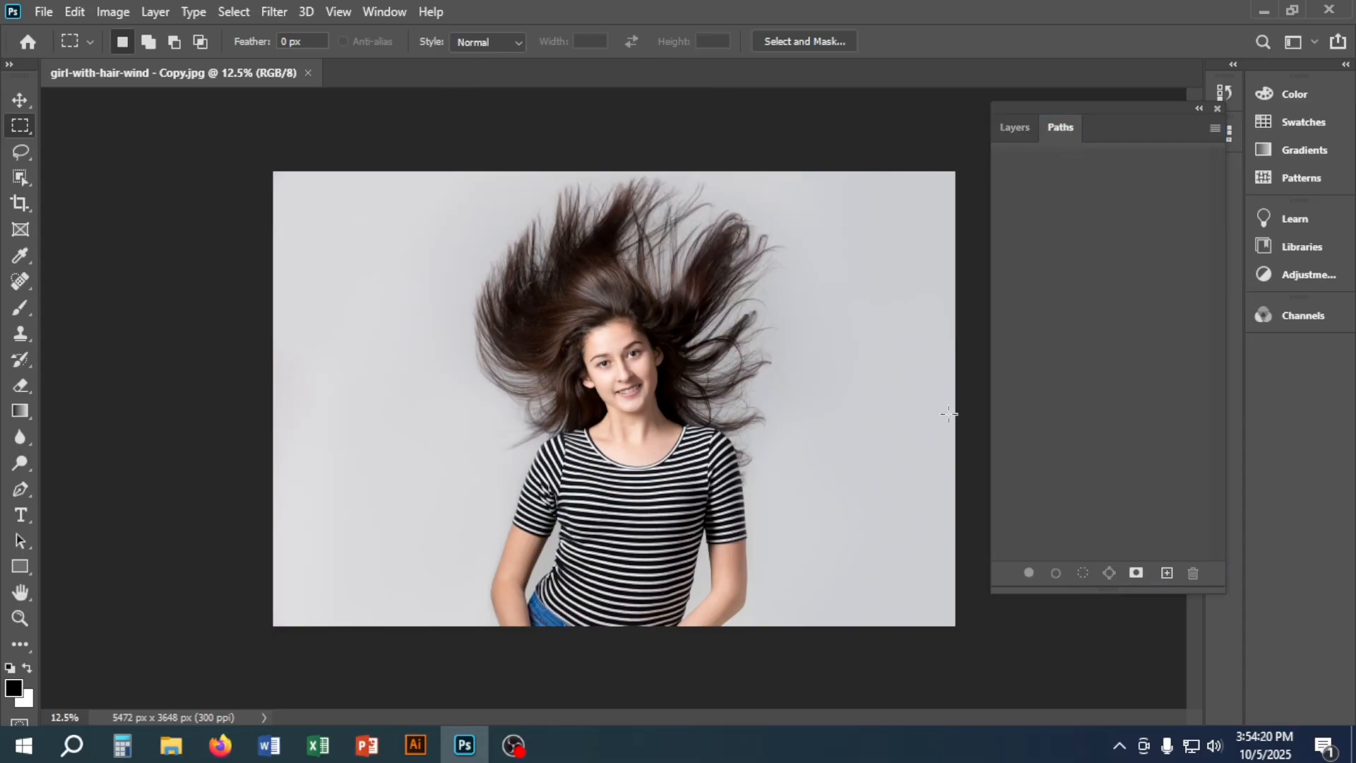
pyautogui.click(1031, 130)
pyautogui.click(1056, 132)
# - Activate the Pen tool in Path mode and check that Exclude Overlapping Shapes is the path operation
pyautogui.moveTo(23, 495); pyautogui.dragTo(85, 492)
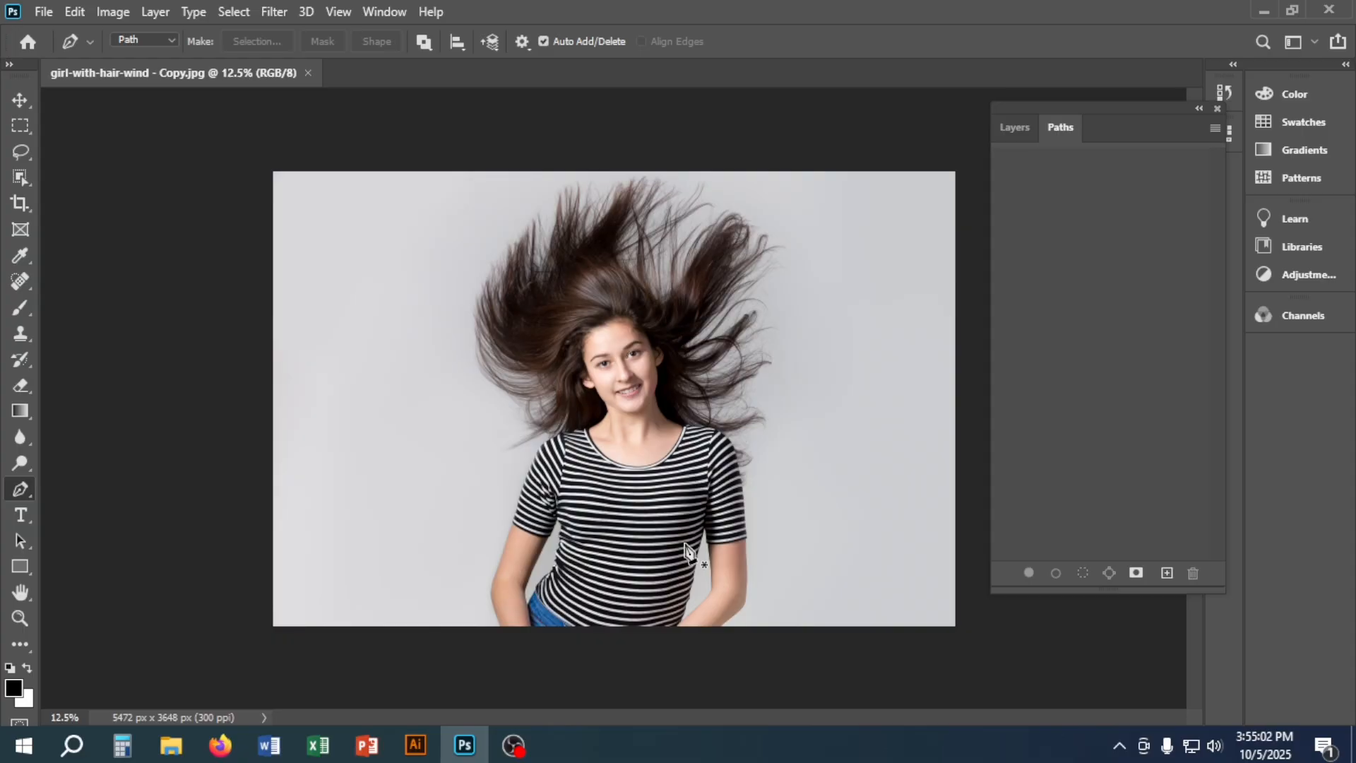
pyautogui.click(434, 43)
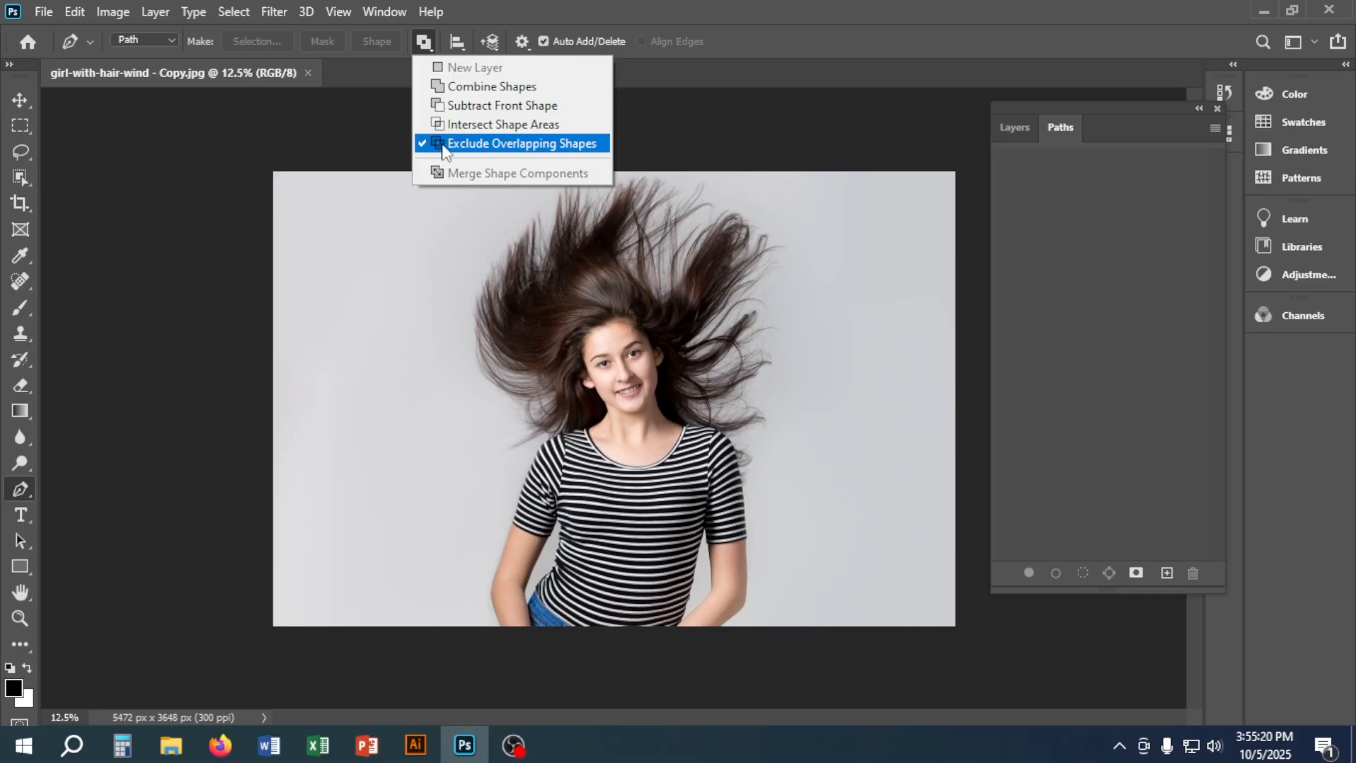
pyautogui.click(616, 380)
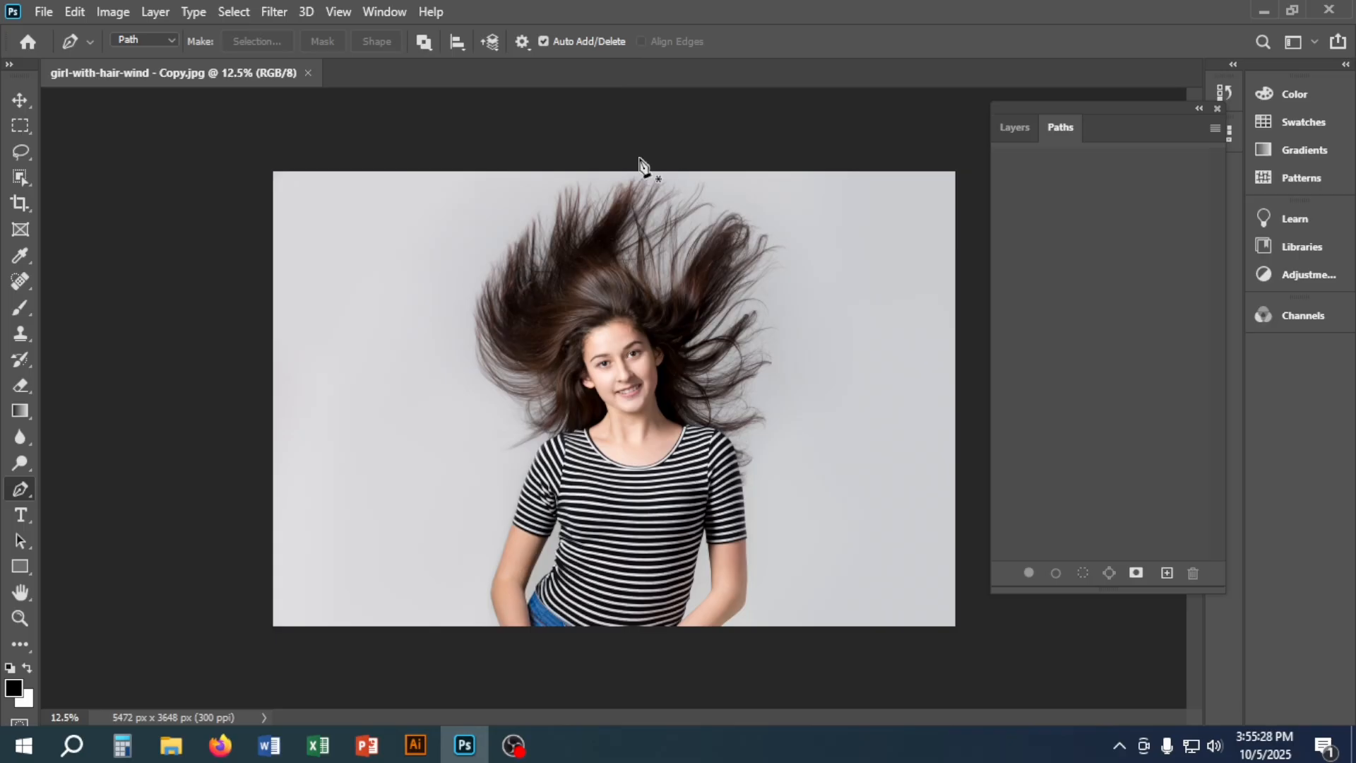
# - Start a pen path just below the photo's bottom edge at the left forearm and curve it up the forearm's outer edge
pyautogui.hotkey('ctrl', '+')
pyautogui.hotkey('ctrl', '+')
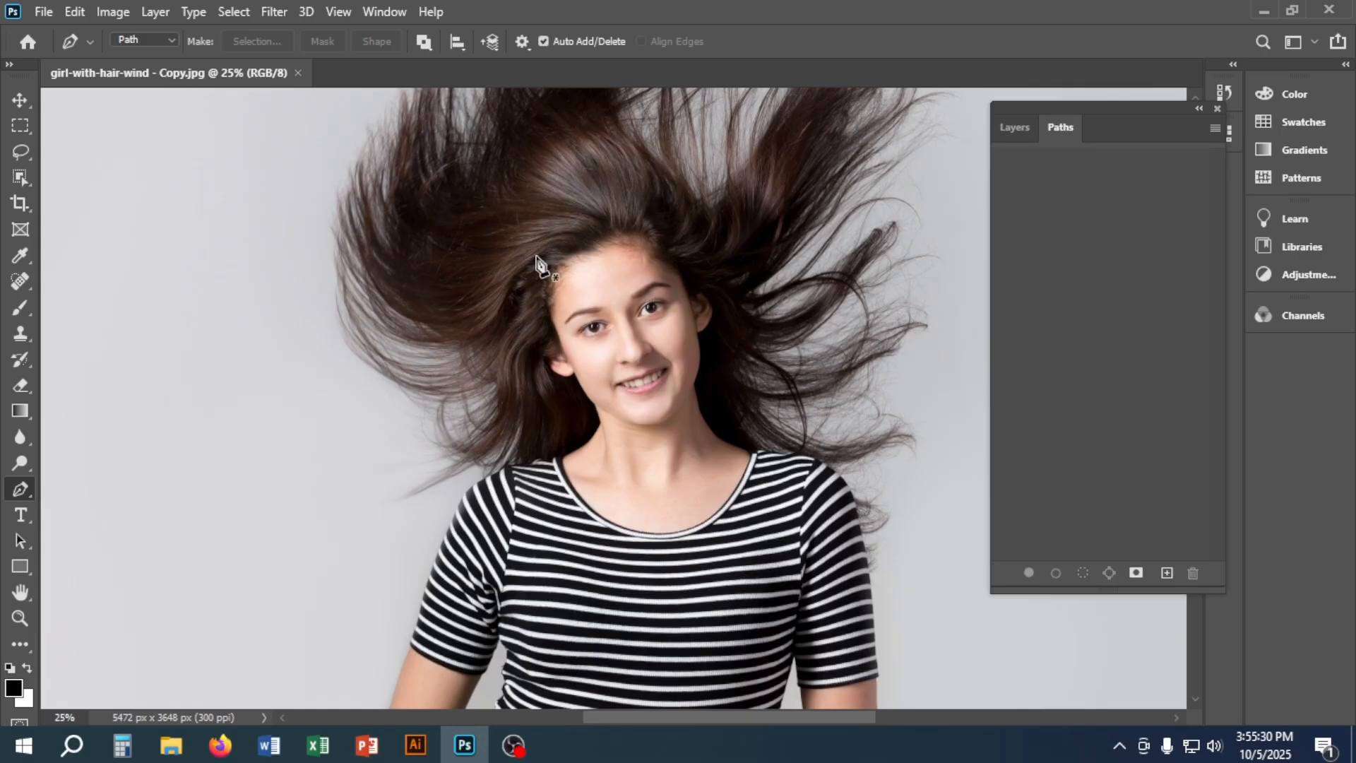
pyautogui.scroll(-10, 622, 413)
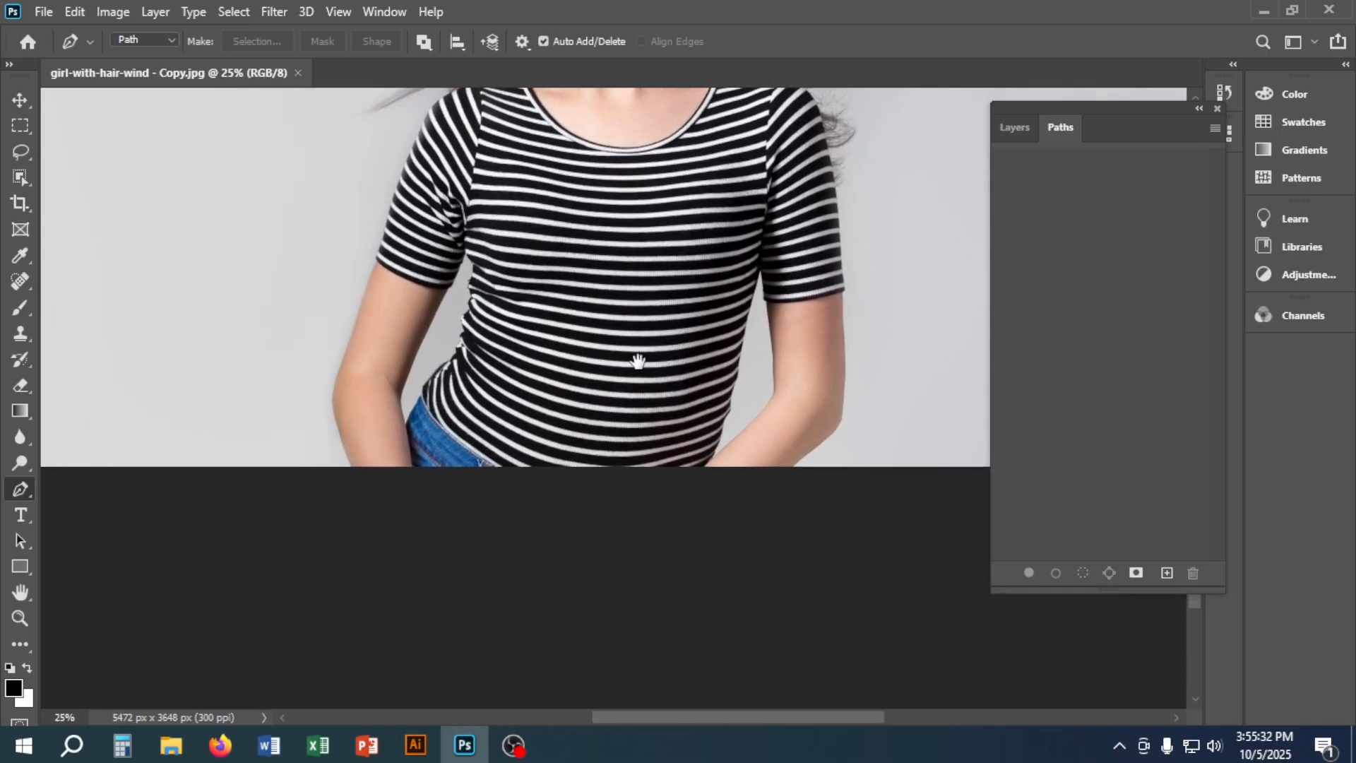
pyautogui.moveTo(637, 362); pyautogui.dragTo(673, 461)
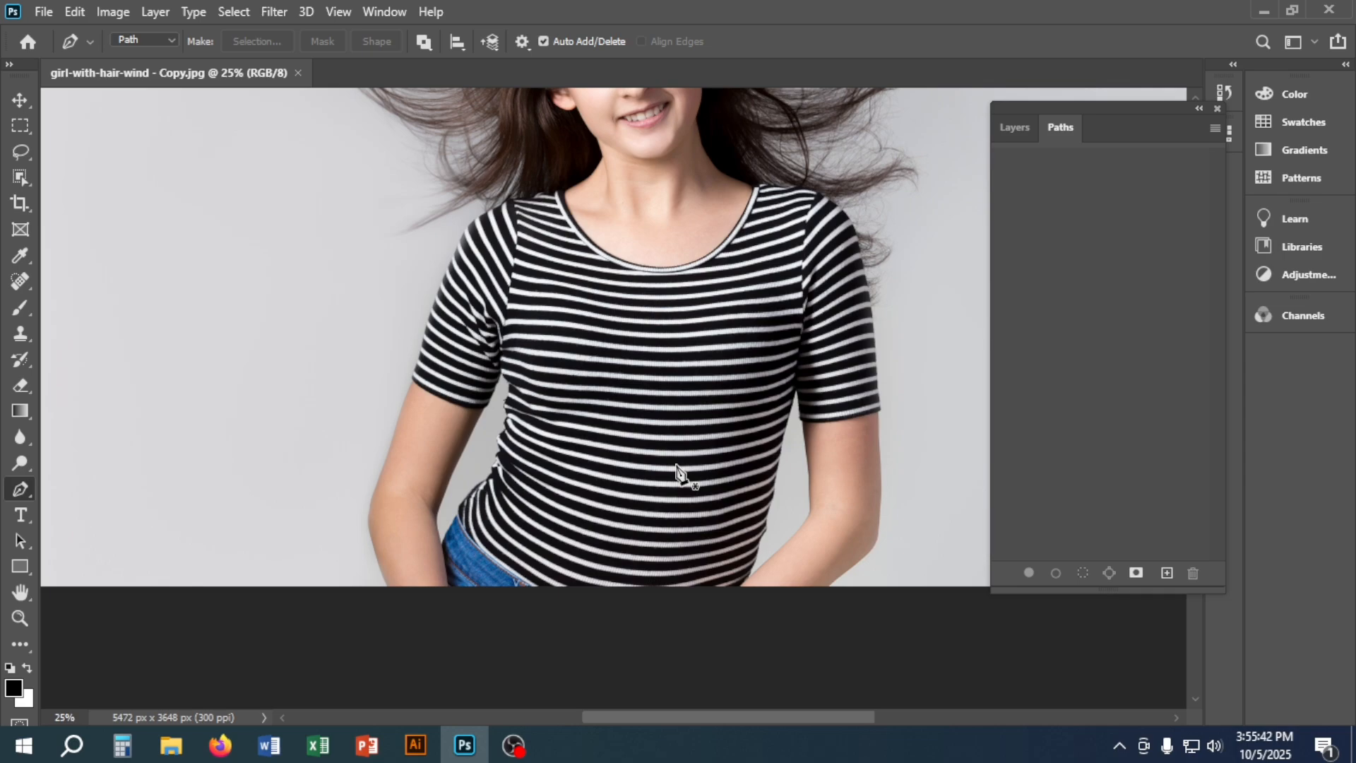
pyautogui.scroll(1, 676, 469)
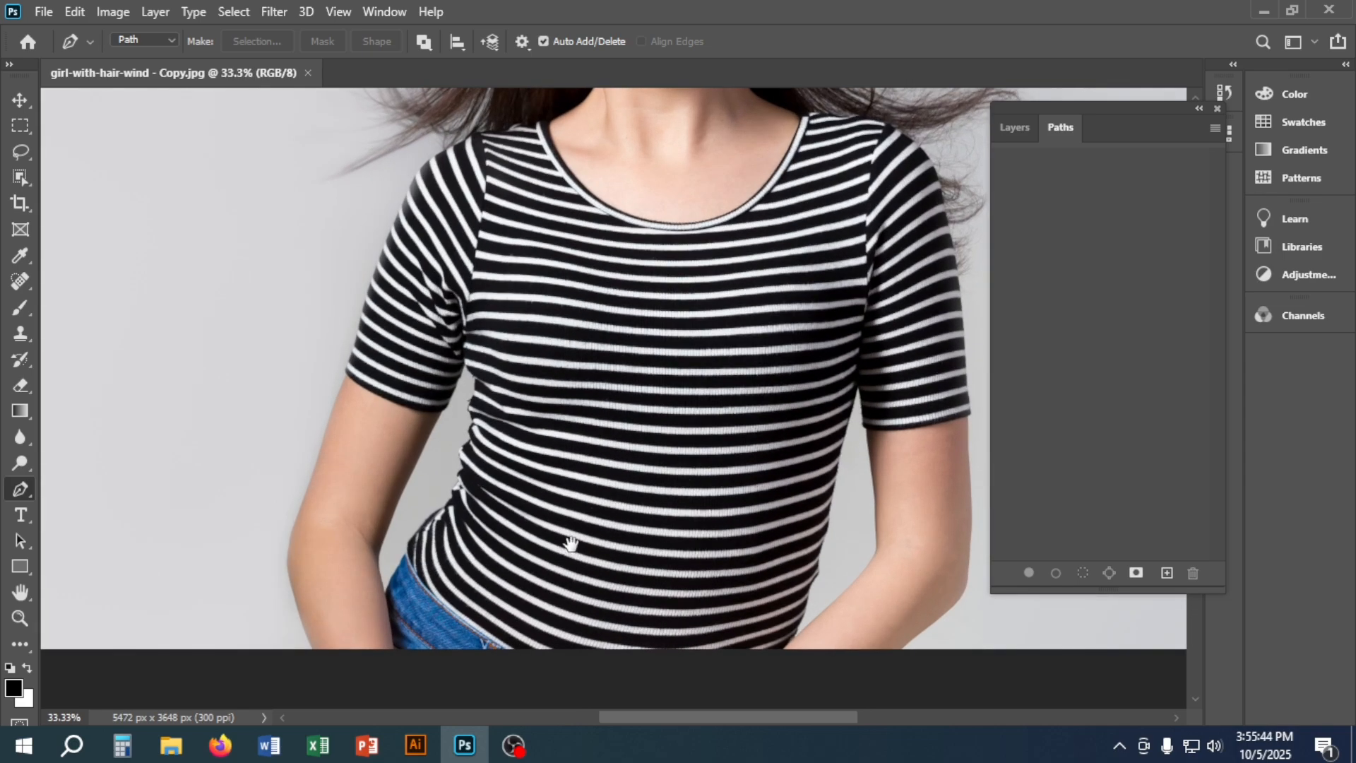
pyautogui.moveTo(570, 538); pyautogui.dragTo(715, 309)
pyautogui.scroll(1, 719, 311)
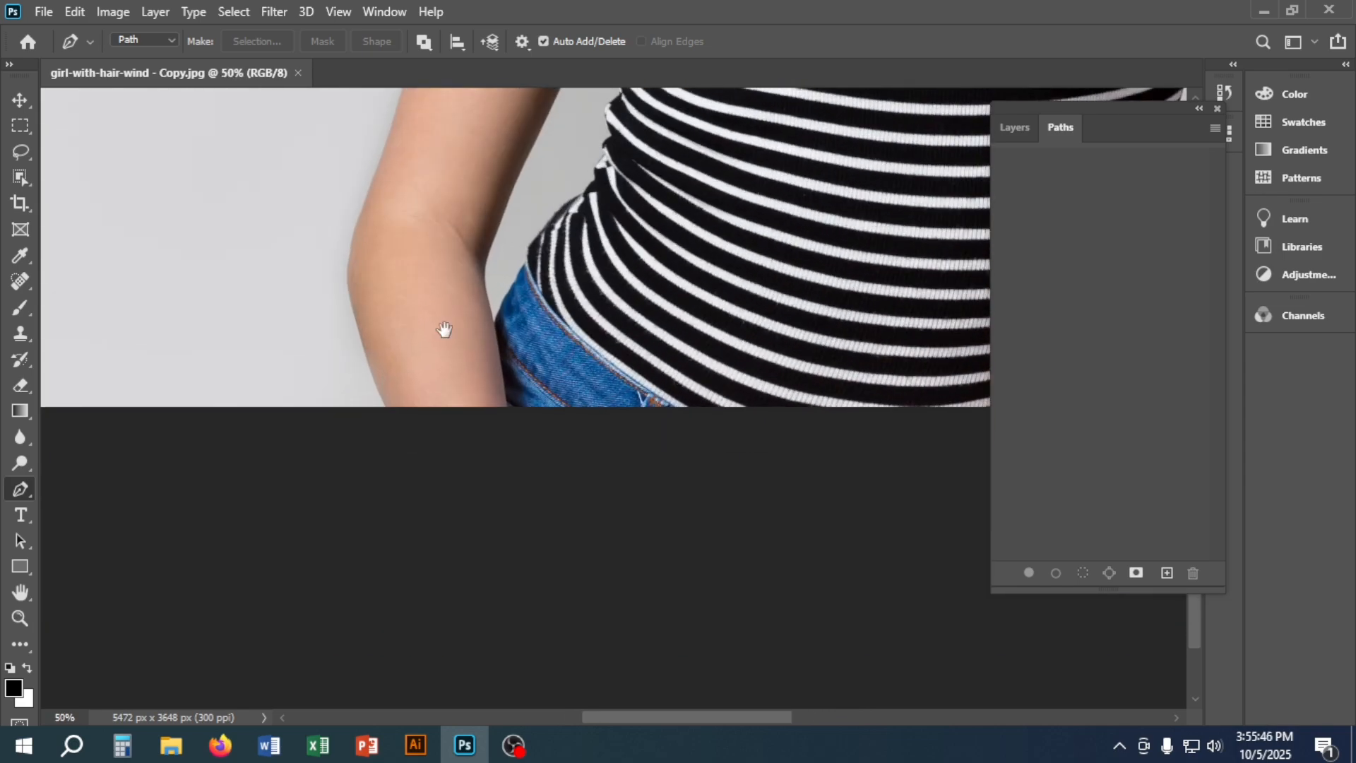
pyautogui.moveTo(498, 452); pyautogui.dragTo(566, 456)
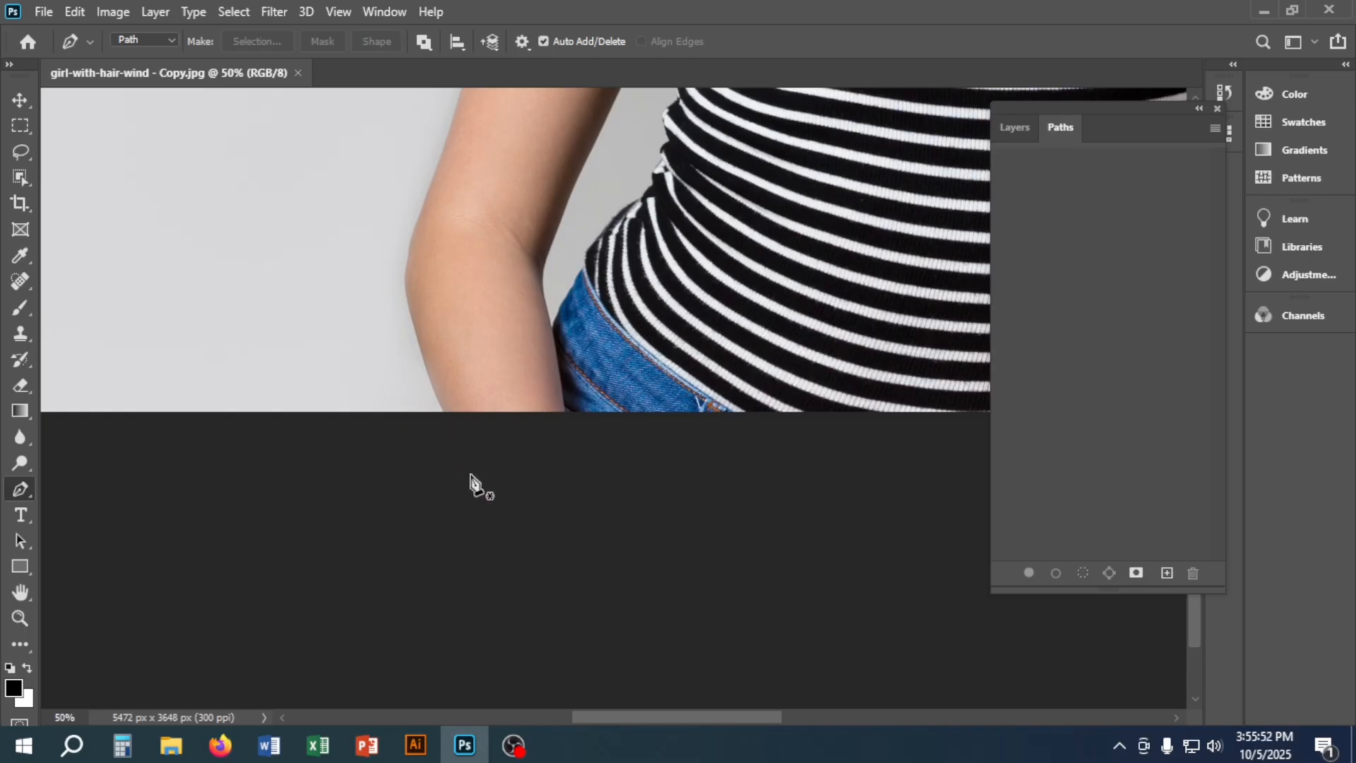
pyautogui.click(461, 441)
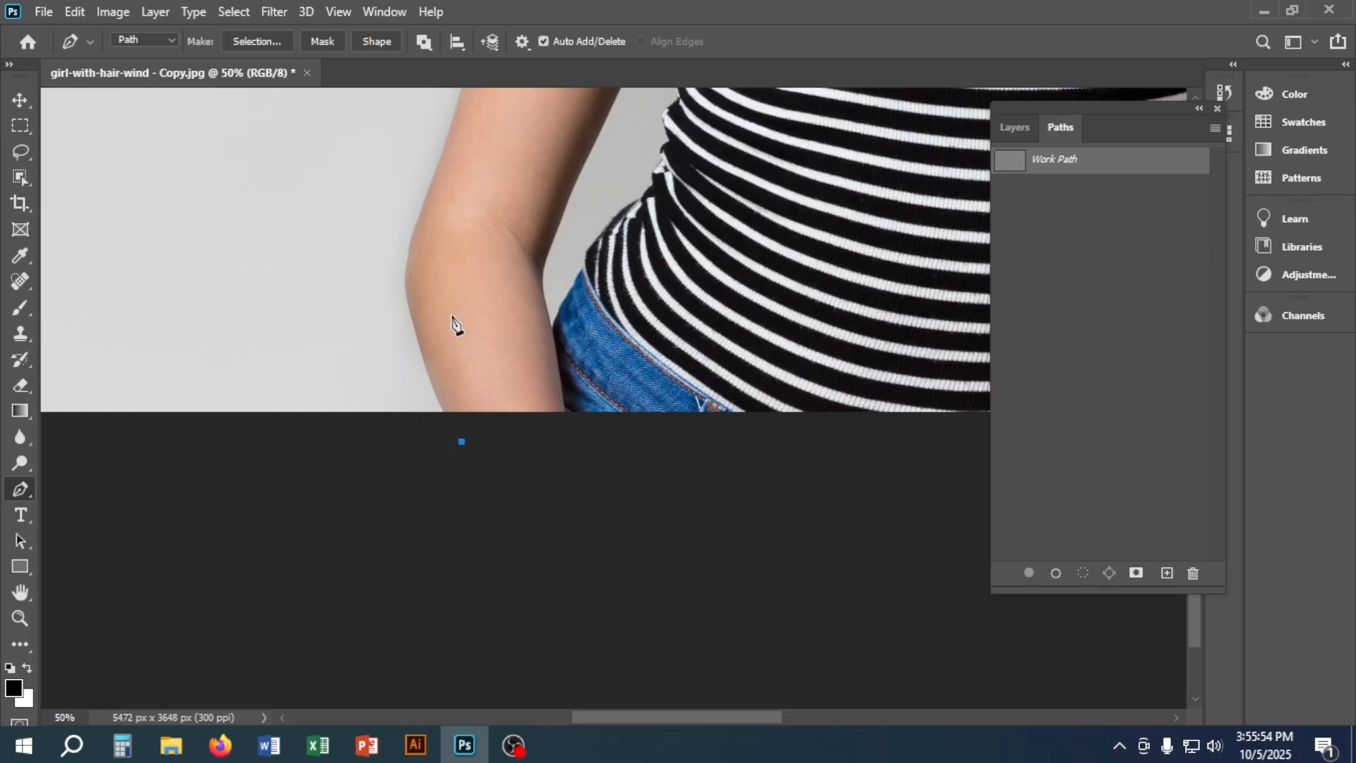
pyautogui.hotkey('ctrl', '=')
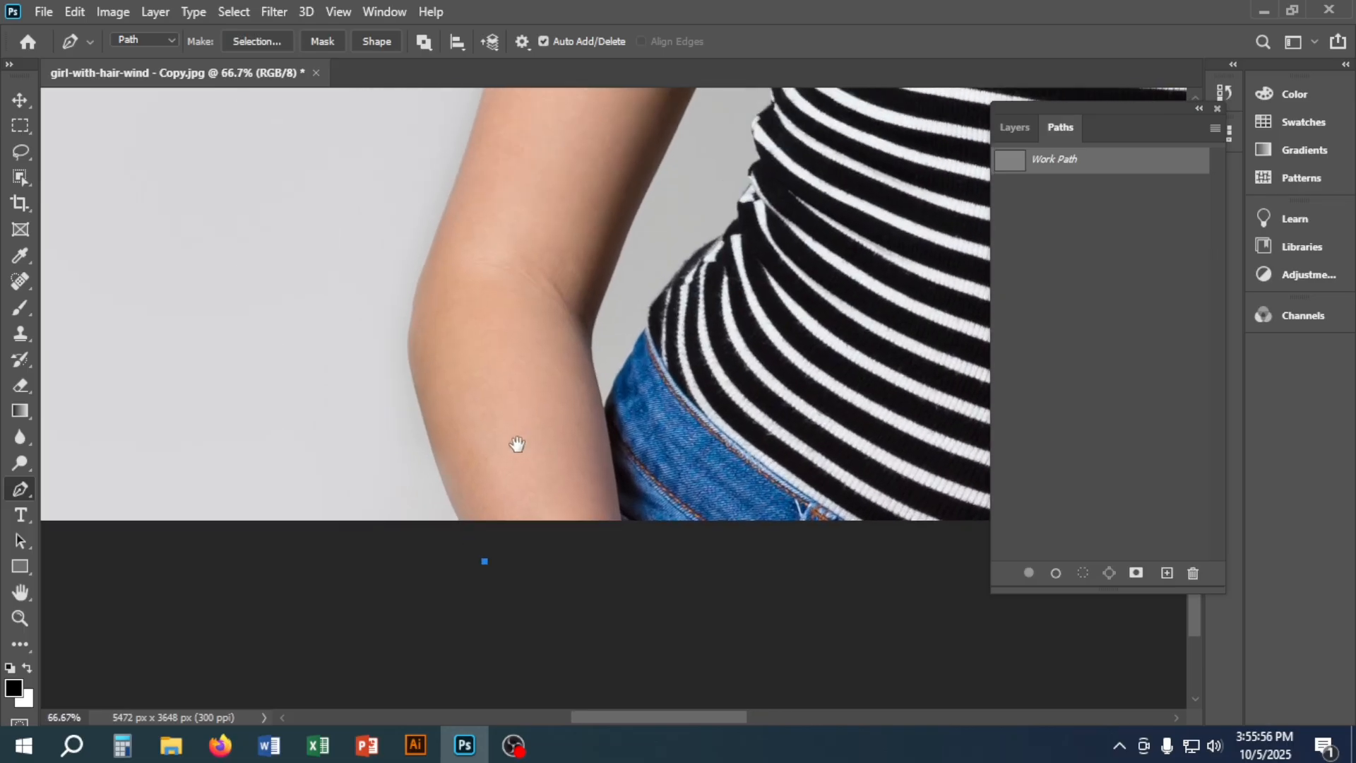
pyautogui.moveTo(422, 412); pyautogui.dragTo(407, 361)
# - Continue the path around the left elbow and along the outer edge of the upper arm to the sleeve hem
pyautogui.hotkey('ctrl', '+')
pyautogui.hotkey('ctrl', '+')
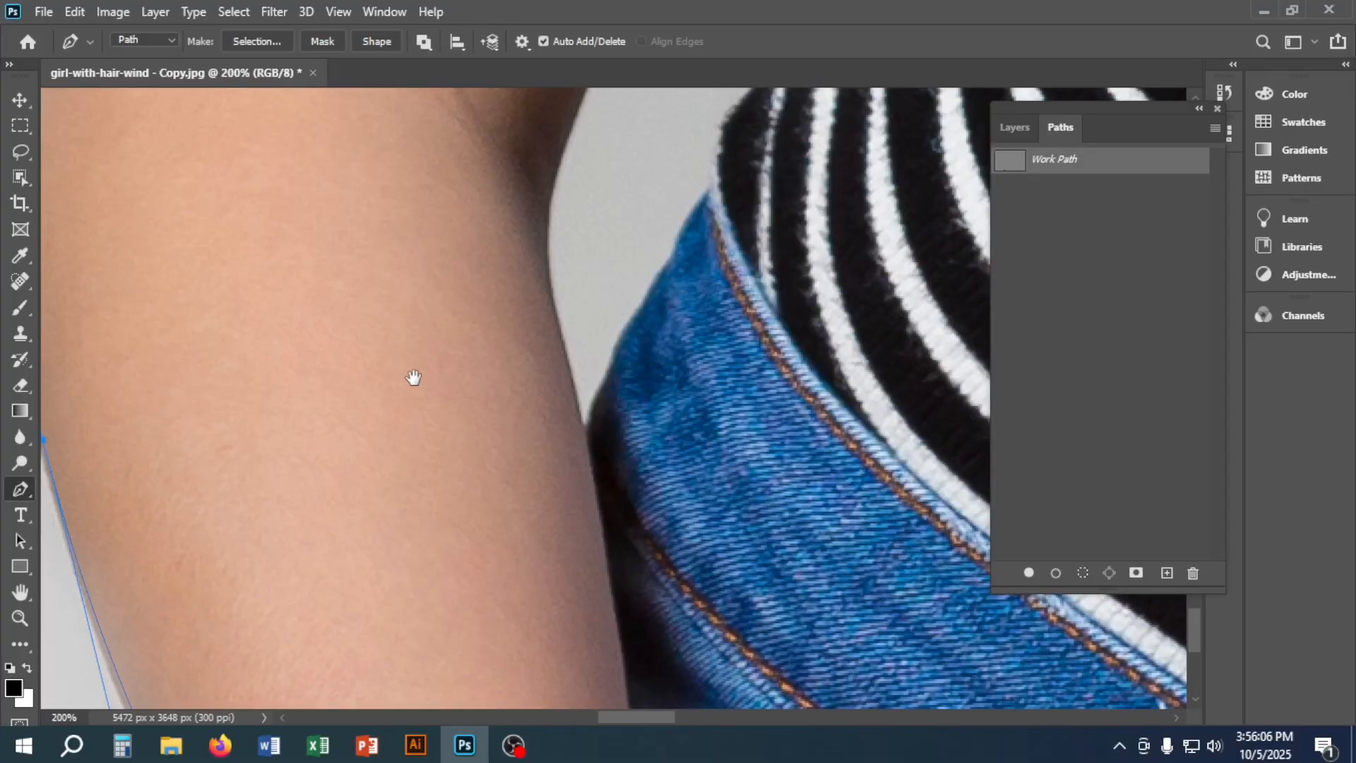
pyautogui.moveTo(412, 375); pyautogui.dragTo(721, 520)
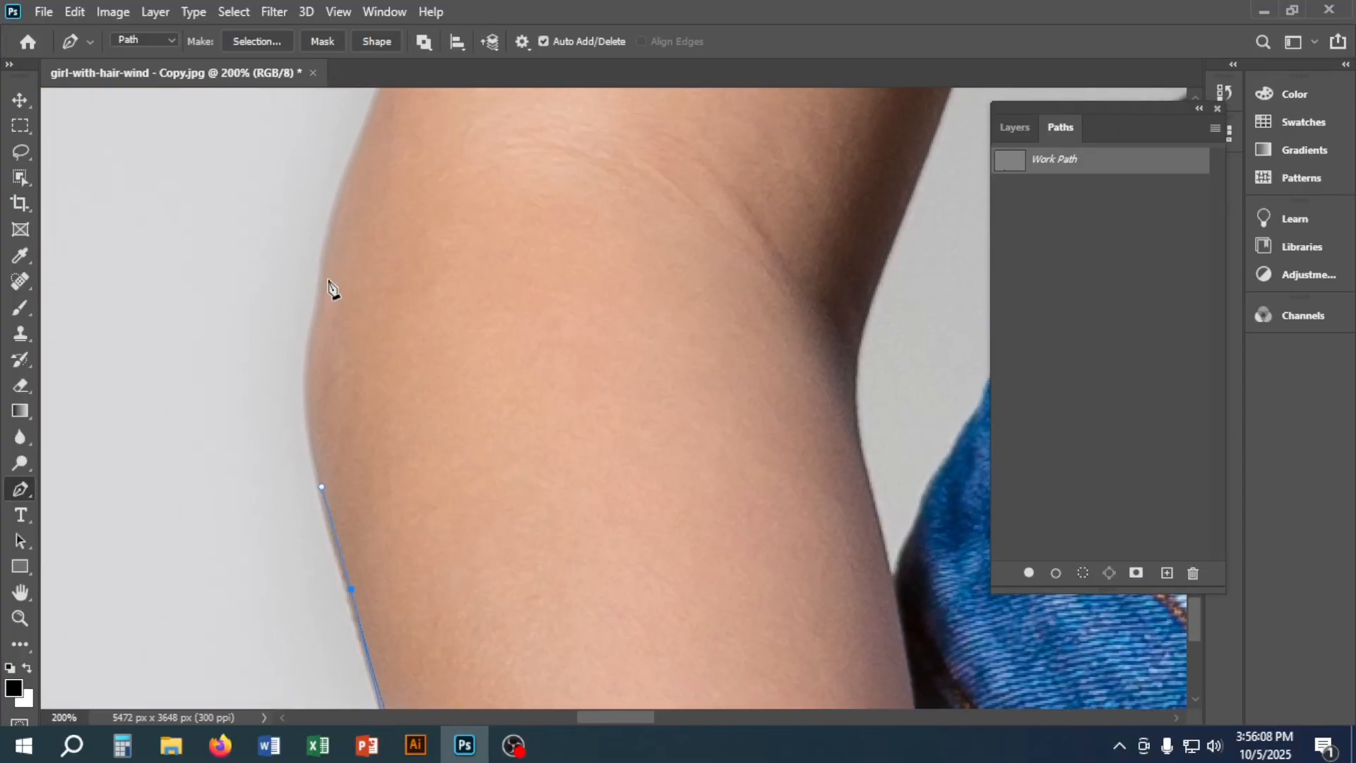
pyautogui.moveTo(317, 280); pyautogui.dragTo(345, 168)
pyautogui.hotkey('ctrl', '-')
pyautogui.hotkey('ctrl', '-')
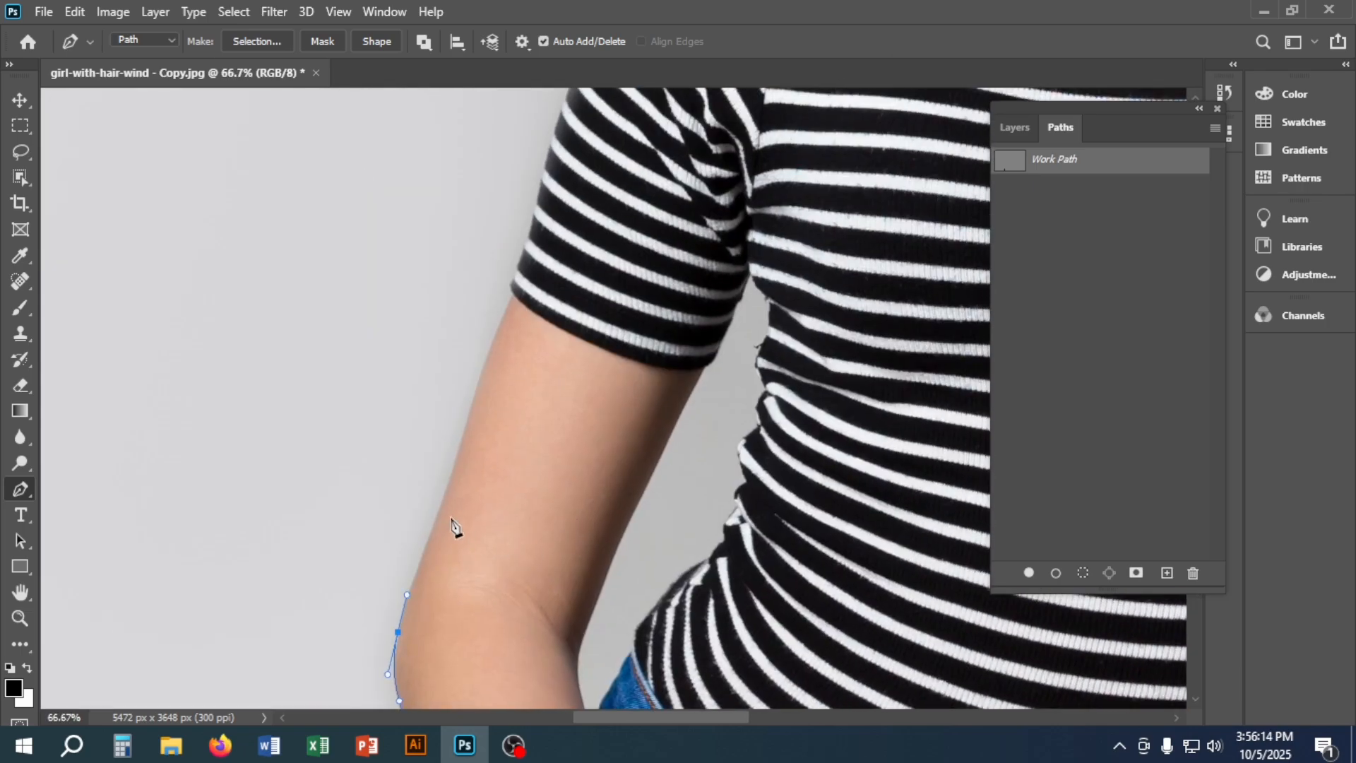
pyautogui.hotkey('ctrl', '+')
pyautogui.moveTo(461, 493); pyautogui.dragTo(565, 441)
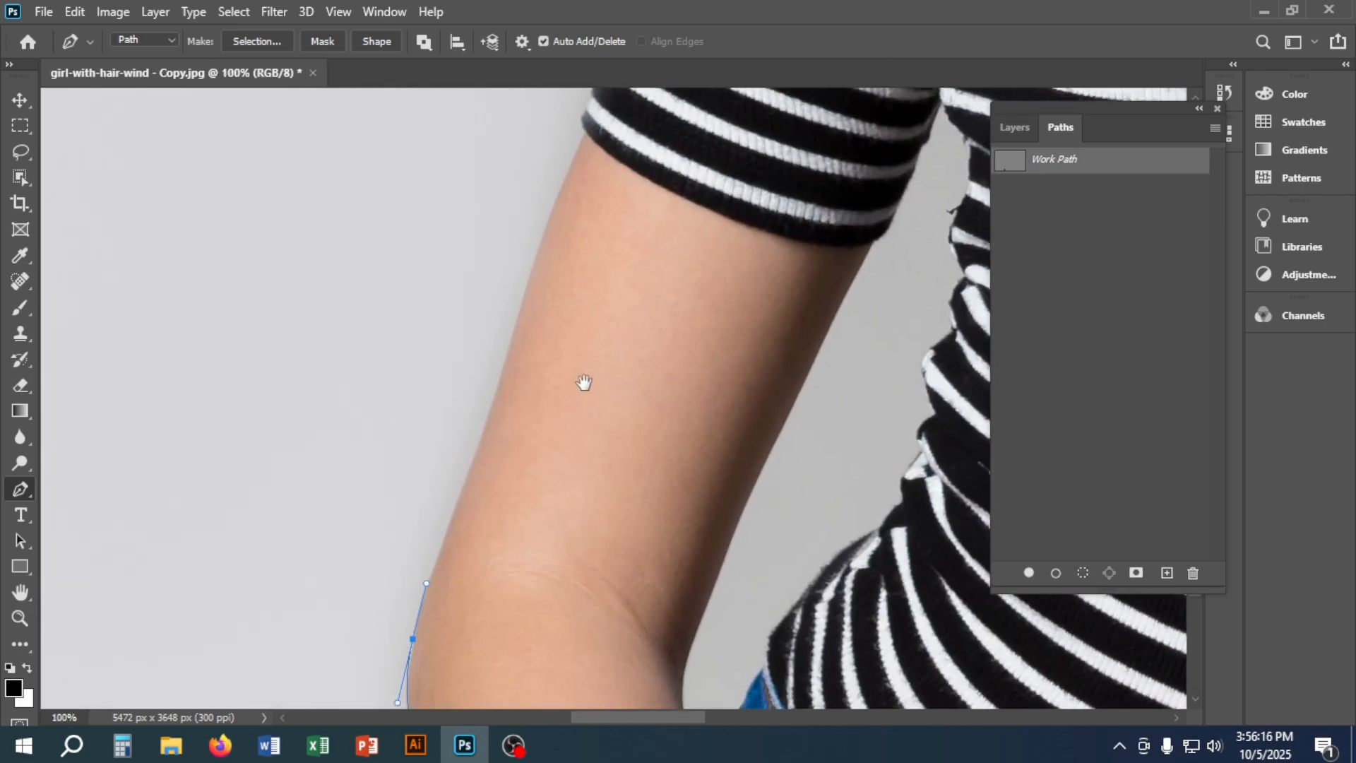
pyautogui.moveTo(506, 361); pyautogui.dragTo(537, 240)
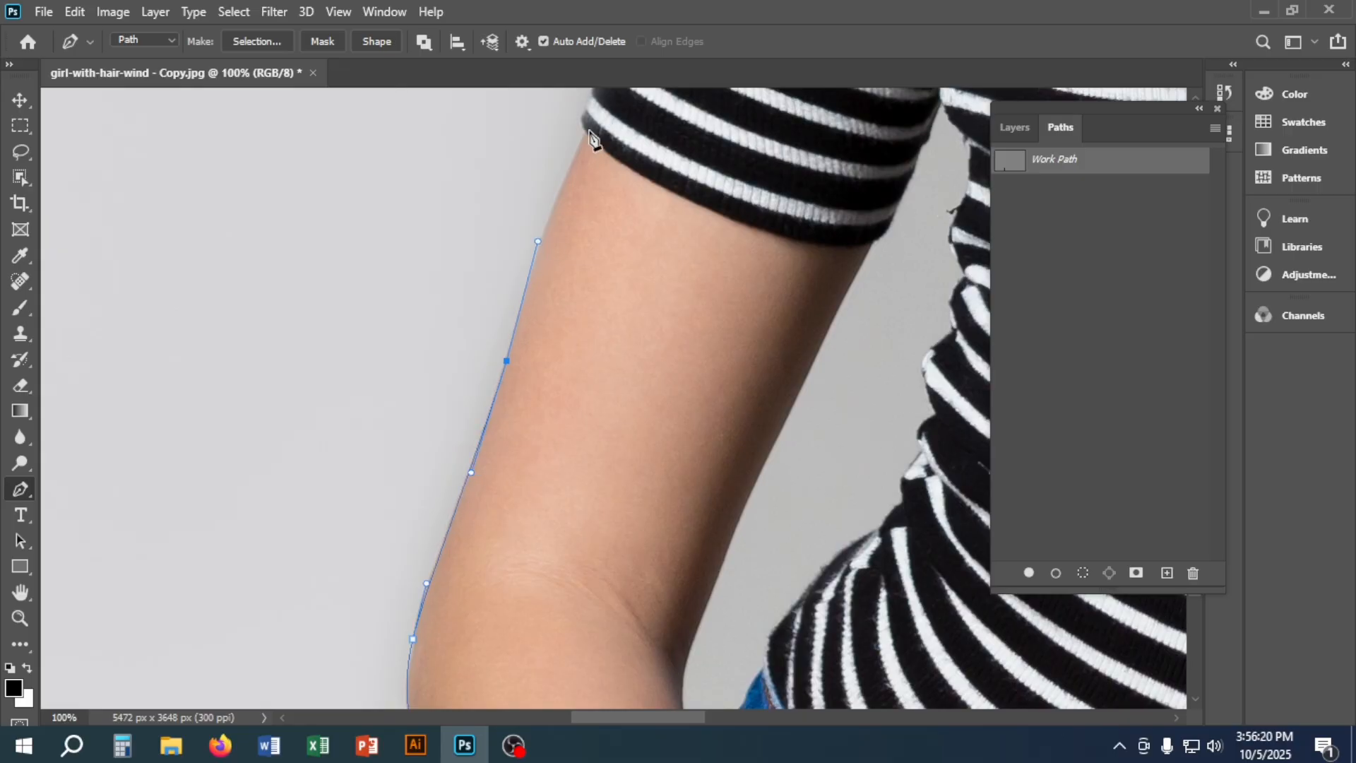
pyautogui.moveTo(587, 132); pyautogui.dragTo(579, 123)
# - Trace the path up the outer edge of the left striped sleeve to the shoulder
pyautogui.moveTo(589, 181); pyautogui.dragTo(495, 707)
pyautogui.moveTo(502, 601); pyautogui.dragTo(518, 548)
pyautogui.moveTo(563, 419); pyautogui.dragTo(378, 675)
pyautogui.moveTo(469, 401); pyautogui.dragTo(528, 279)
pyautogui.click(569, 242)
# - Carry the path loosely around the outside of the flying hair on the photo's left, up towards the top strands
pyautogui.click(367, 324)
pyautogui.moveTo(324, 360); pyautogui.dragTo(337, 664)
pyautogui.click(339, 608)
pyautogui.moveTo(239, 400); pyautogui.dragTo(276, 319)
pyautogui.moveTo(393, 233); pyautogui.dragTo(424, 565)
pyautogui.moveTo(591, 332); pyautogui.dragTo(624, 288)
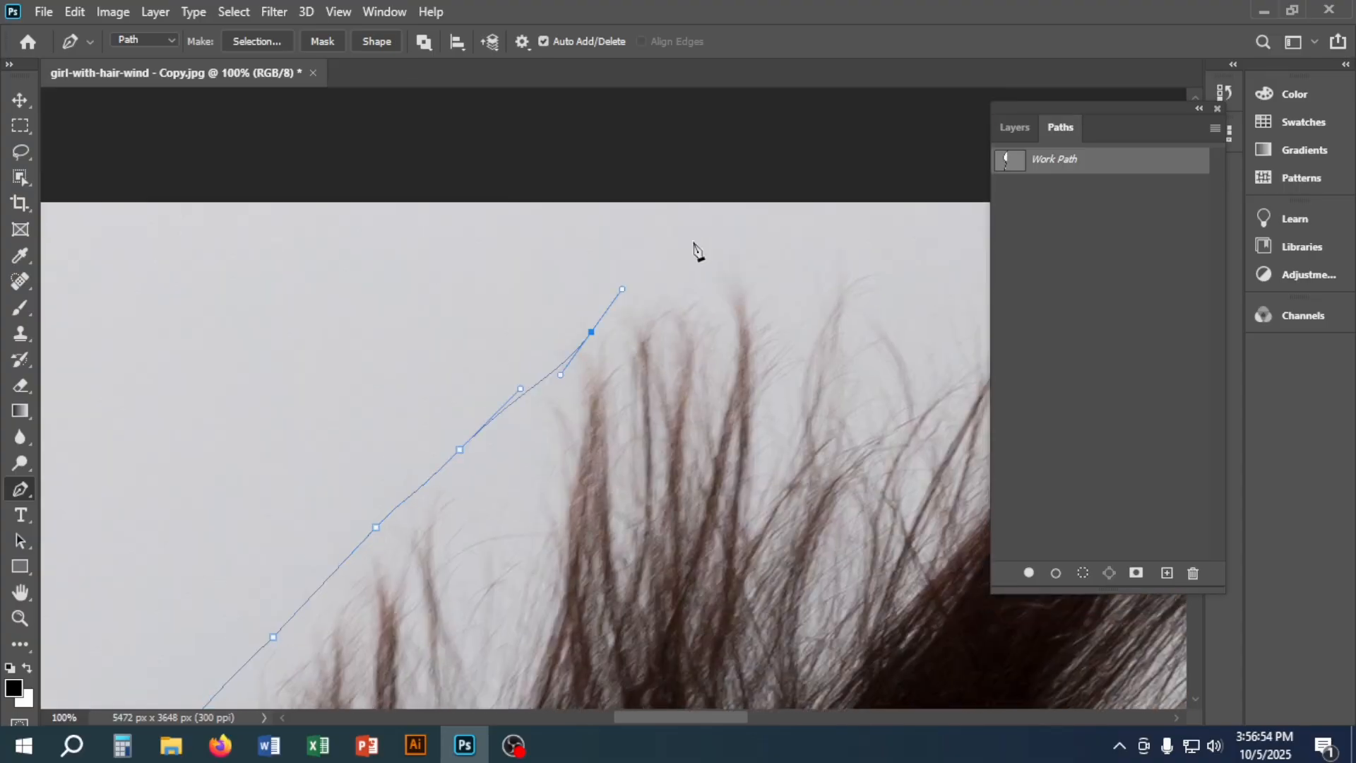
# - Extend the path over the top of the hair and down outside the loose strands to beside the right shoulder
pyautogui.click(506, 172)
pyautogui.moveTo(777, 297); pyautogui.dragTo(177, 127)
pyautogui.moveTo(720, 402); pyautogui.dragTo(706, 141)
pyautogui.moveTo(804, 327); pyautogui.dragTo(840, 142)
pyautogui.moveTo(754, 406); pyautogui.dragTo(754, 469)
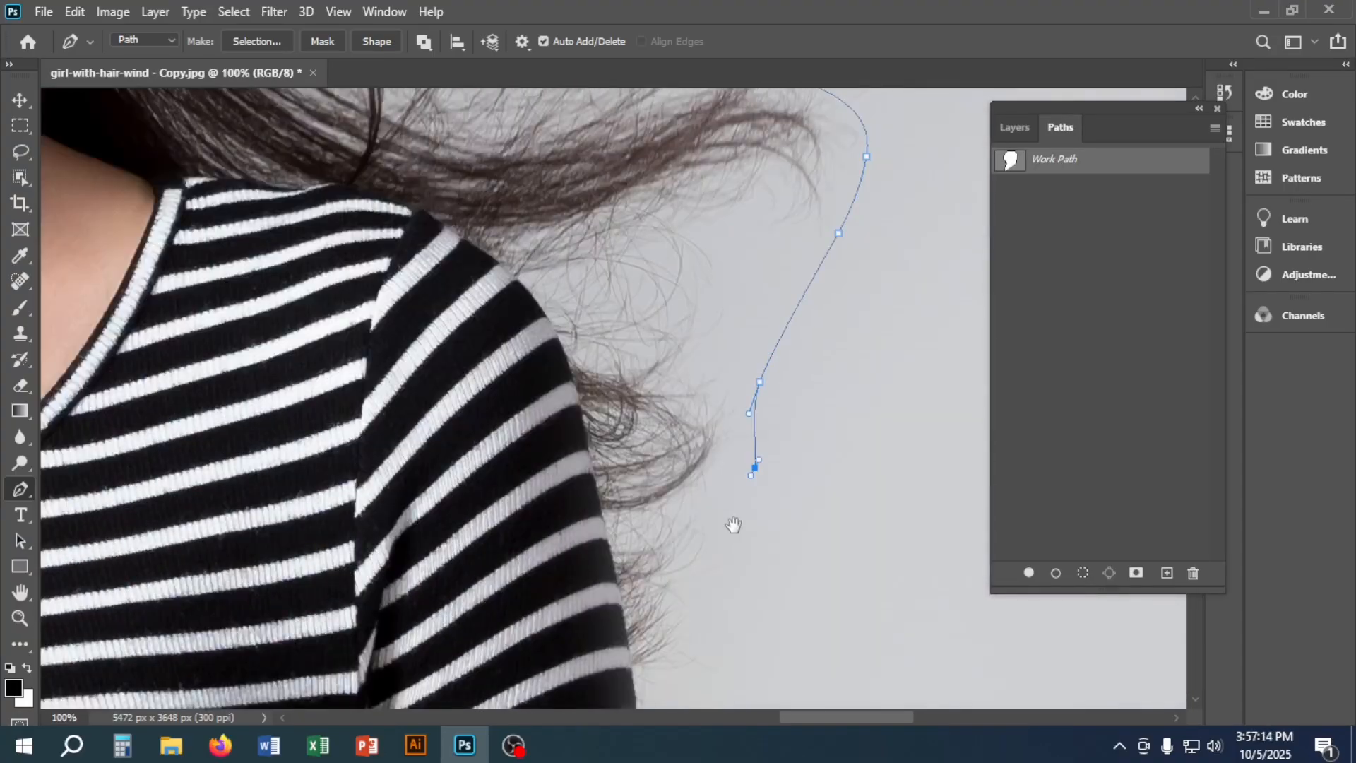
# - Continue the path past the stray hairs and down the outer edge of the right sleeve
pyautogui.moveTo(732, 527); pyautogui.dragTo(732, 177)
pyautogui.moveTo(688, 221); pyautogui.dragTo(689, 258)
pyautogui.moveTo(697, 414); pyautogui.dragTo(700, 441)
pyautogui.click(708, 476)
pyautogui.moveTo(712, 509); pyautogui.dragTo(668, 258)
pyautogui.moveTo(655, 233); pyautogui.dragTo(653, 254)
pyautogui.moveTo(663, 429); pyautogui.dragTo(665, 480)
# - Trace the path down the right arm, around the elbow, and along the forearm to the photo's bottom edge
pyautogui.moveTo(650, 562); pyautogui.dragTo(731, 233)
pyautogui.moveTo(740, 324); pyautogui.dragTo(736, 348)
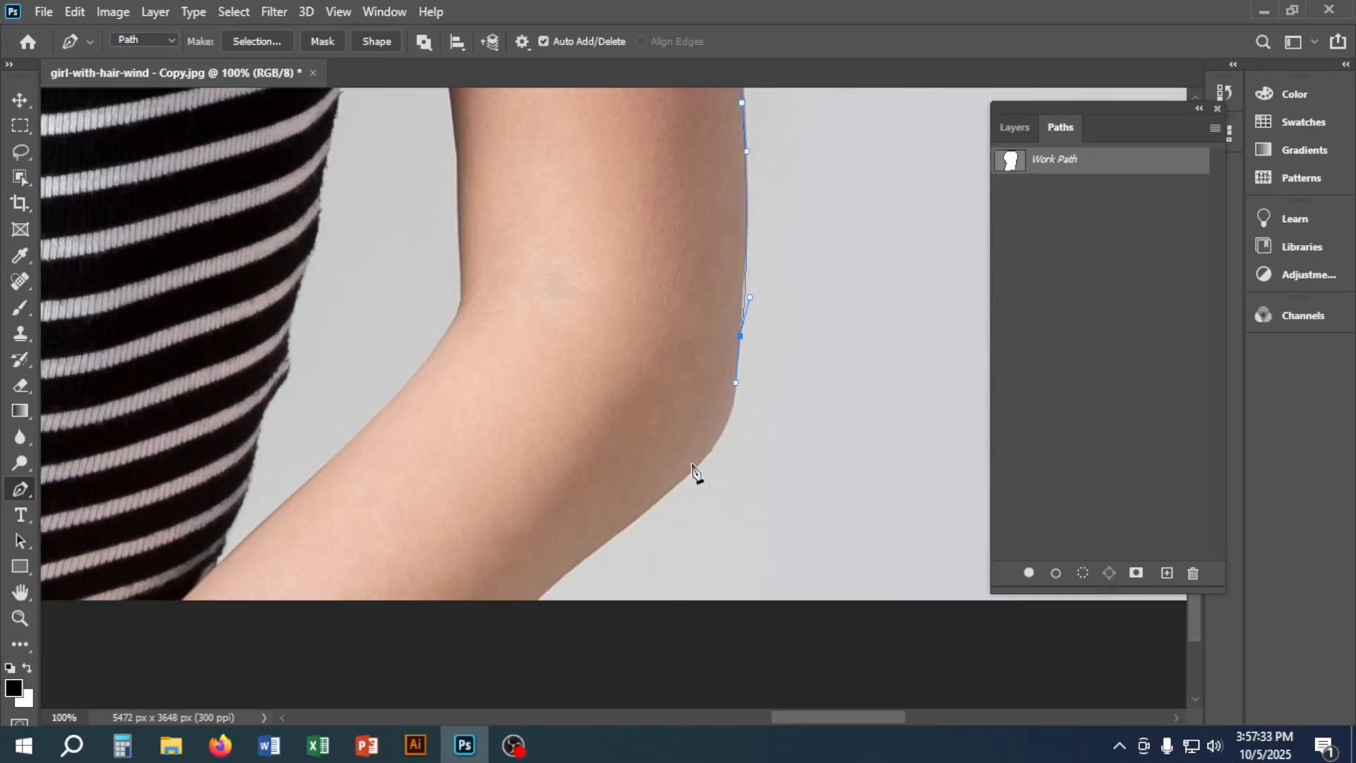
pyautogui.moveTo(683, 470); pyautogui.dragTo(625, 516)
pyautogui.moveTo(626, 516); pyautogui.dragTo(707, 397)
pyautogui.moveTo(616, 478); pyautogui.dragTo(612, 486)
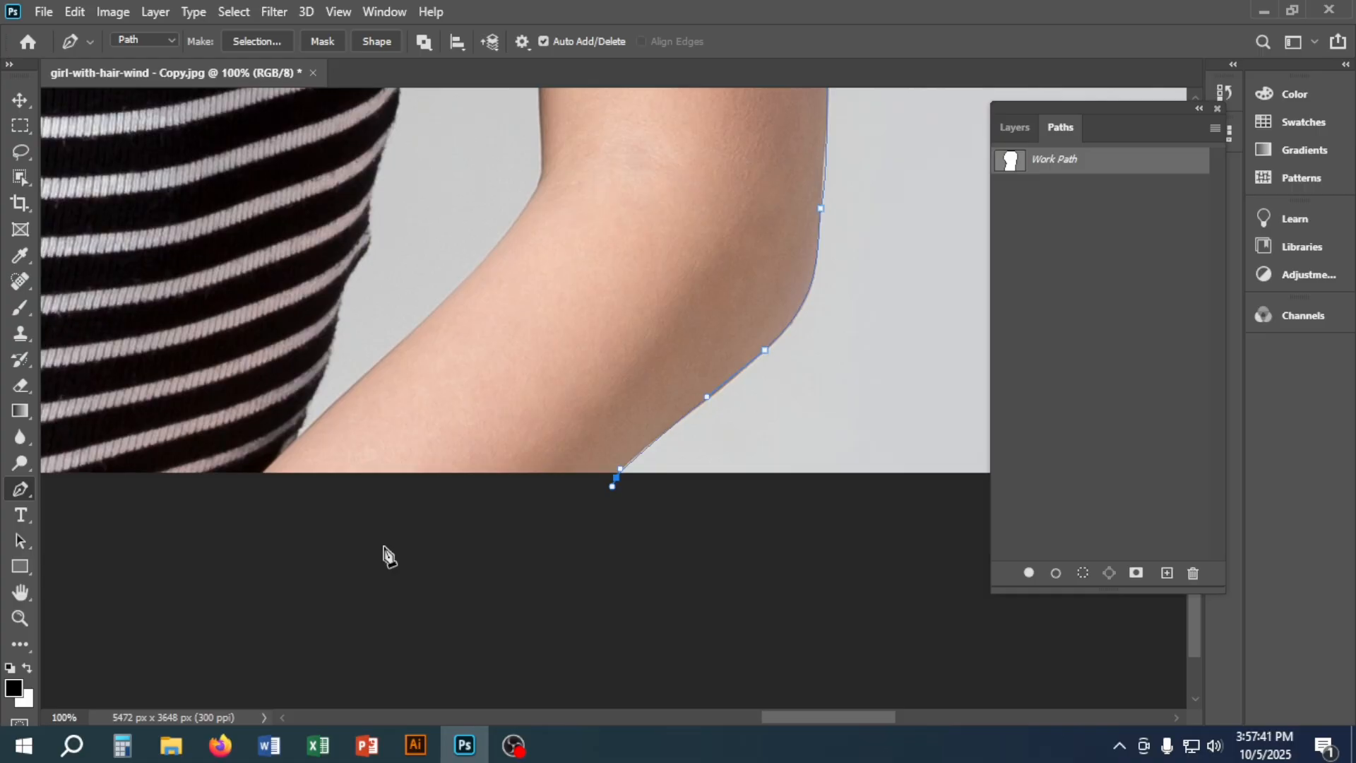
# - Close the path at its starting anchor with straight segments running below the photo's bottom edge
pyautogui.click(383, 547)
pyautogui.hotkey('ctrl', '-')
pyautogui.hotkey('ctrl', '-')
pyautogui.hotkey('ctrl', '-')
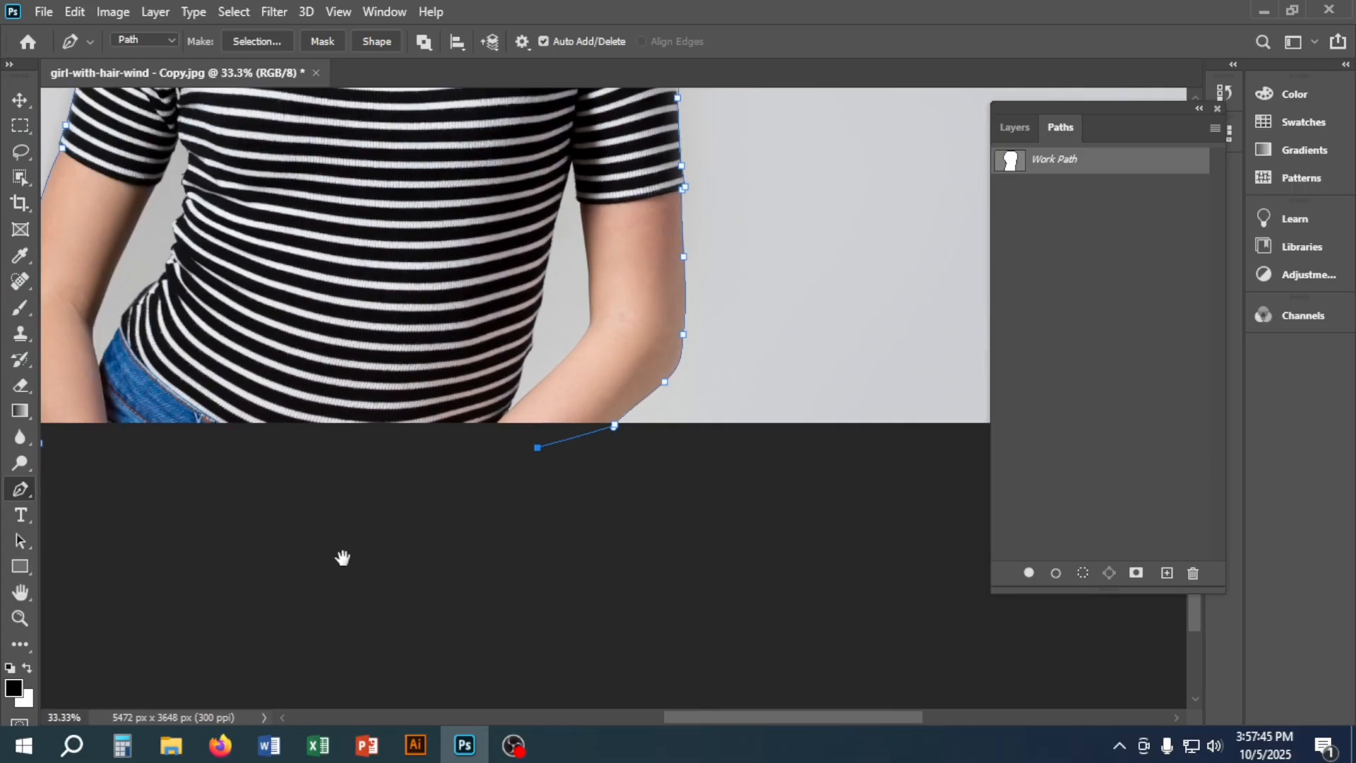
pyautogui.moveTo(339, 553); pyautogui.dragTo(699, 540)
pyautogui.click(577, 505)
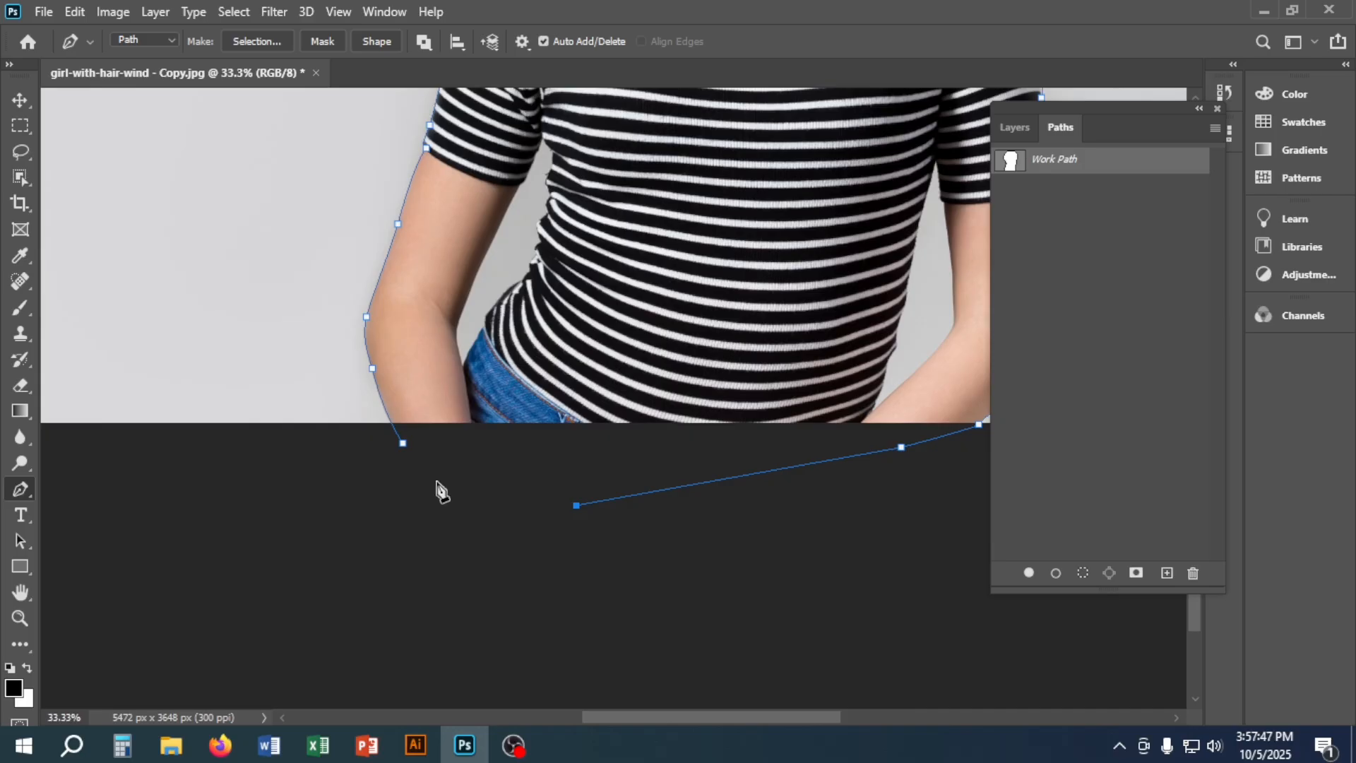
pyautogui.click(403, 442)
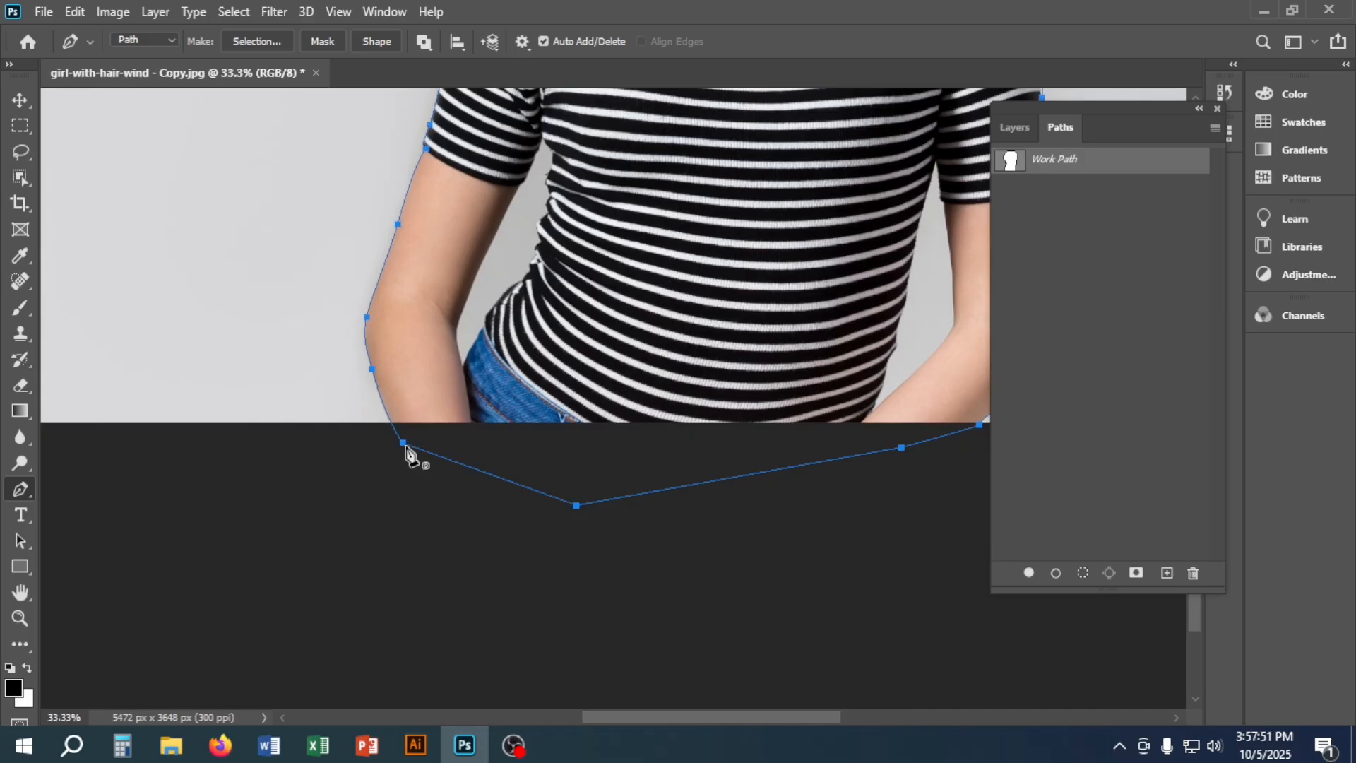
pyautogui.scroll(4, 558, 575)
pyautogui.scroll(-1, 558, 594)
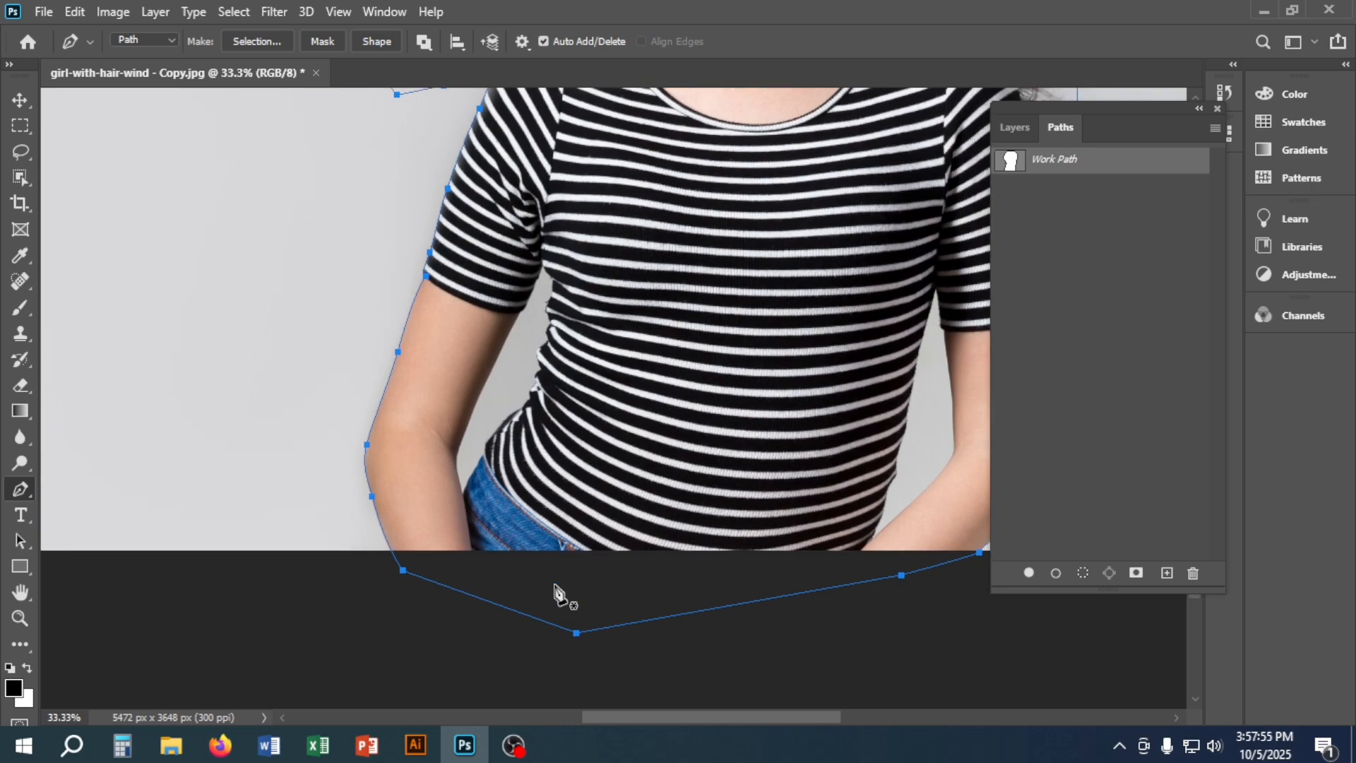
# - Start a separate subpath where the left forearm meets the jeans, then trace up the jeans and hip onto the striped shirt
pyautogui.scroll(1, 556, 592)
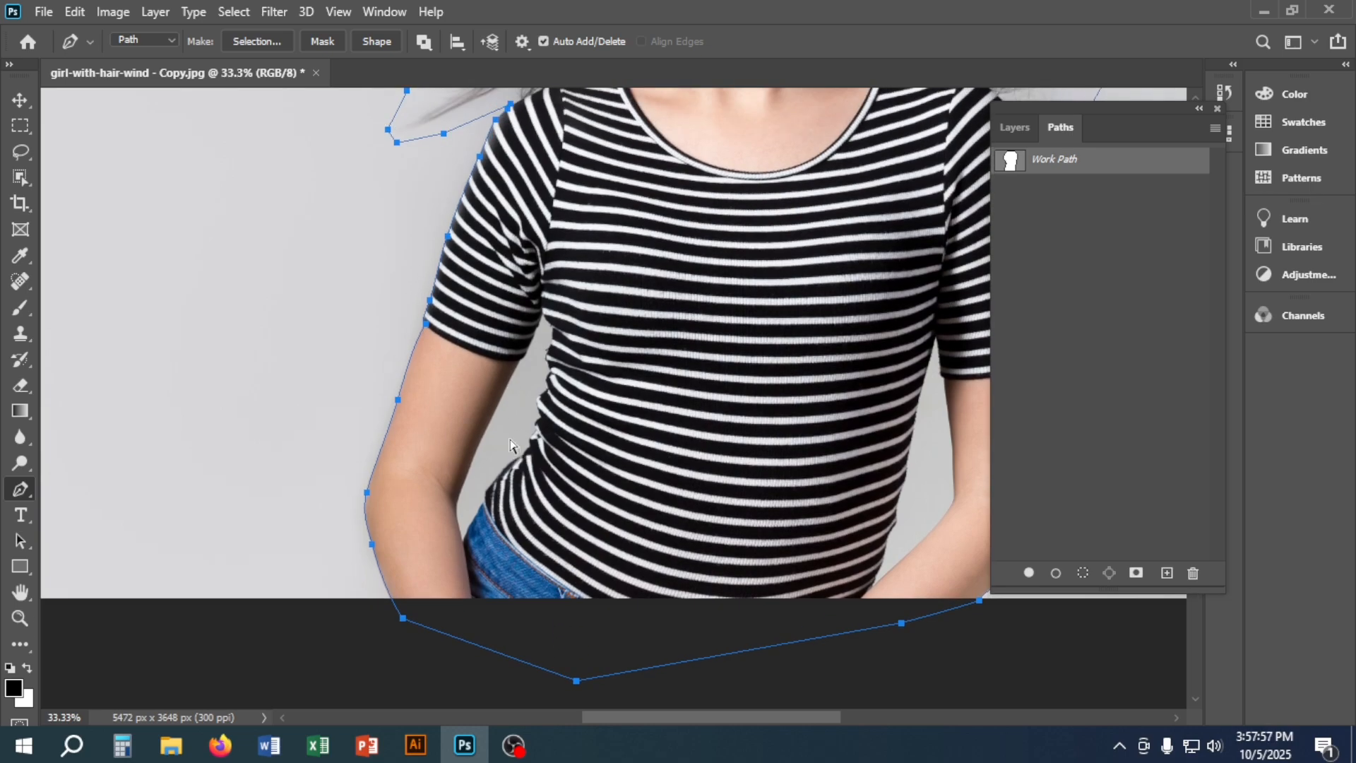
pyautogui.hotkey('ctrl', '+')
pyautogui.hotkey('ctrl', '+')
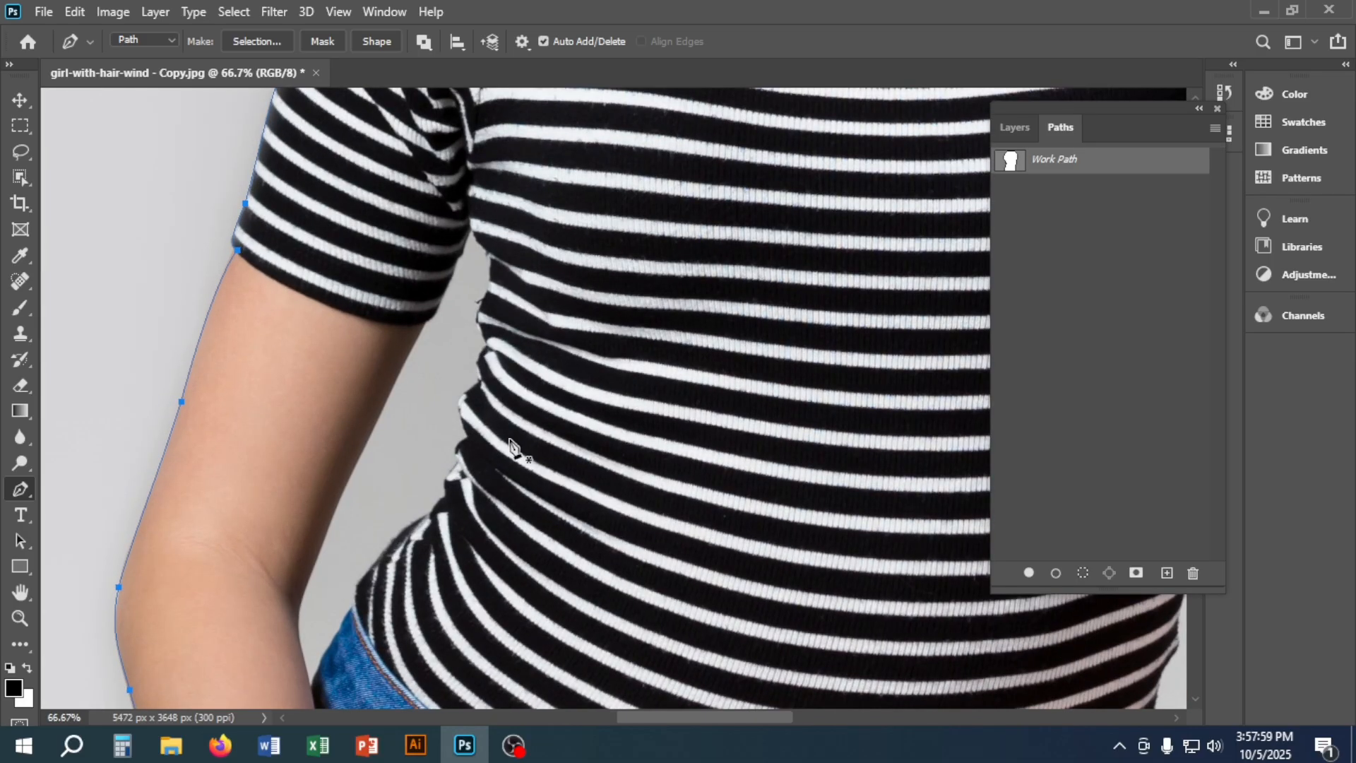
pyautogui.moveTo(499, 454); pyautogui.dragTo(650, 247)
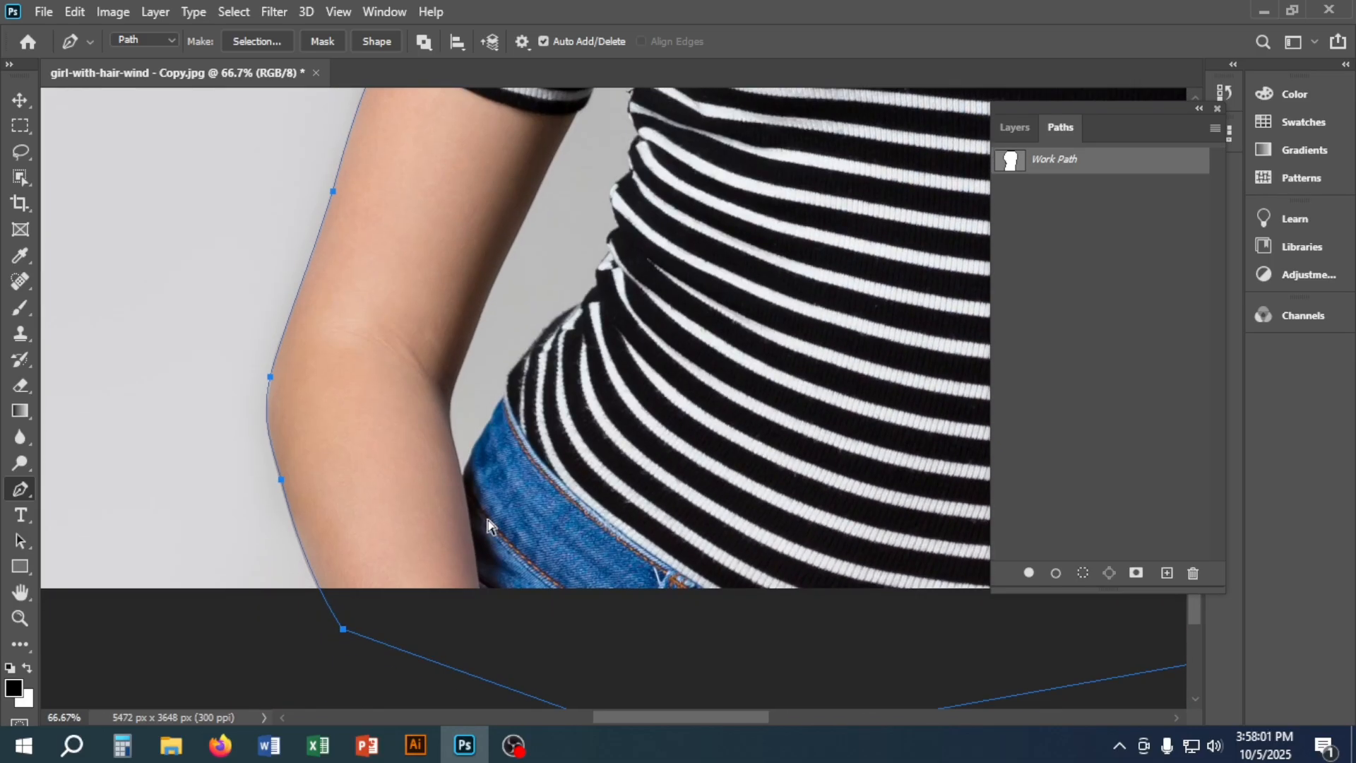
pyautogui.hotkey('ctrl', '+')
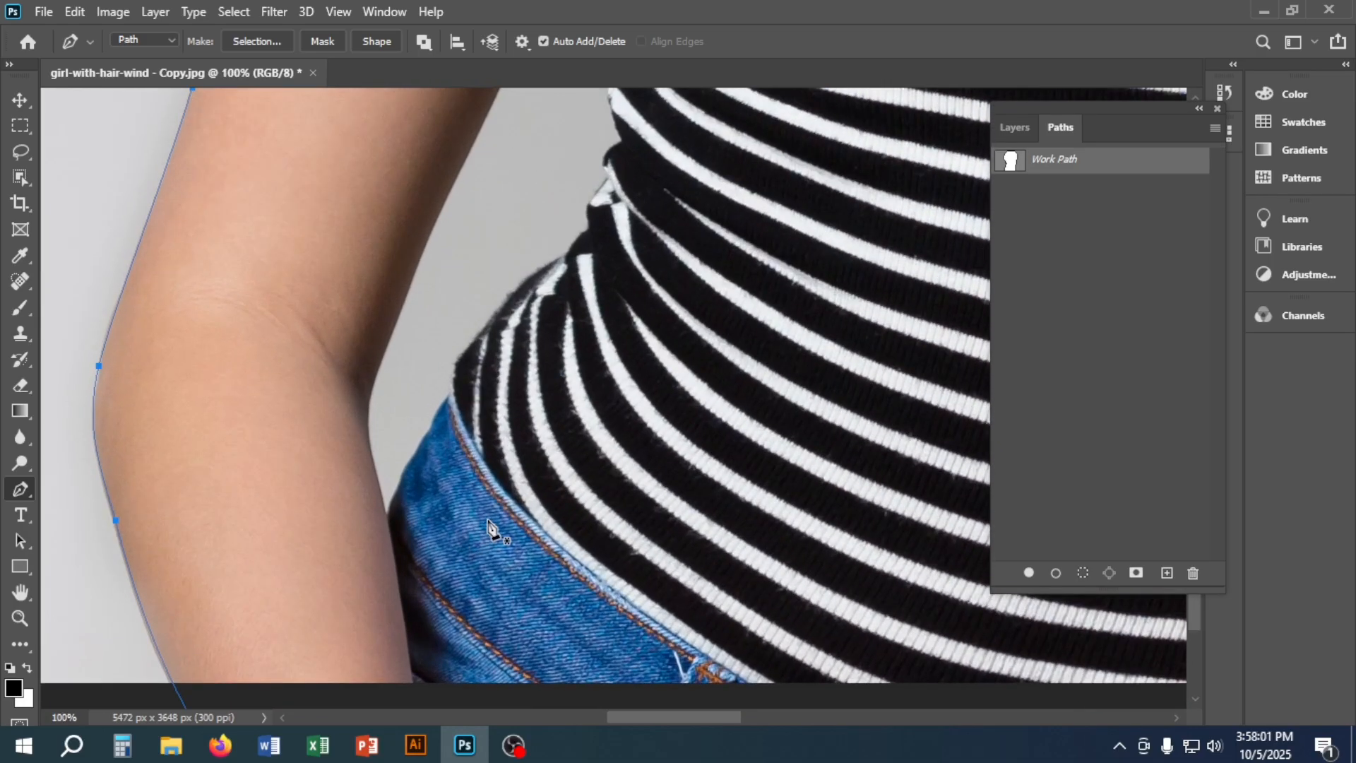
pyautogui.click(388, 515)
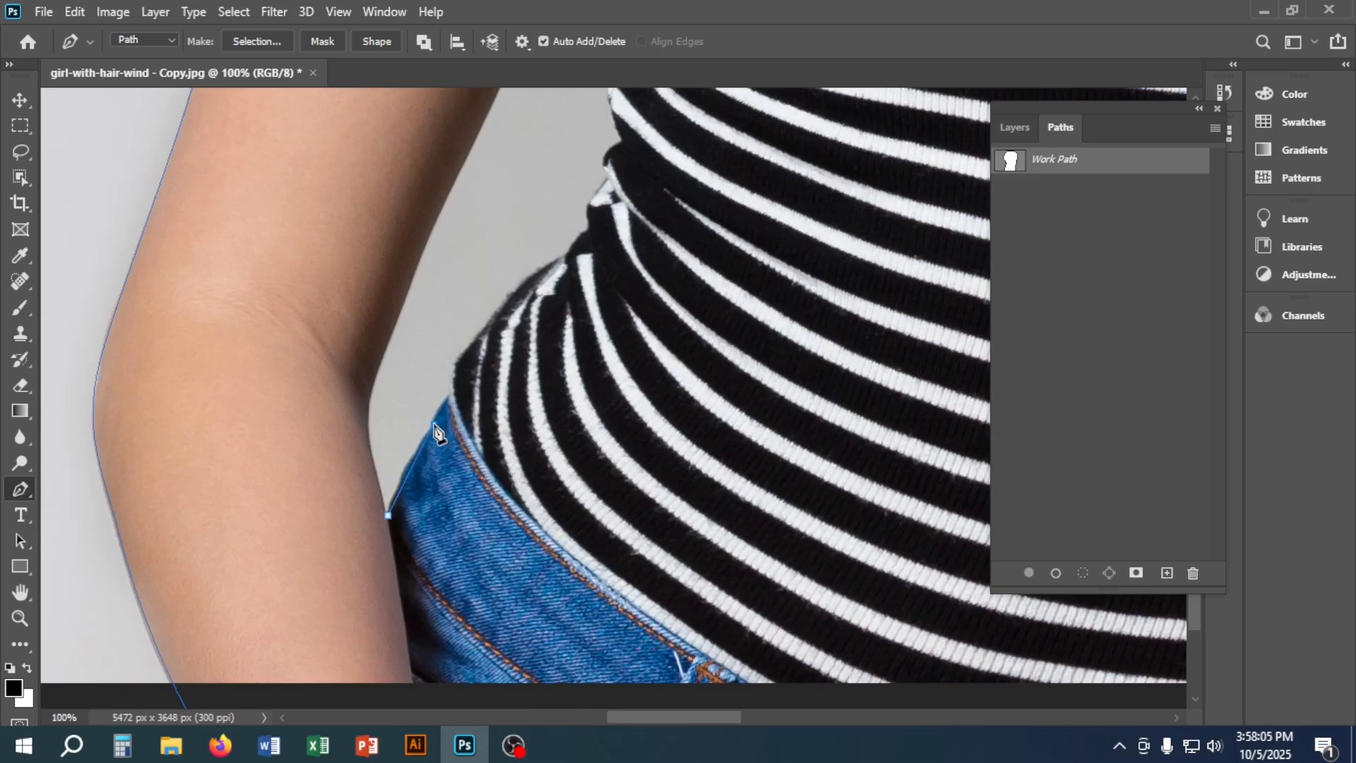
pyautogui.moveTo(434, 424); pyautogui.dragTo(450, 405)
pyautogui.hotkey('ctrl', 'z')
pyautogui.press('super')
pyautogui.click(691, 442)
pyautogui.moveTo(434, 429); pyautogui.dragTo(445, 402)
pyautogui.click(450, 398)
pyautogui.moveTo(481, 350); pyautogui.dragTo(516, 471)
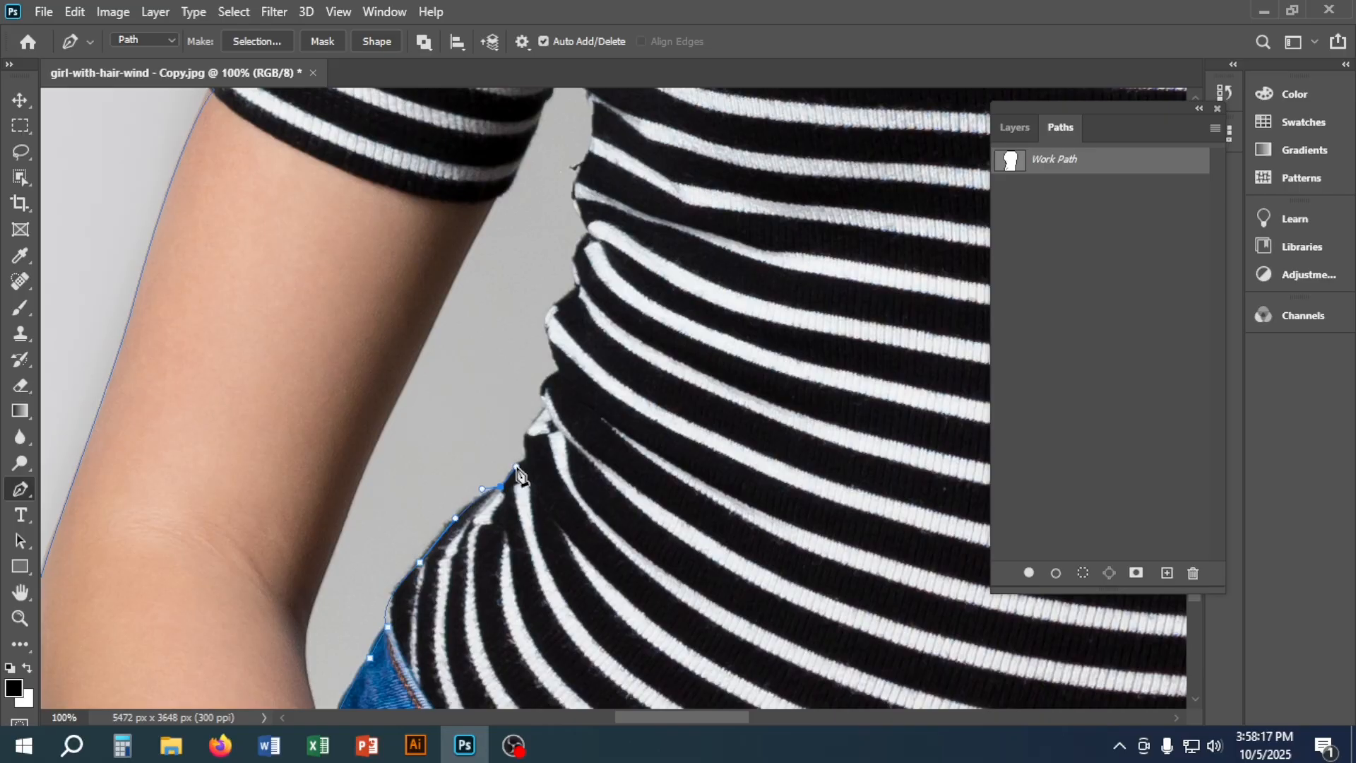
# - Continue the subpath up the shirt's creased side, following the folds at the waist beside the left arm
pyautogui.click(522, 457)
pyautogui.moveTo(536, 426); pyautogui.dragTo(536, 418)
pyautogui.click(546, 401)
pyautogui.moveTo(558, 368)
pyautogui.mouseDown()
pyautogui.moveTo(589, 360)
pyautogui.moveTo(547, 349)
pyautogui.mouseUp()
pyautogui.moveTo(565, 299); pyautogui.dragTo(586, 293)
pyautogui.click(574, 262)
pyautogui.moveTo(589, 233); pyautogui.dragTo(530, 510)
pyautogui.press('space')
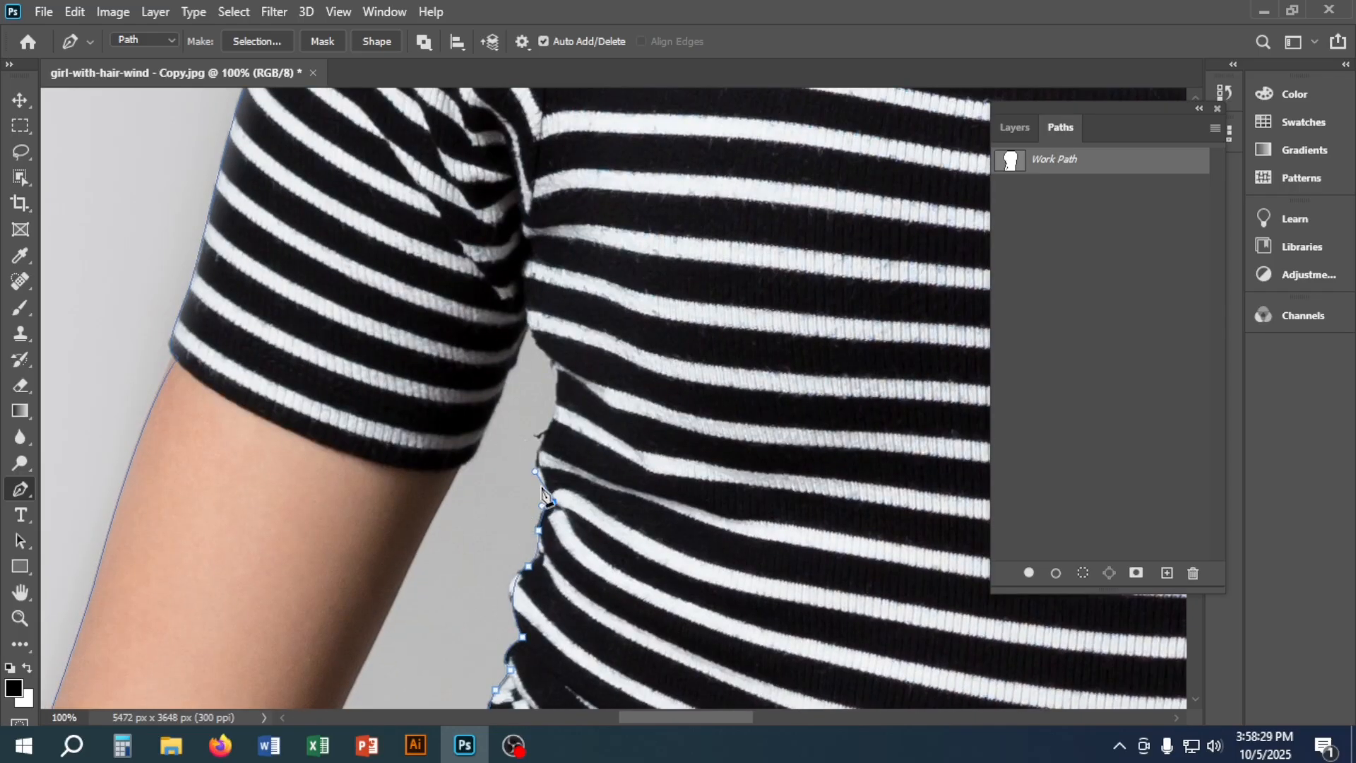
# - Extend the subpath up to the left armpit and down the inner edge of the sleeve to its hem
pyautogui.moveTo(544, 443); pyautogui.dragTo(529, 335)
pyautogui.click(555, 413)
pyautogui.click(552, 365)
pyautogui.press('space')
pyautogui.moveTo(485, 424); pyautogui.dragTo(666, 324)
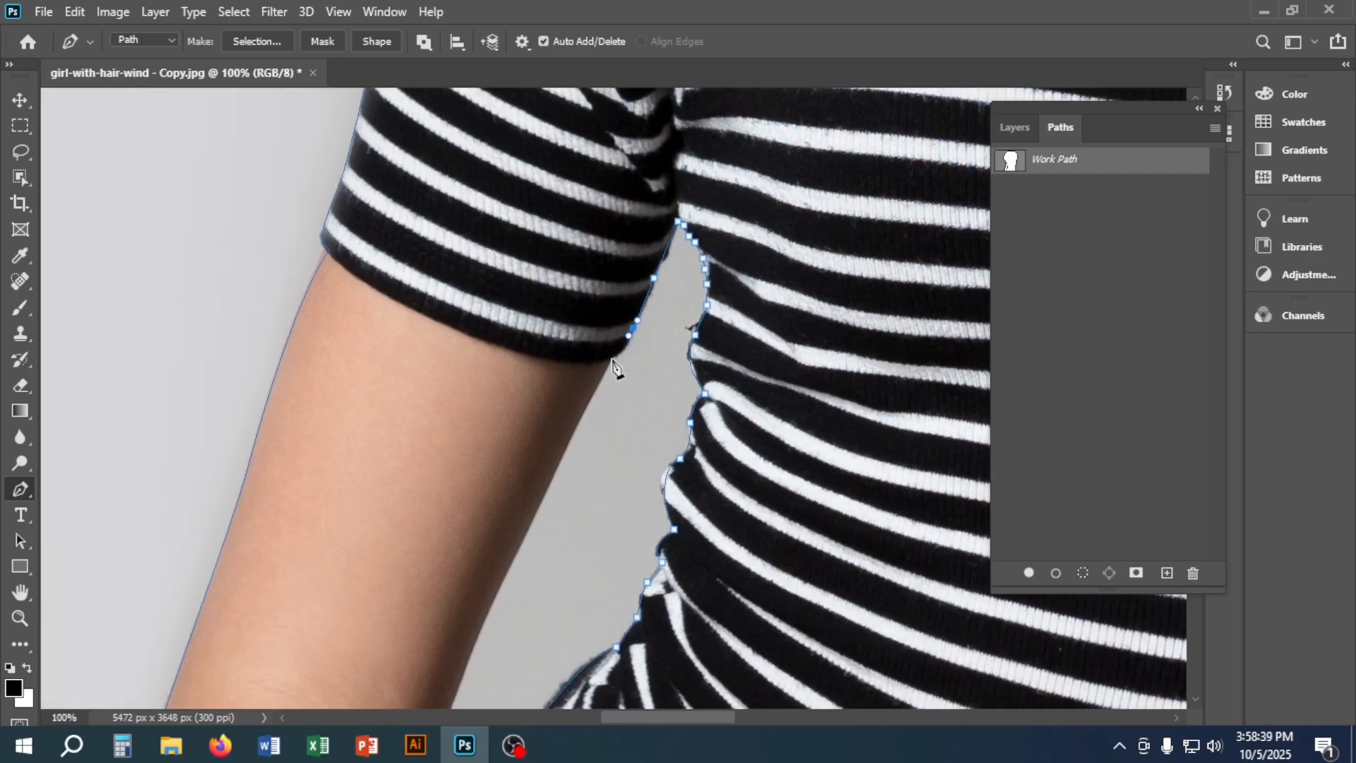
pyautogui.moveTo(613, 358); pyautogui.dragTo(595, 385)
# - Trace down the inner edge of the left arm past the elbow and close the subpath where it started
pyautogui.press('space')
pyautogui.moveTo(588, 445); pyautogui.dragTo(729, 339)
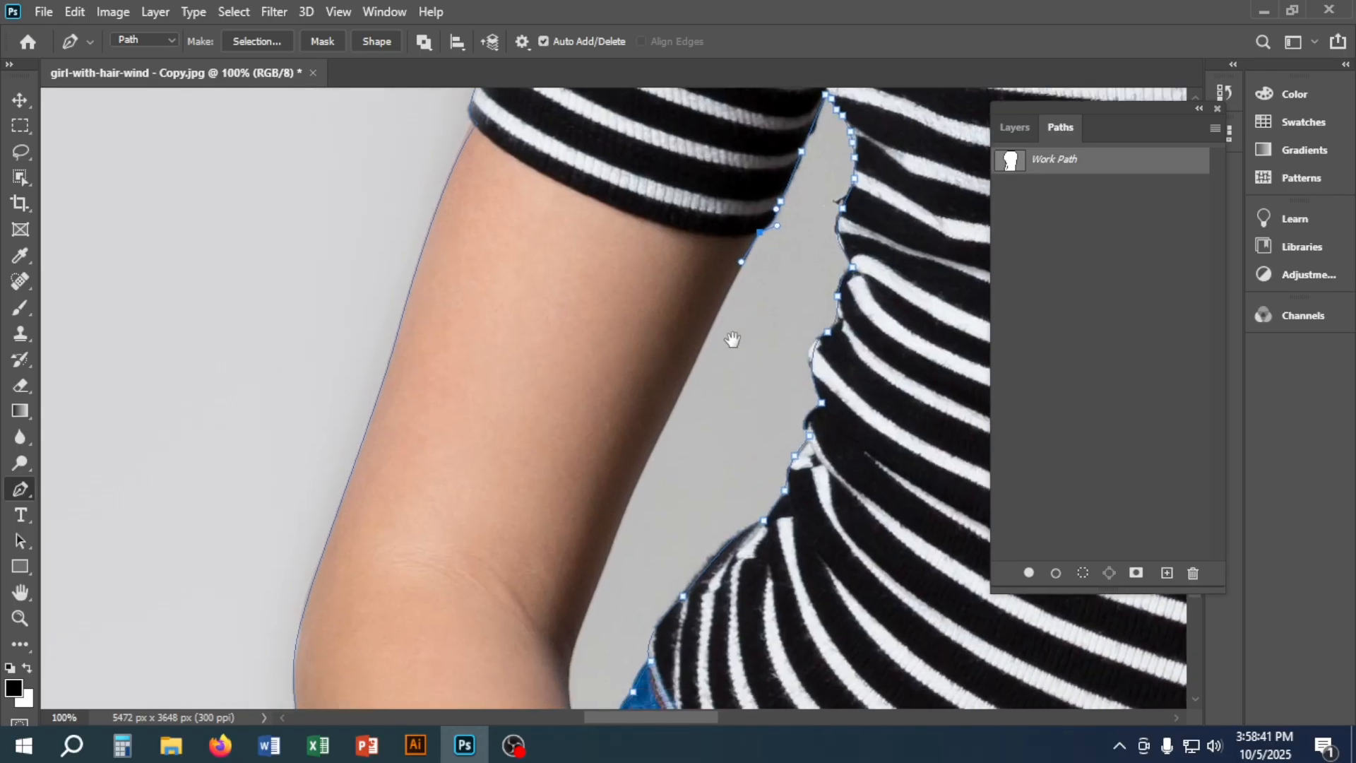
pyautogui.moveTo(684, 394); pyautogui.dragTo(663, 434)
pyautogui.scroll(-5, 650, 417)
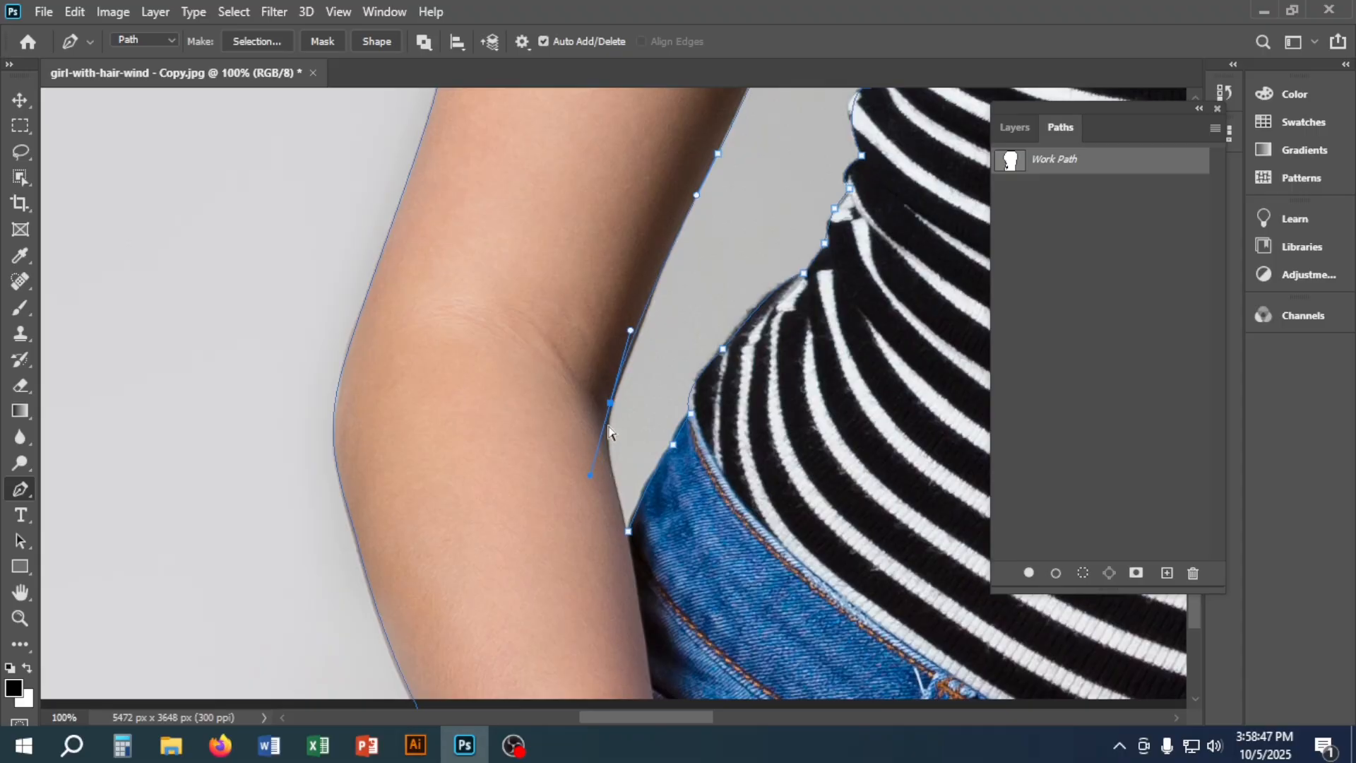
pyautogui.moveTo(628, 363); pyautogui.dragTo(611, 413)
pyautogui.click(609, 420)
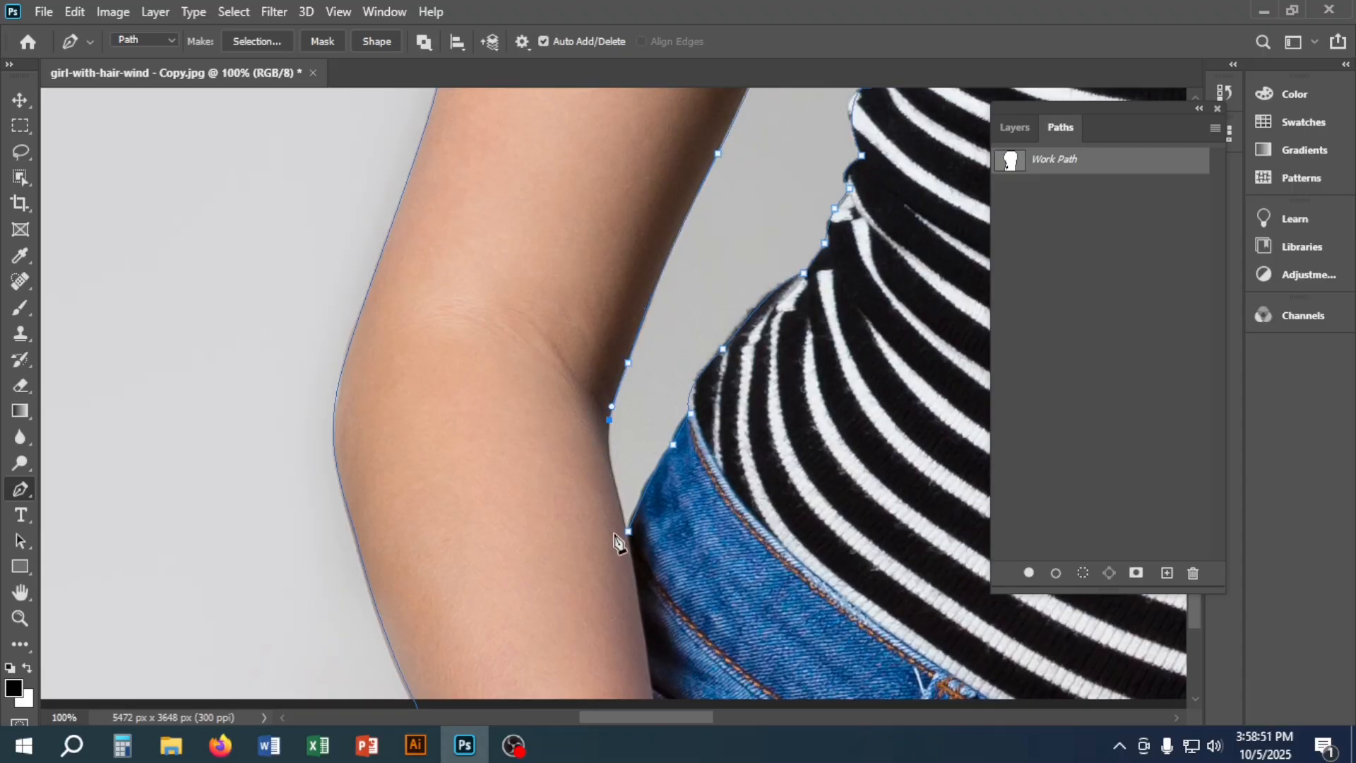
pyautogui.moveTo(625, 531); pyautogui.dragTo(625, 519)
# - Start another subpath at the right armpit and trace the inner sleeve, inner arm, elbow bend, and upper edge of the forearm
pyautogui.moveTo(696, 560); pyautogui.dragTo(341, 463)
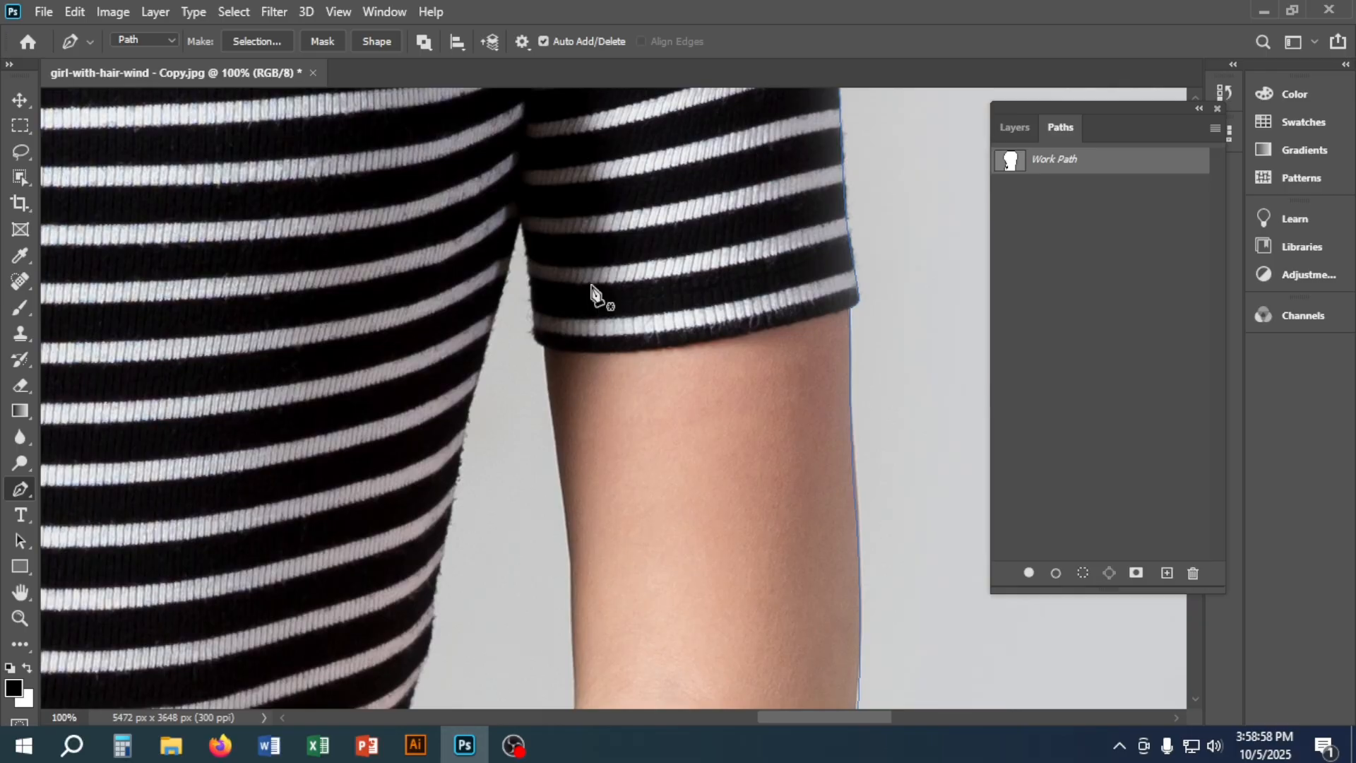
pyautogui.click(521, 221)
pyautogui.moveTo(535, 327); pyautogui.dragTo(547, 373)
pyautogui.moveTo(558, 441); pyautogui.dragTo(691, 281)
pyautogui.moveTo(699, 334); pyautogui.dragTo(797, 378)
pyautogui.moveTo(728, 490); pyautogui.dragTo(687, 527)
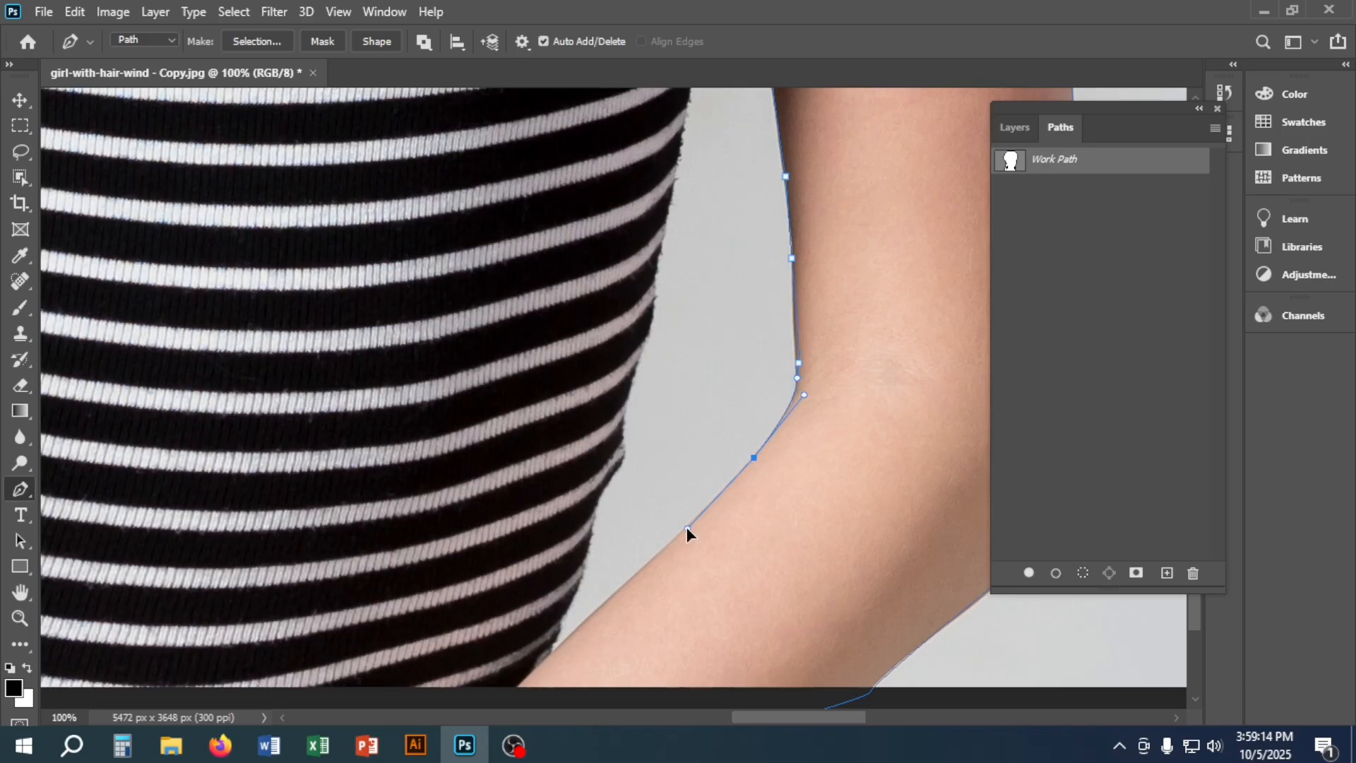
pyautogui.click(619, 589)
pyautogui.moveTo(619, 592); pyautogui.dragTo(848, 415)
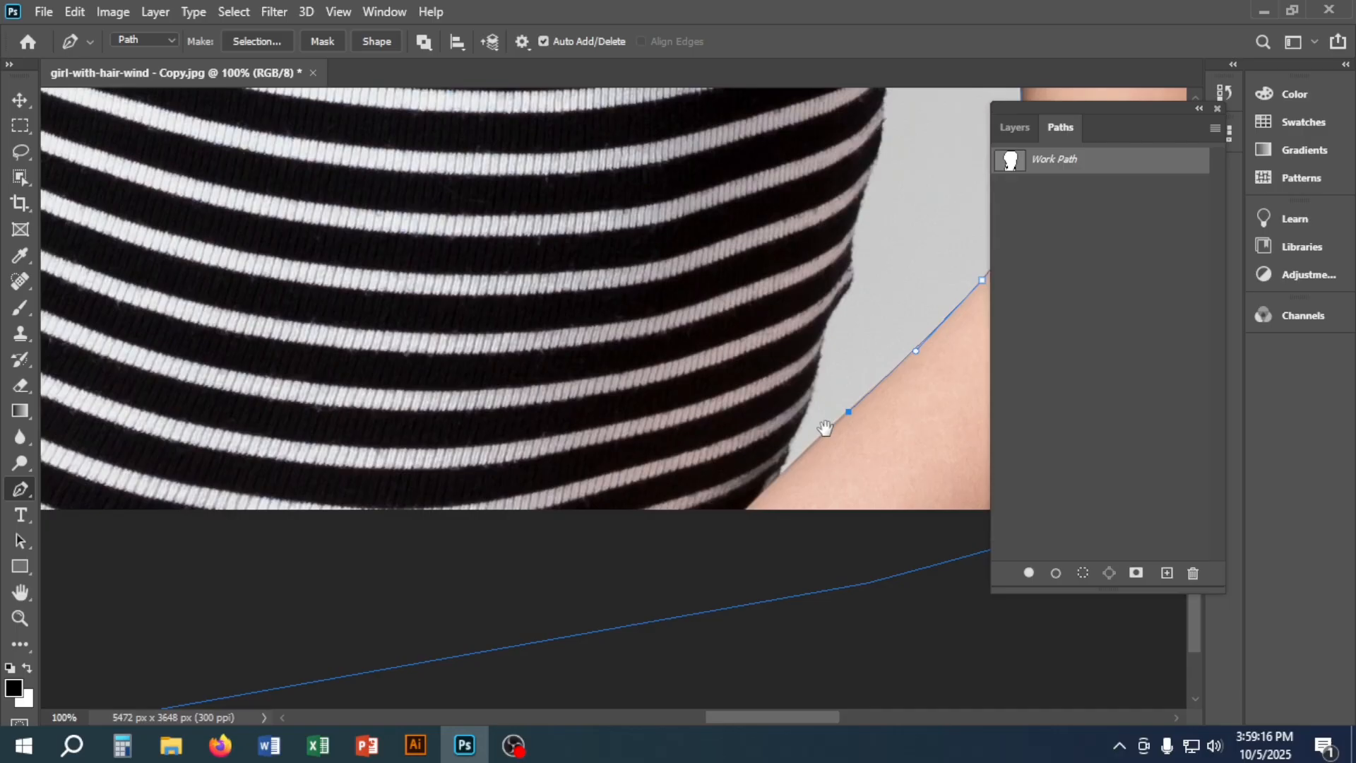
# - Take the subpath from the forearm corner up the shirt's right side and finish it at the right armpit
pyautogui.click(782, 475)
pyautogui.moveTo(795, 432); pyautogui.dragTo(807, 417)
pyautogui.click(828, 320)
pyautogui.moveTo(830, 324); pyautogui.dragTo(742, 451)
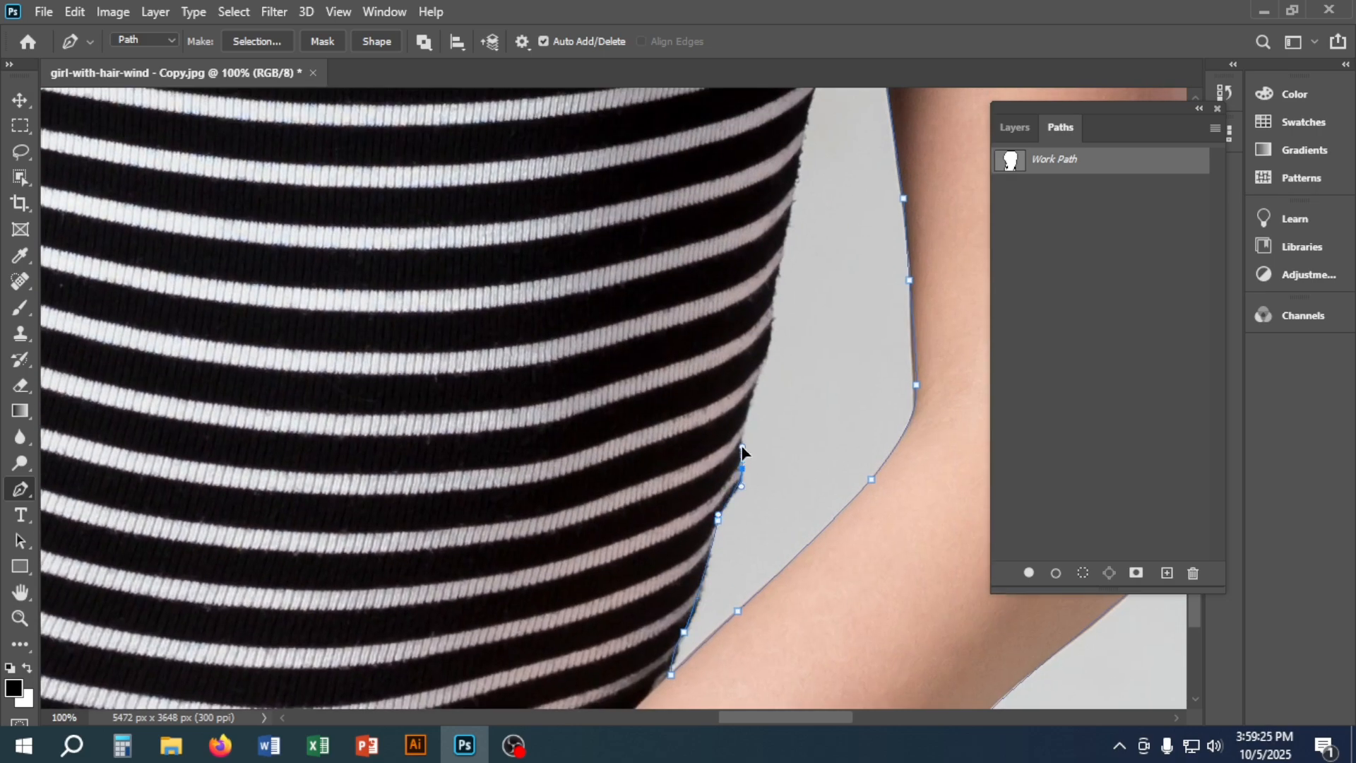
pyautogui.moveTo(764, 356); pyautogui.dragTo(717, 418)
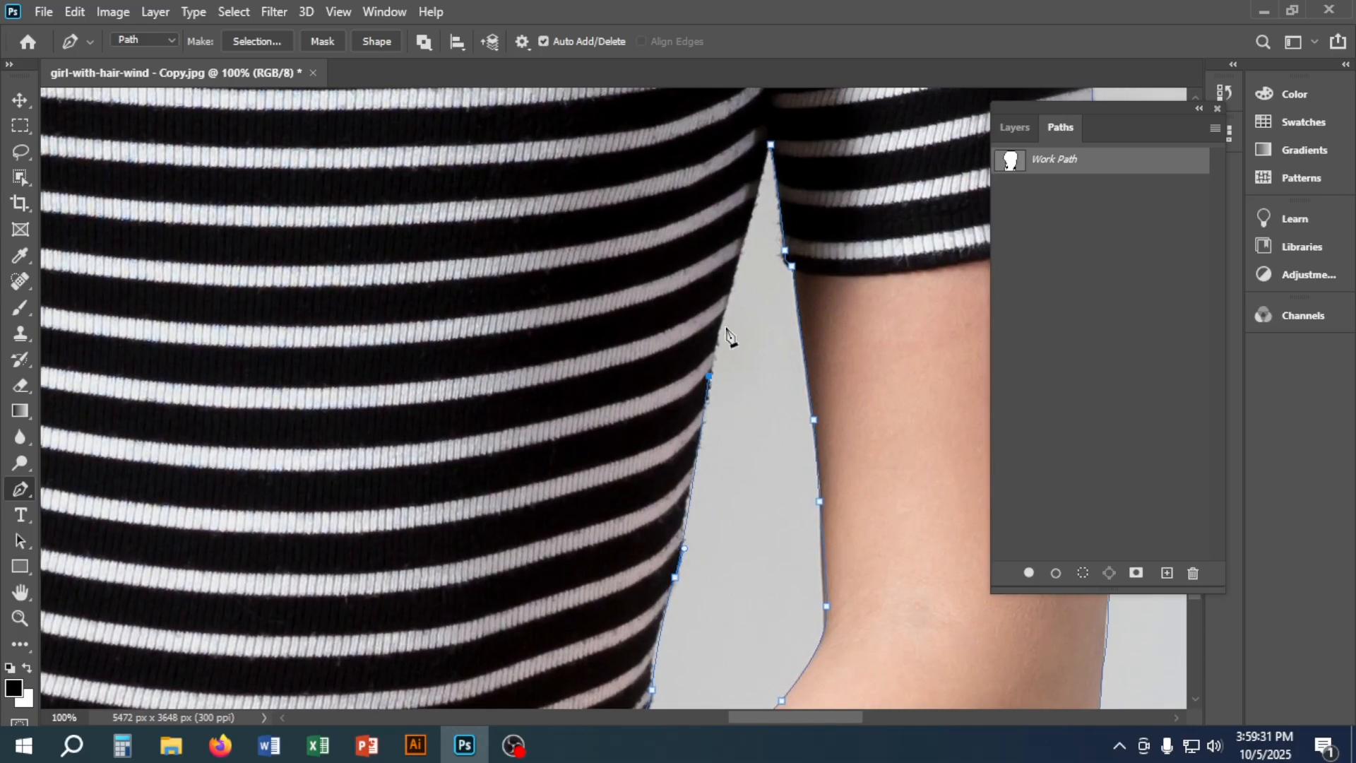
pyautogui.moveTo(727, 332); pyautogui.dragTo(650, 515)
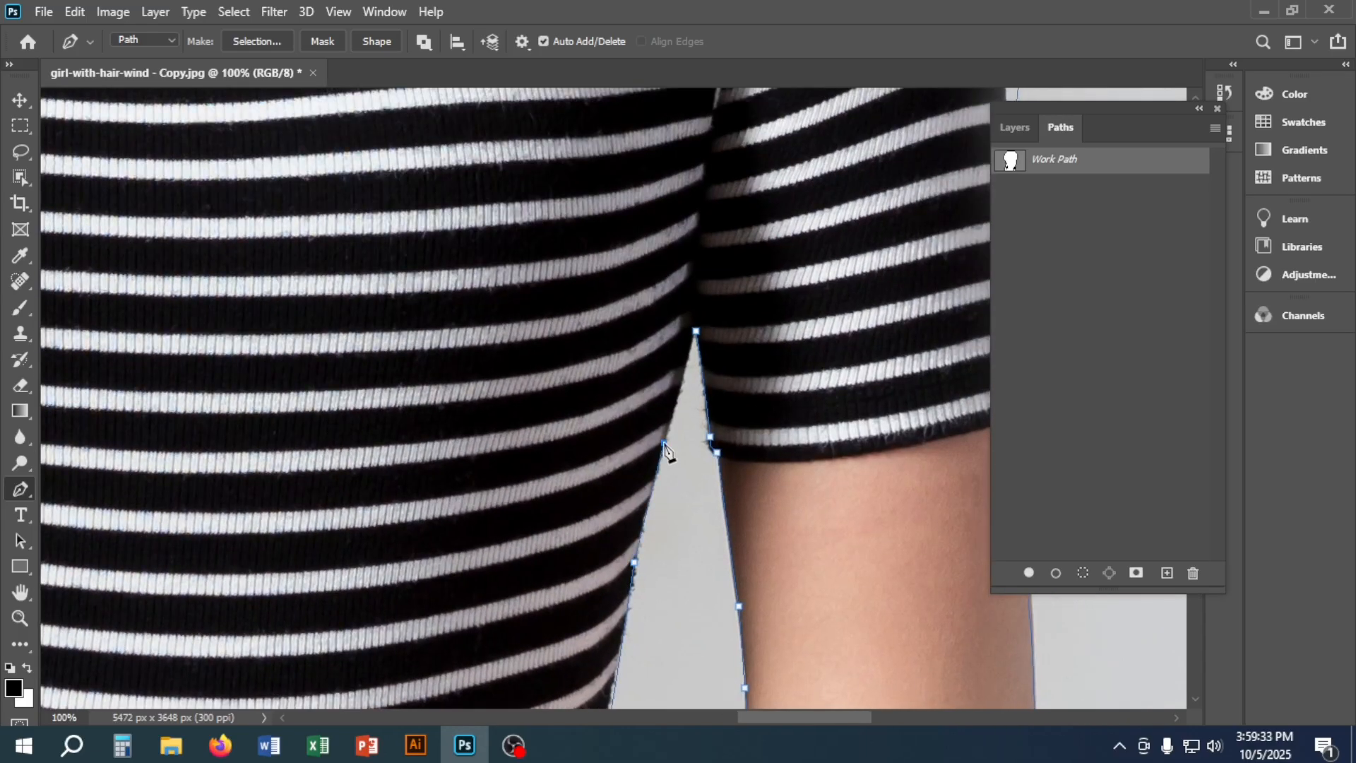
pyautogui.click(680, 376)
# - Save the work path under the name "RABBI"
pyautogui.hotkey('ctrl', '-')
pyautogui.hotkey('ctrl', '-')
pyautogui.hotkey('ctrl', '-')
pyautogui.hotkey('ctrl', '-')
pyautogui.hotkey('ctrl', '-')
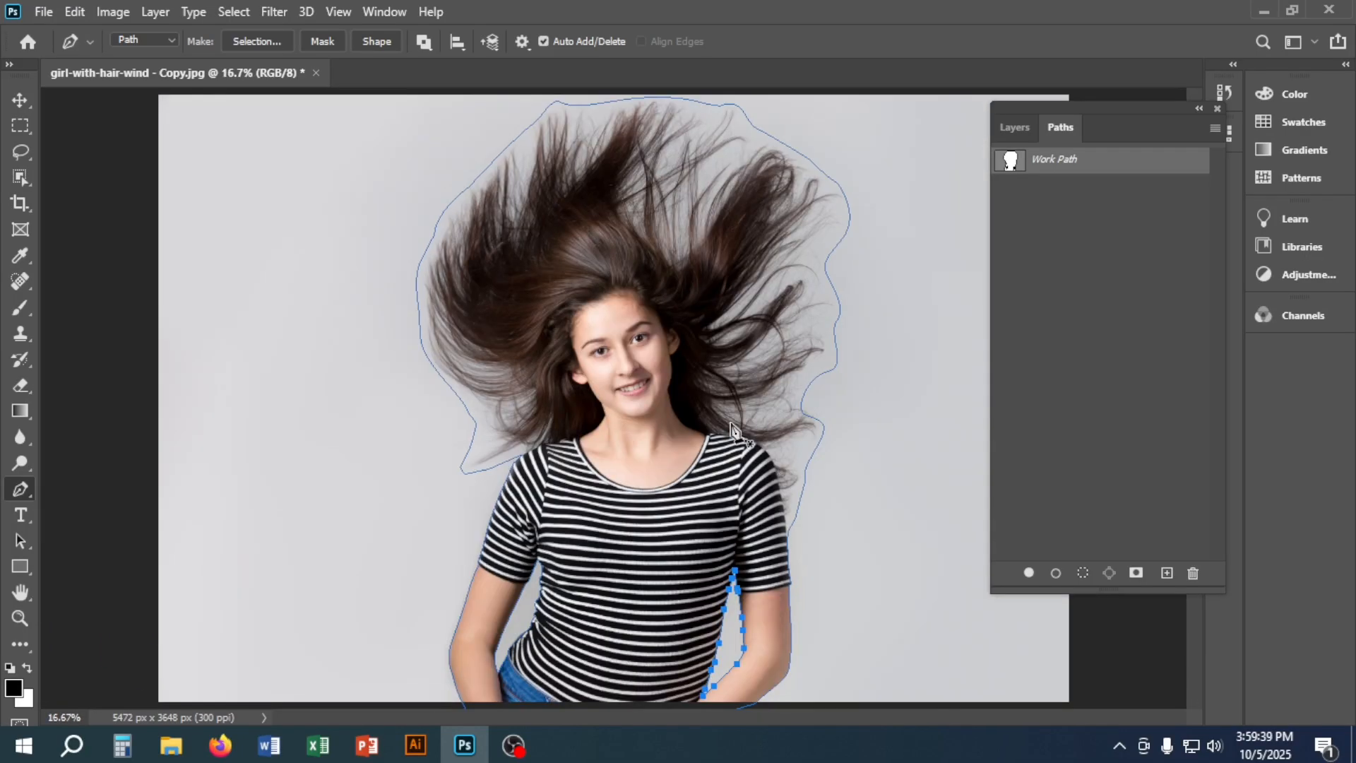
pyautogui.doubleClick(1061, 163)
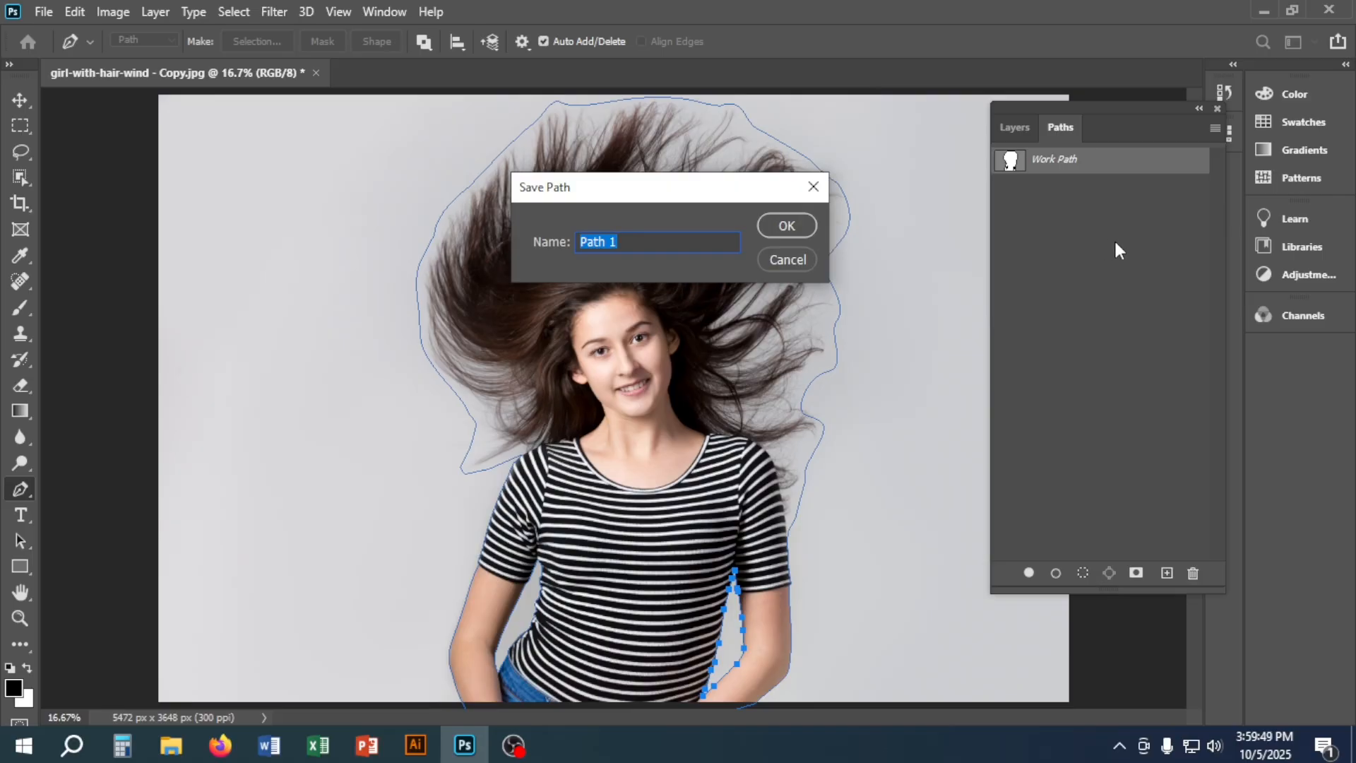
pyautogui.write('RABBI')
pyautogui.click(801, 225)
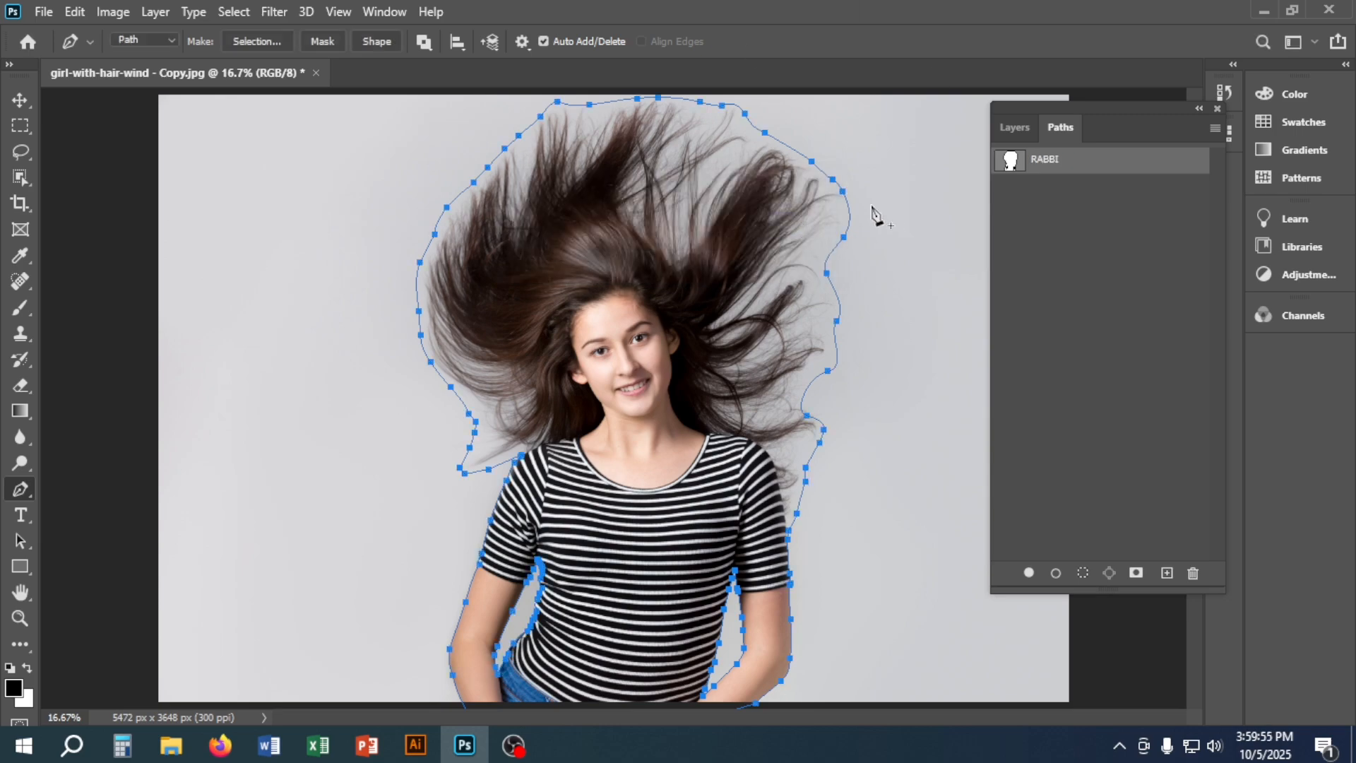
# - Duplicate the Background layer, keeping the saved path active
pyautogui.click(1017, 127)
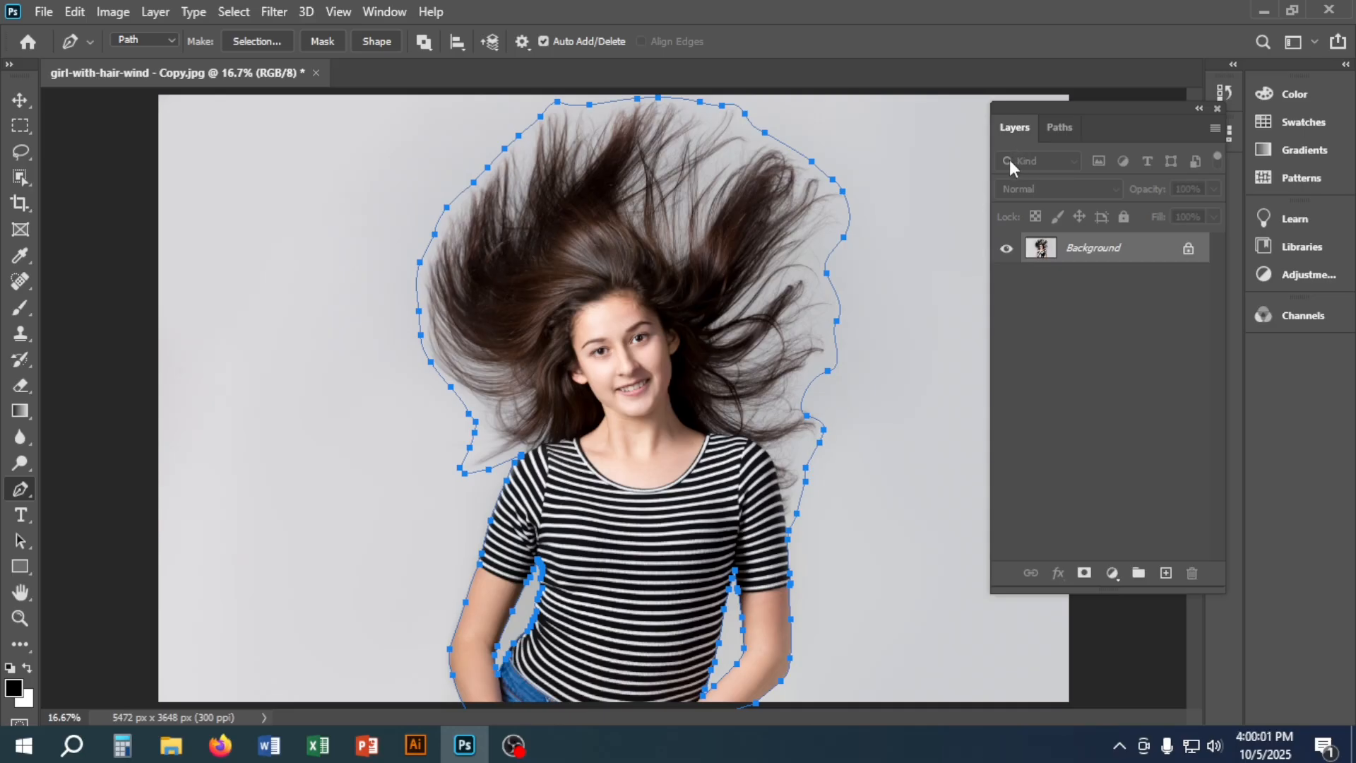
pyautogui.hotkey('ctrl', 'Return')
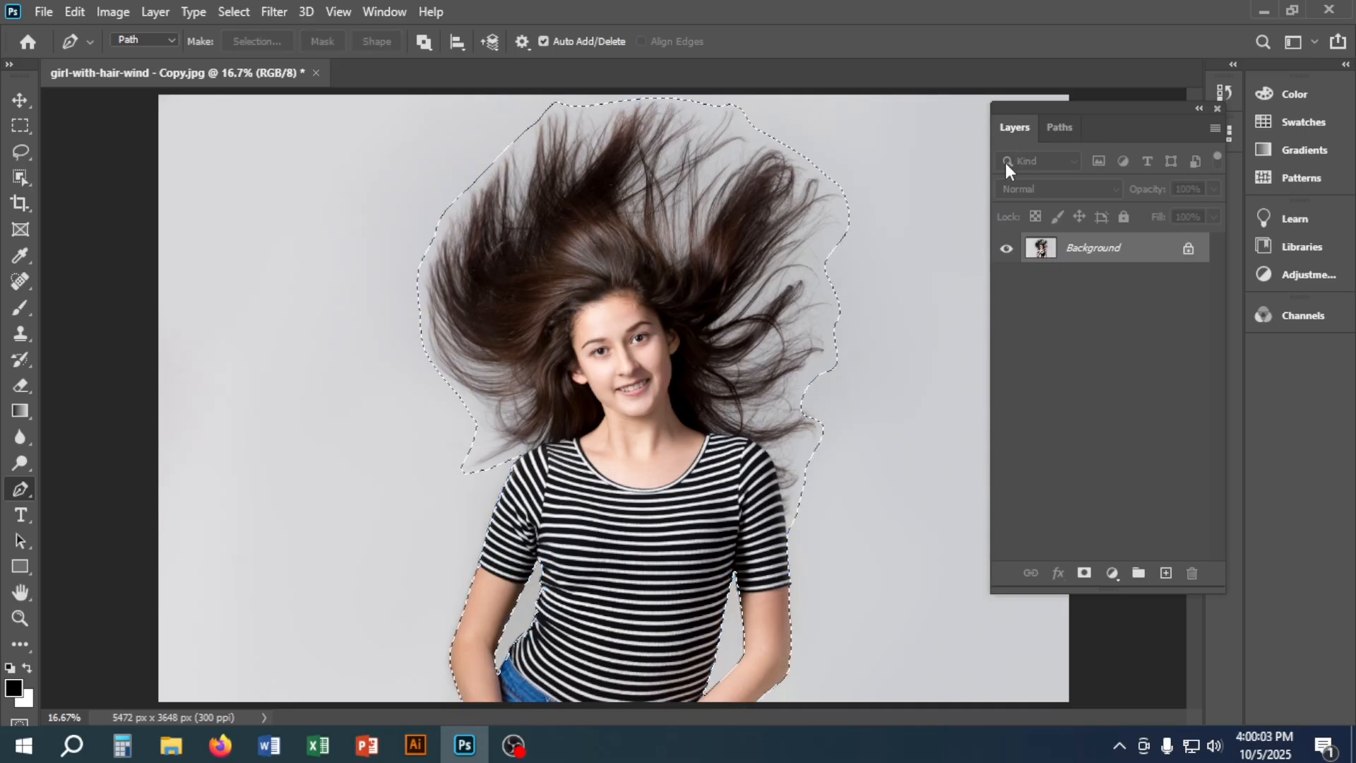
pyautogui.hotkey('ctrl', 'z')
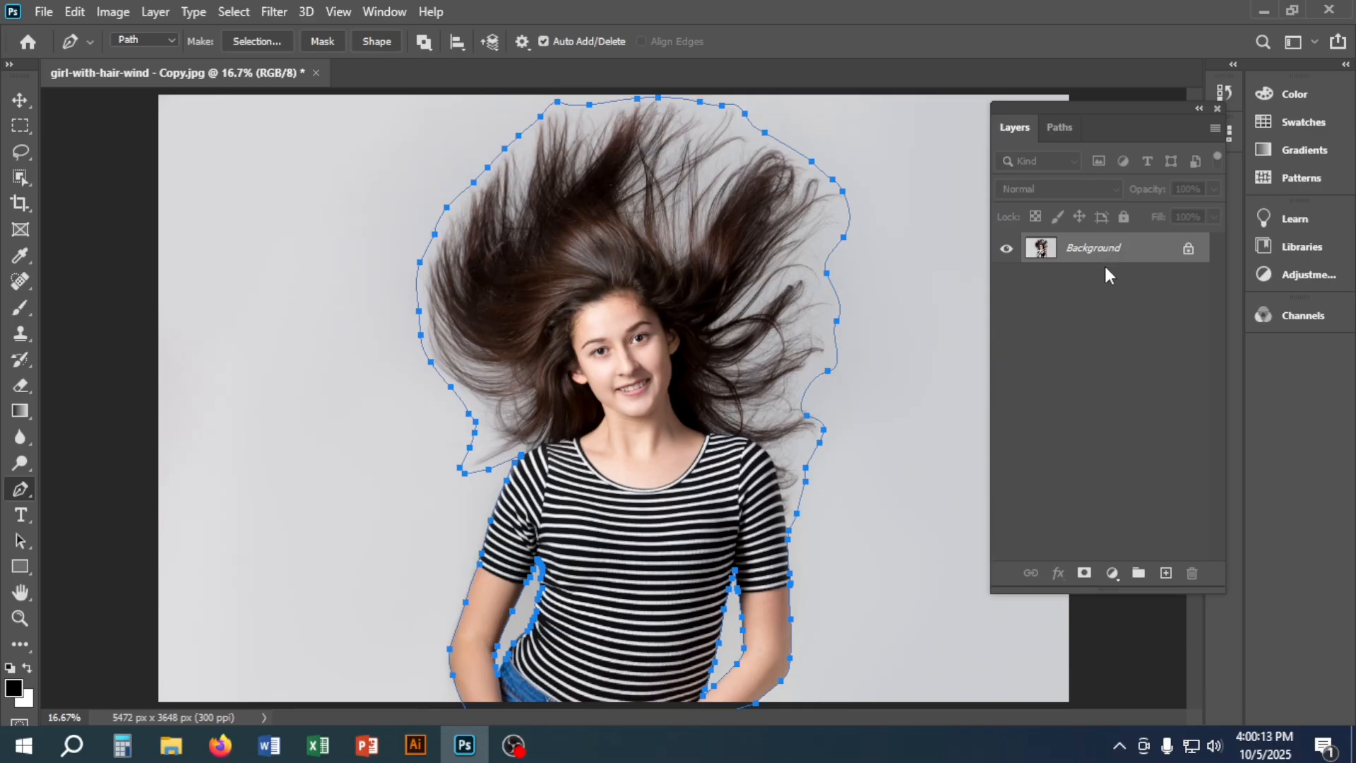
pyautogui.moveTo(1115, 260); pyautogui.dragTo(1168, 571)
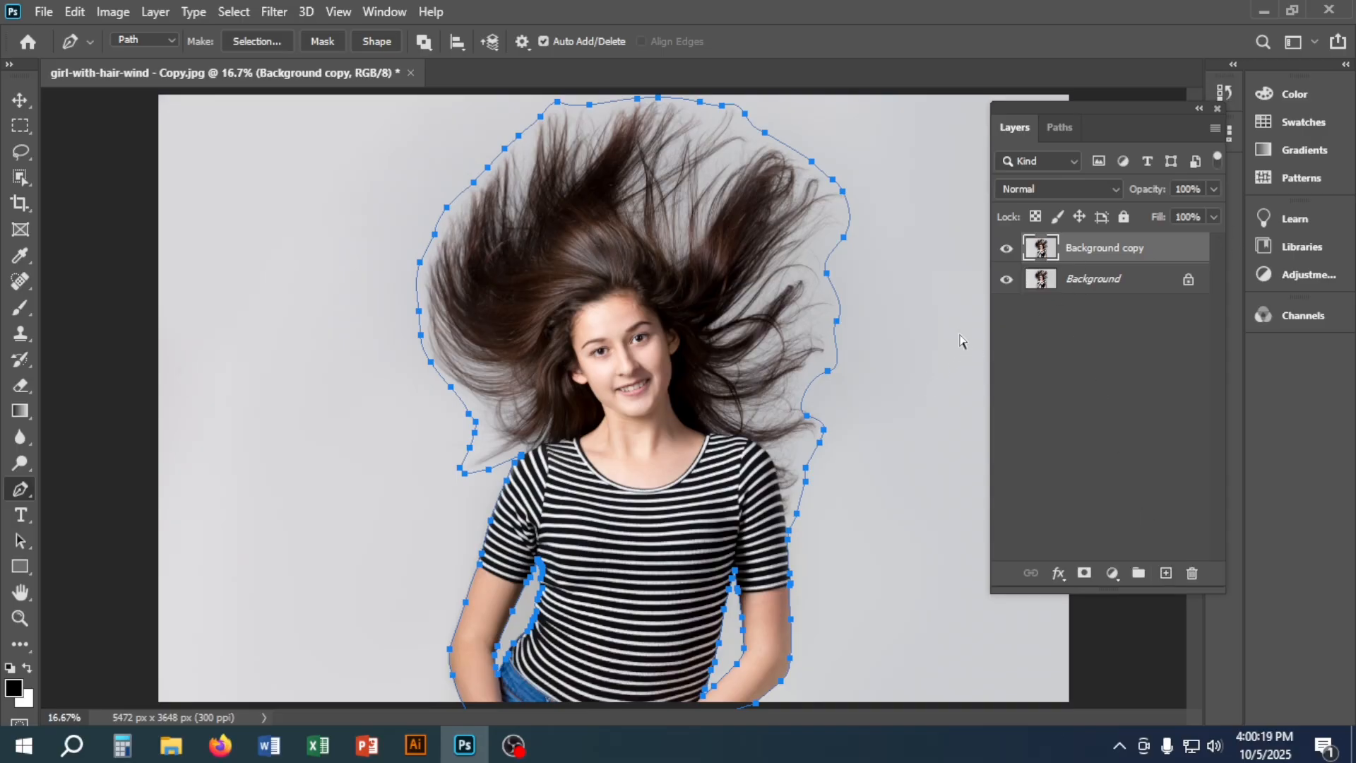
# - Hide the original Background layer and mask its copy with a selection made from the saved path
pyautogui.press('Return')
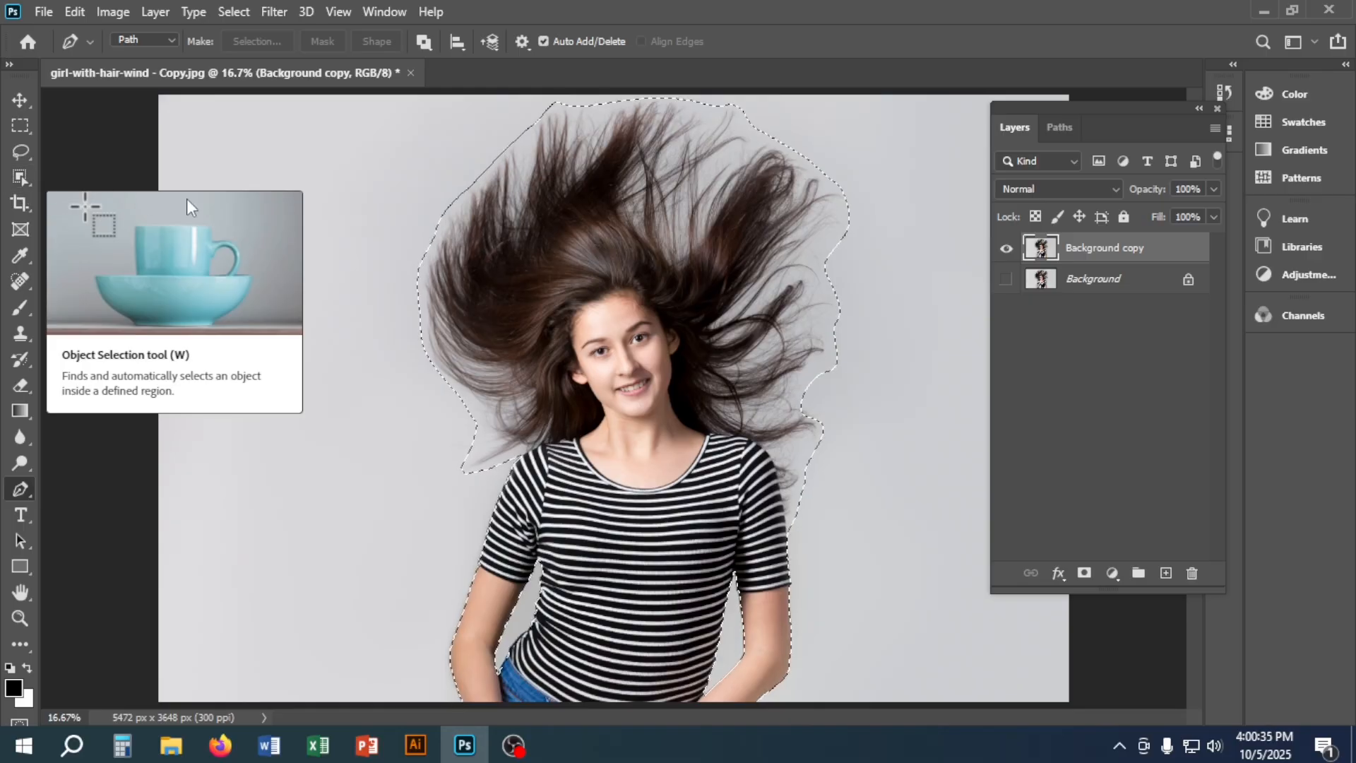
pyautogui.click(1084, 574)
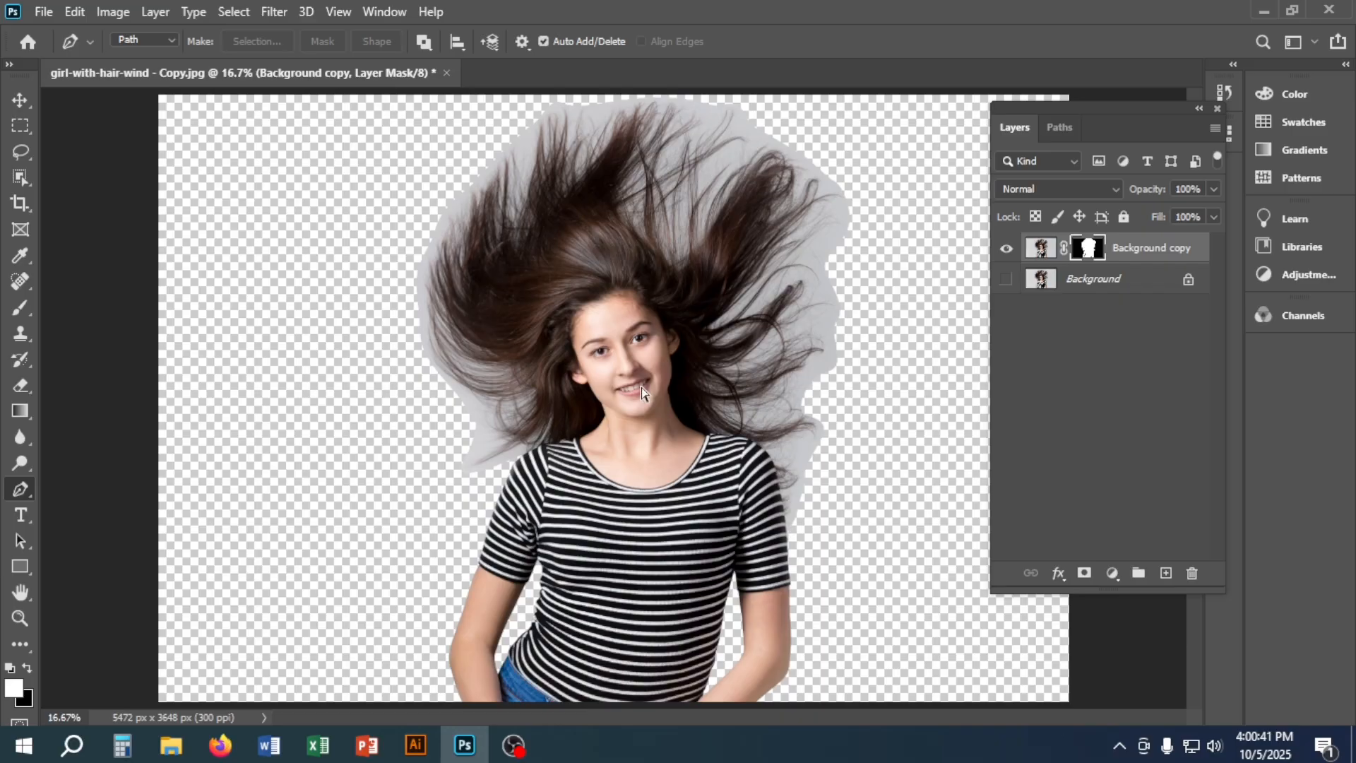
# - Open the Background copy's layer mask in Select and Mask and set the view mode to On Layers
pyautogui.scroll(2, 641, 393)
pyautogui.moveTo(644, 382); pyautogui.dragTo(505, 609)
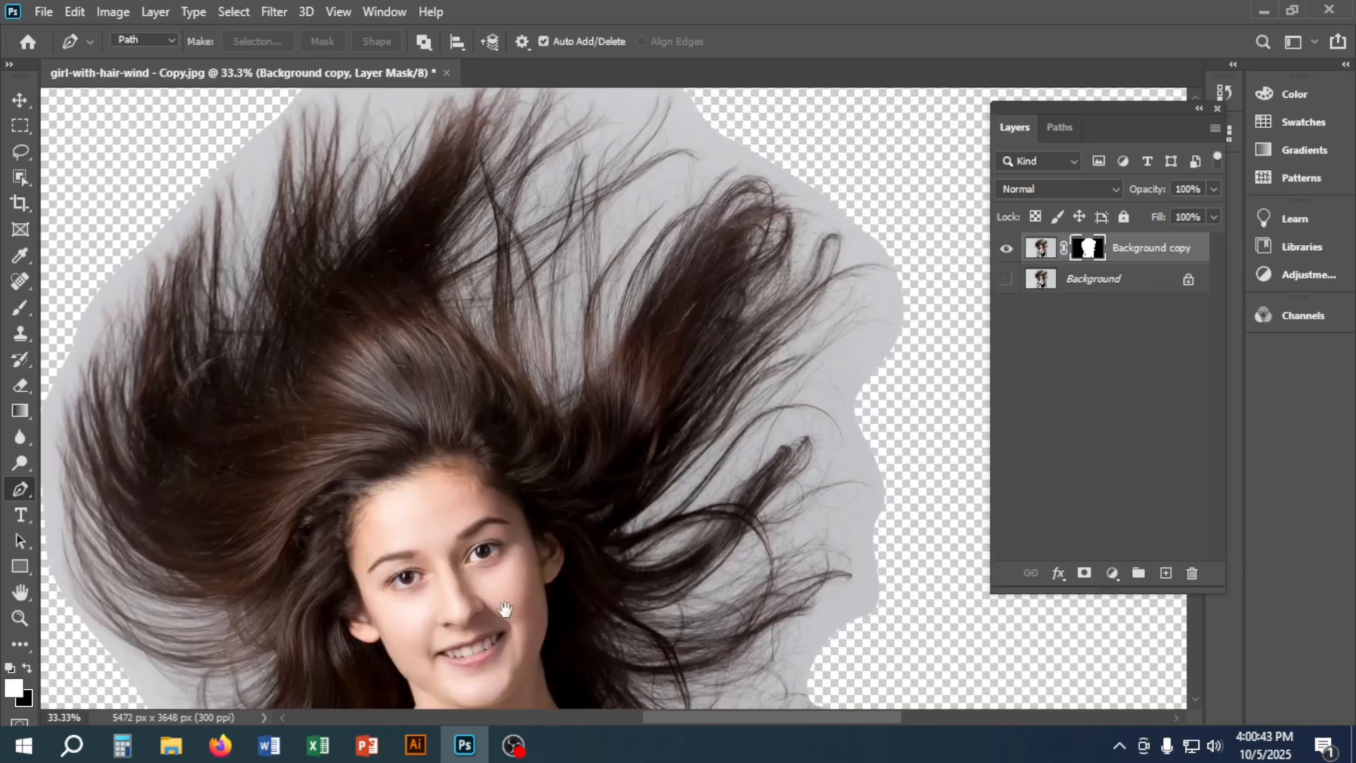
pyautogui.moveTo(617, 488); pyautogui.dragTo(678, 520)
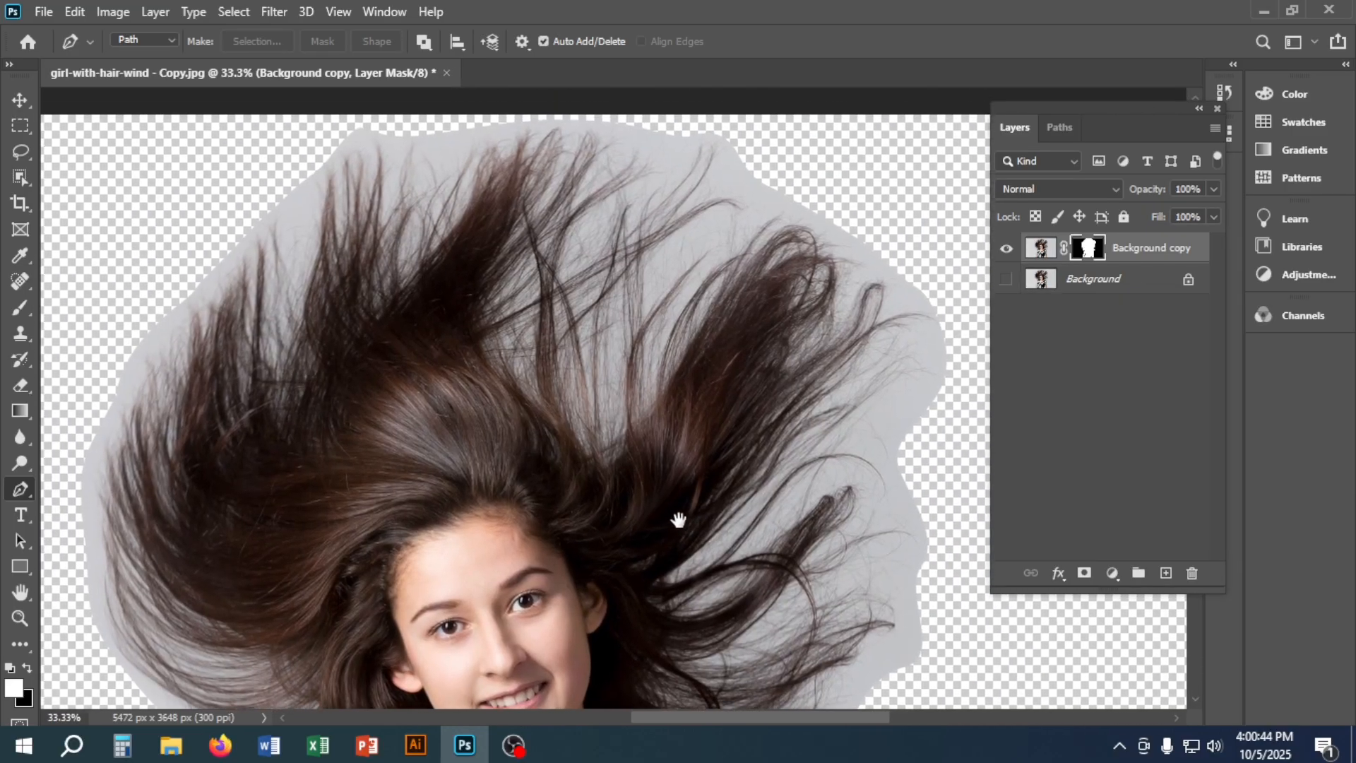
pyautogui.doubleClick(1086, 248)
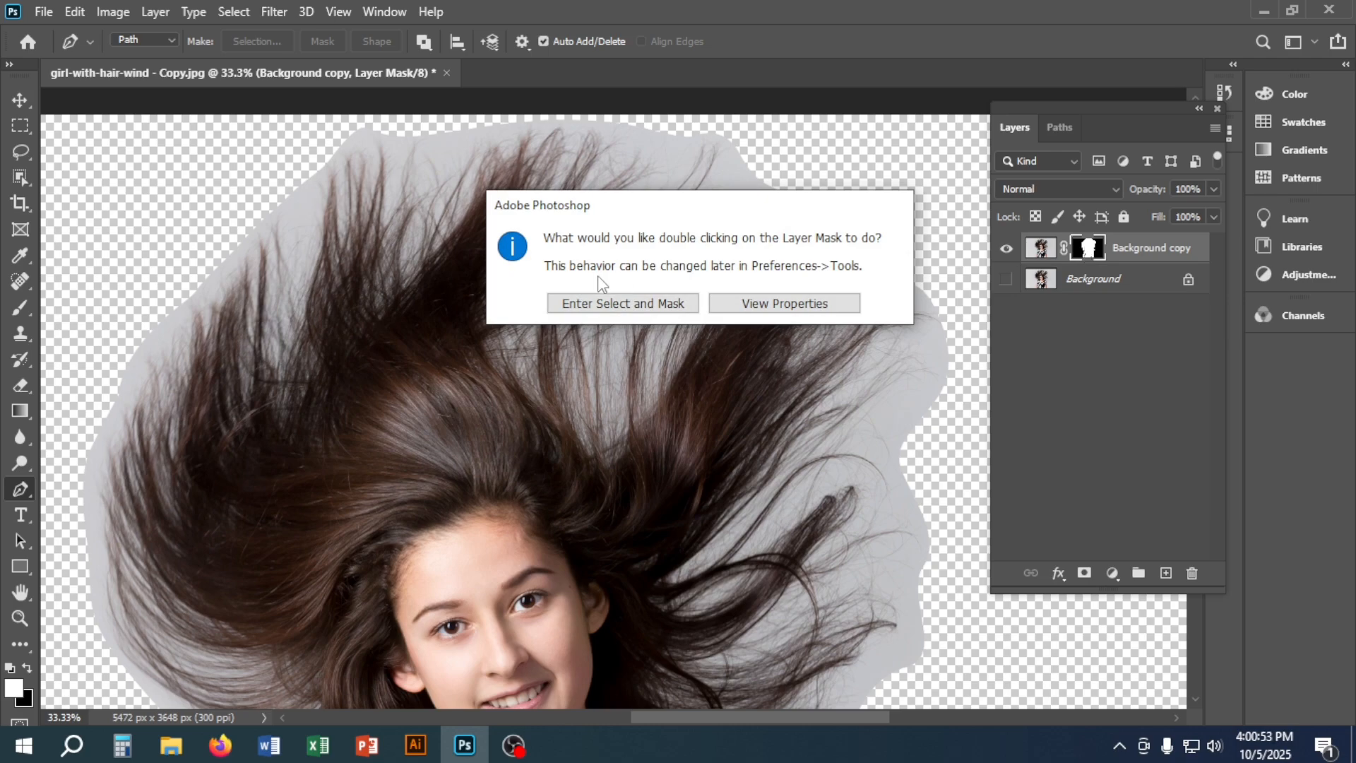
pyautogui.click(635, 303)
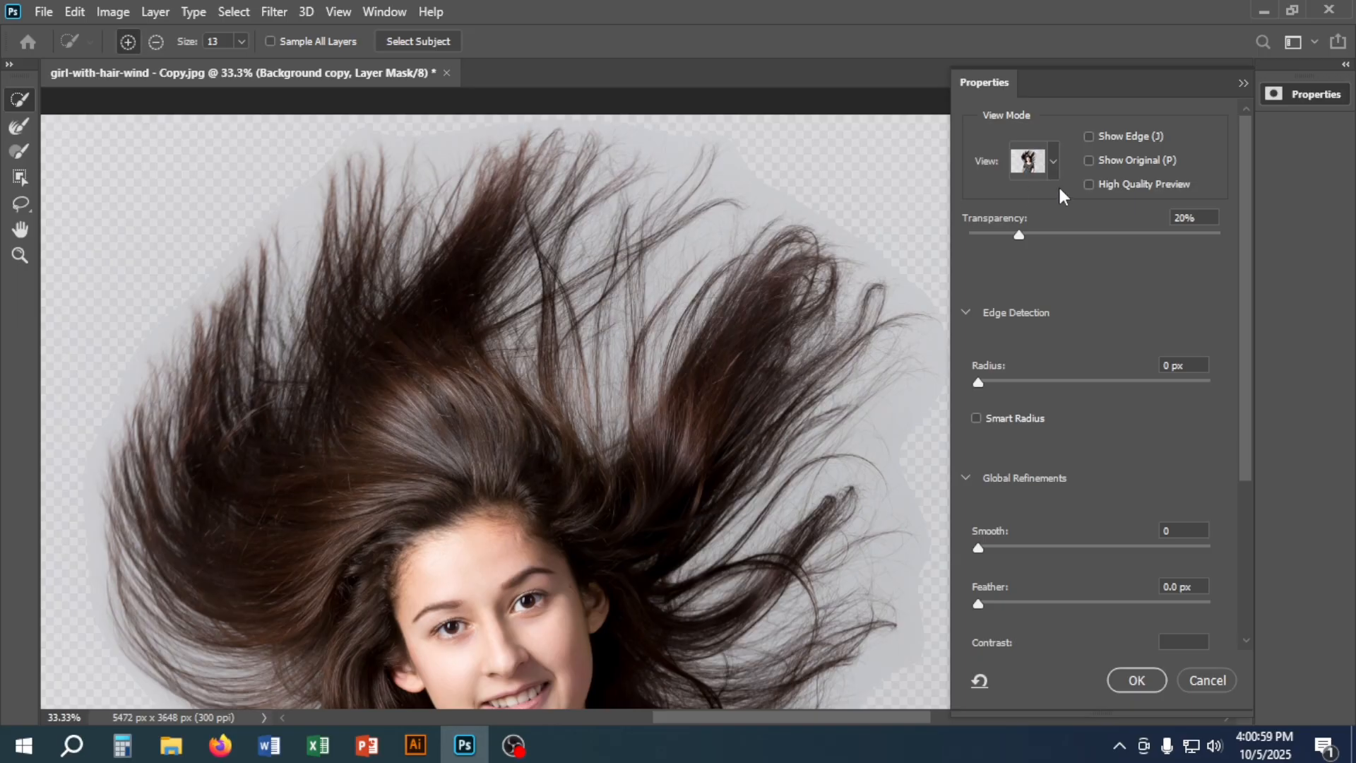
pyautogui.click(1055, 165)
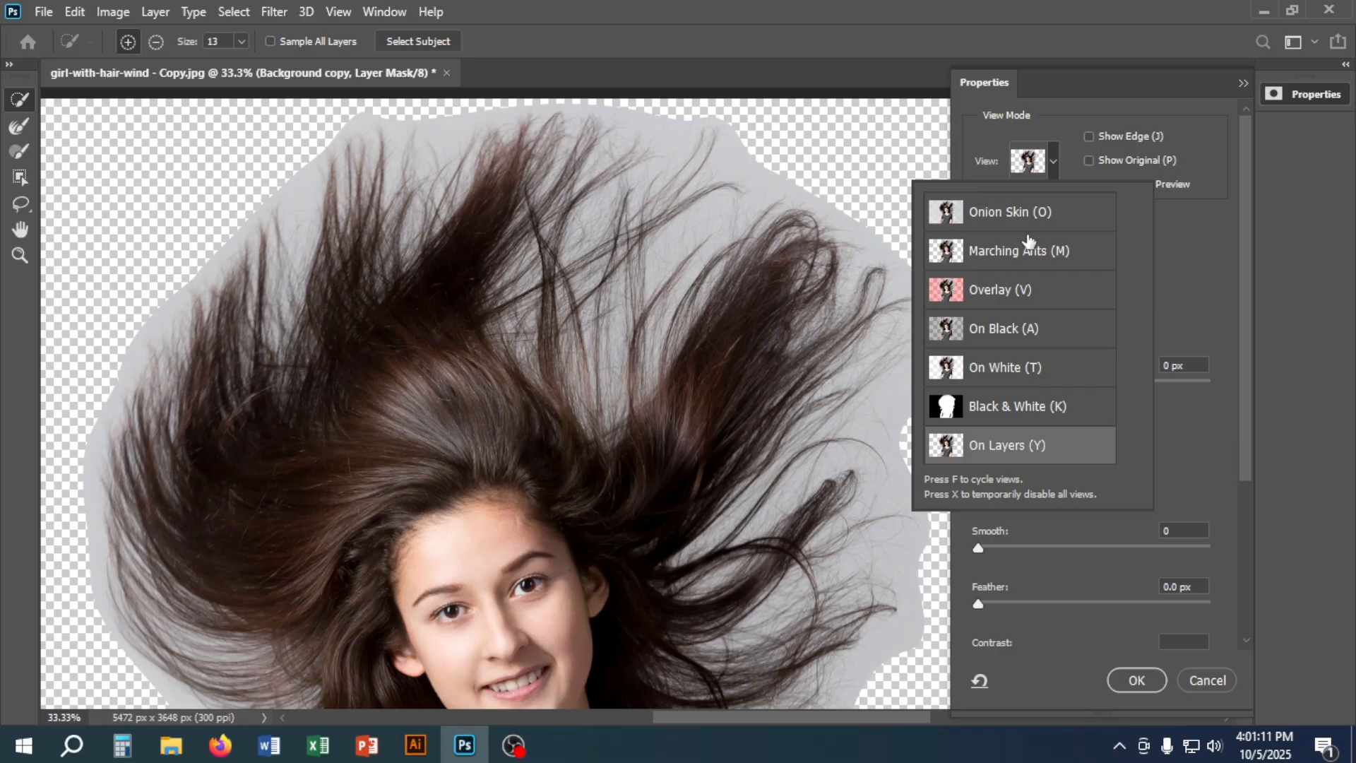
pyautogui.click(1221, 227)
# - Set the Select and Mask output to New Layer with Layer Mask and activate the Refine Edge Brush tool
pyautogui.moveTo(1247, 223); pyautogui.dragTo(1249, 433)
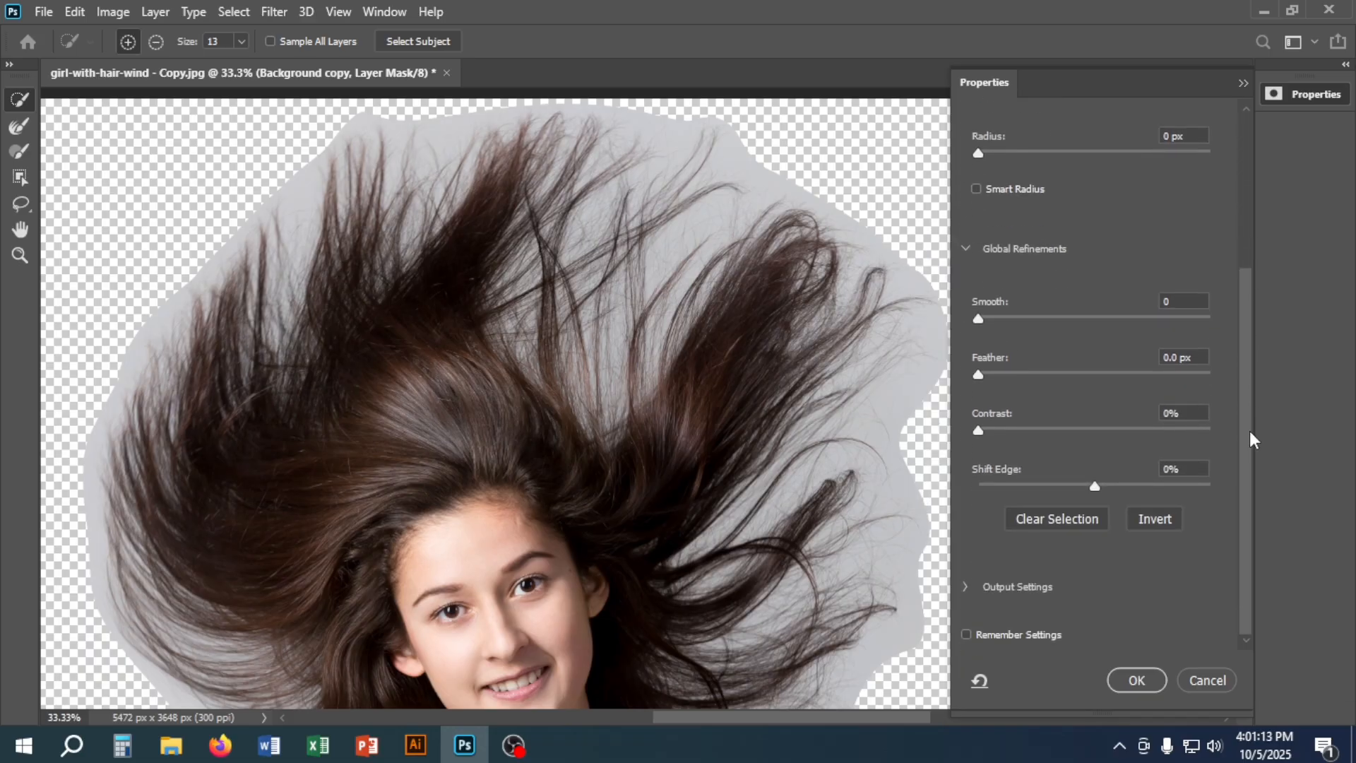
pyautogui.click(966, 587)
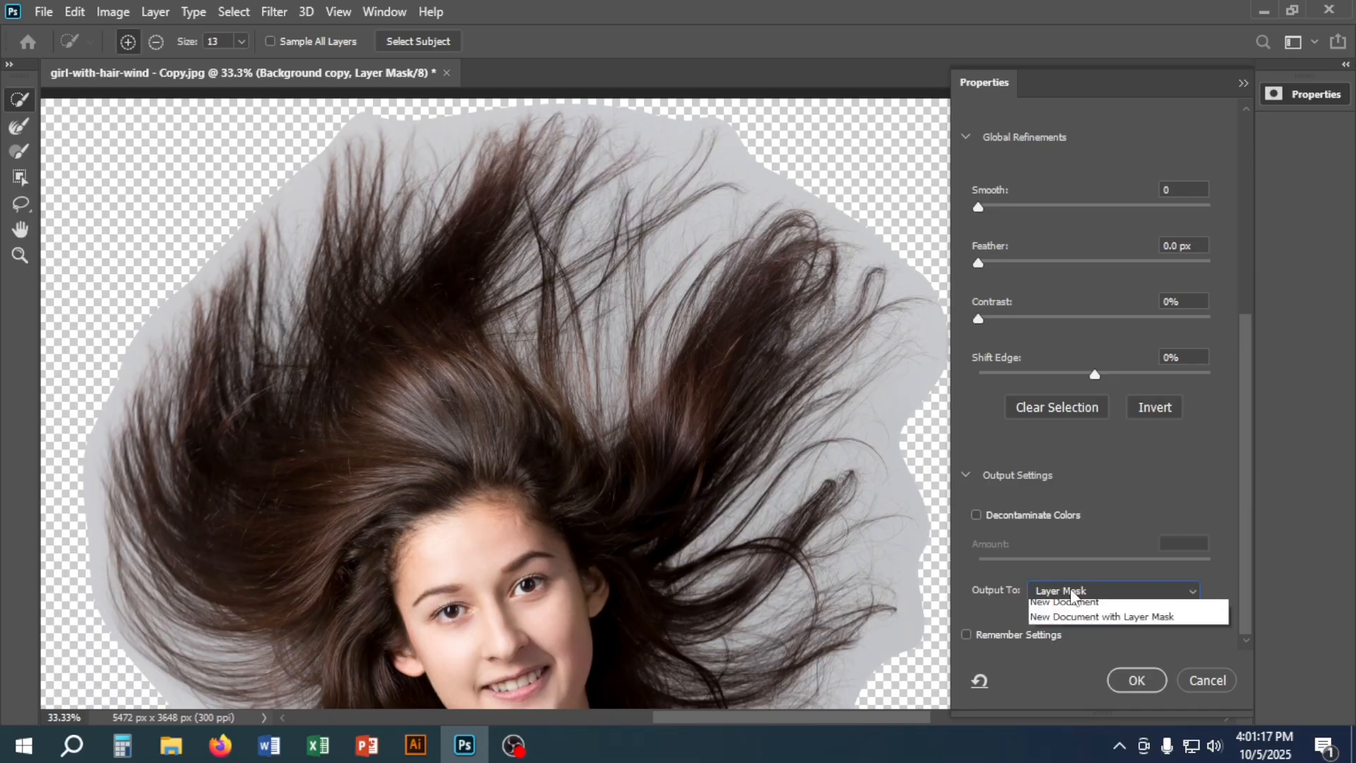
pyautogui.click(1072, 593)
pyautogui.click(1079, 655)
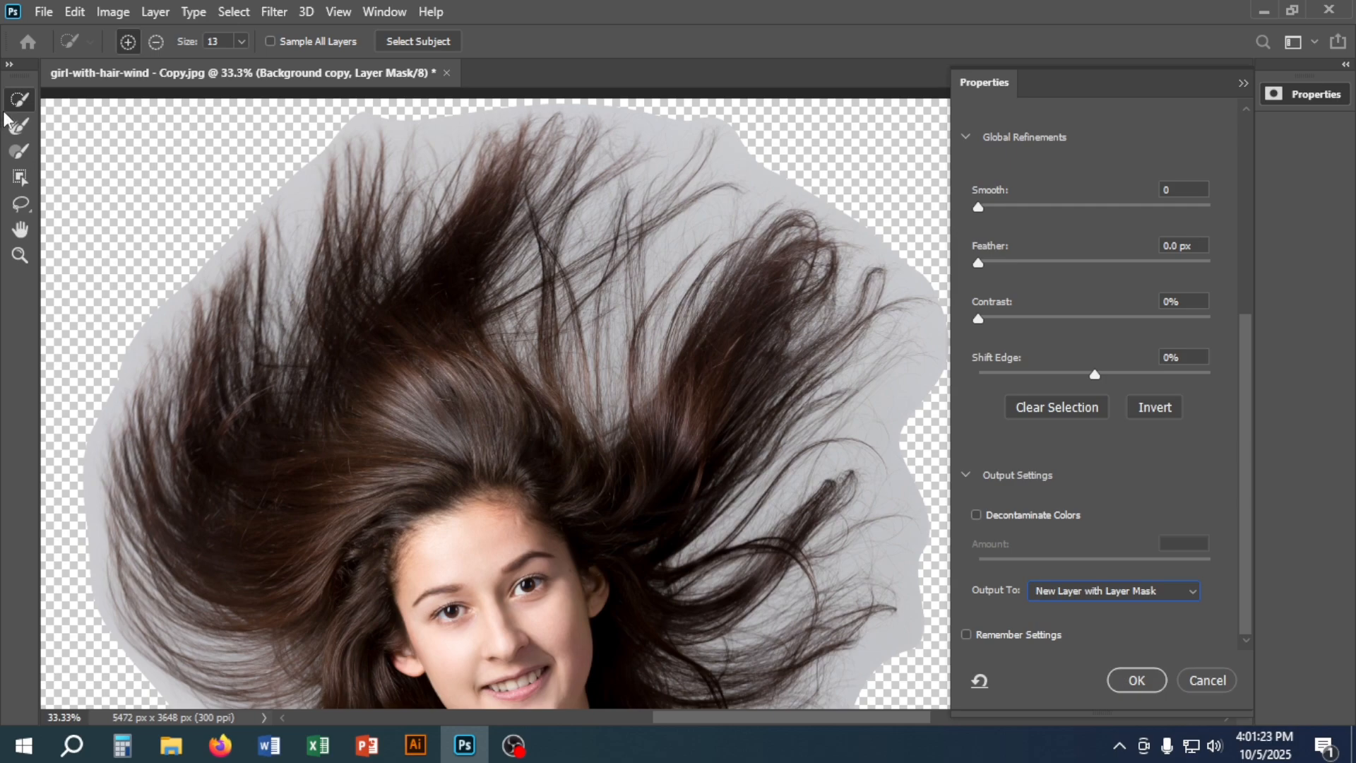
pyautogui.click(17, 129)
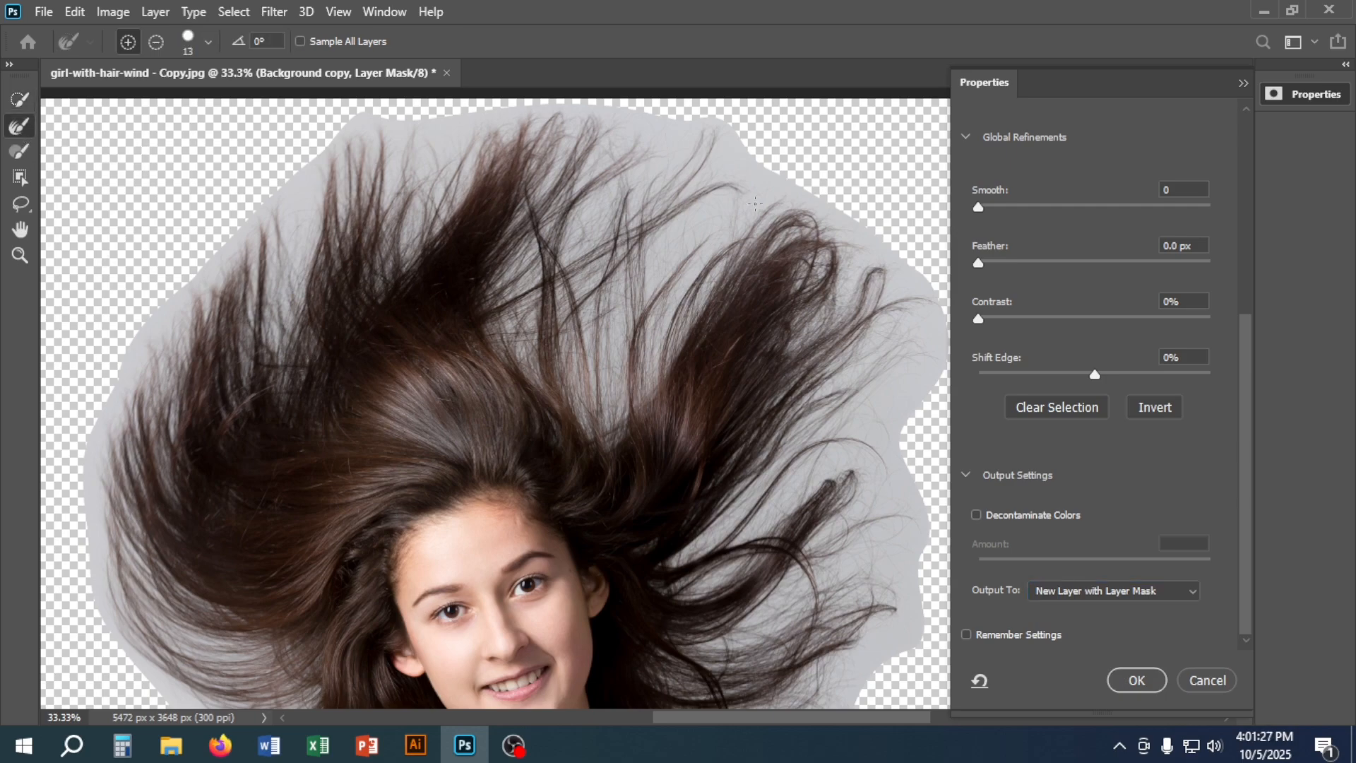
# - Set the Refine Edge Brush size to 150 and brush over the grey gap between the upper hair locks at the image's right
pyautogui.press(']')
pyautogui.press(']')
pyautogui.press(']')
pyautogui.press(']')
pyautogui.press(']')
pyautogui.press(']')
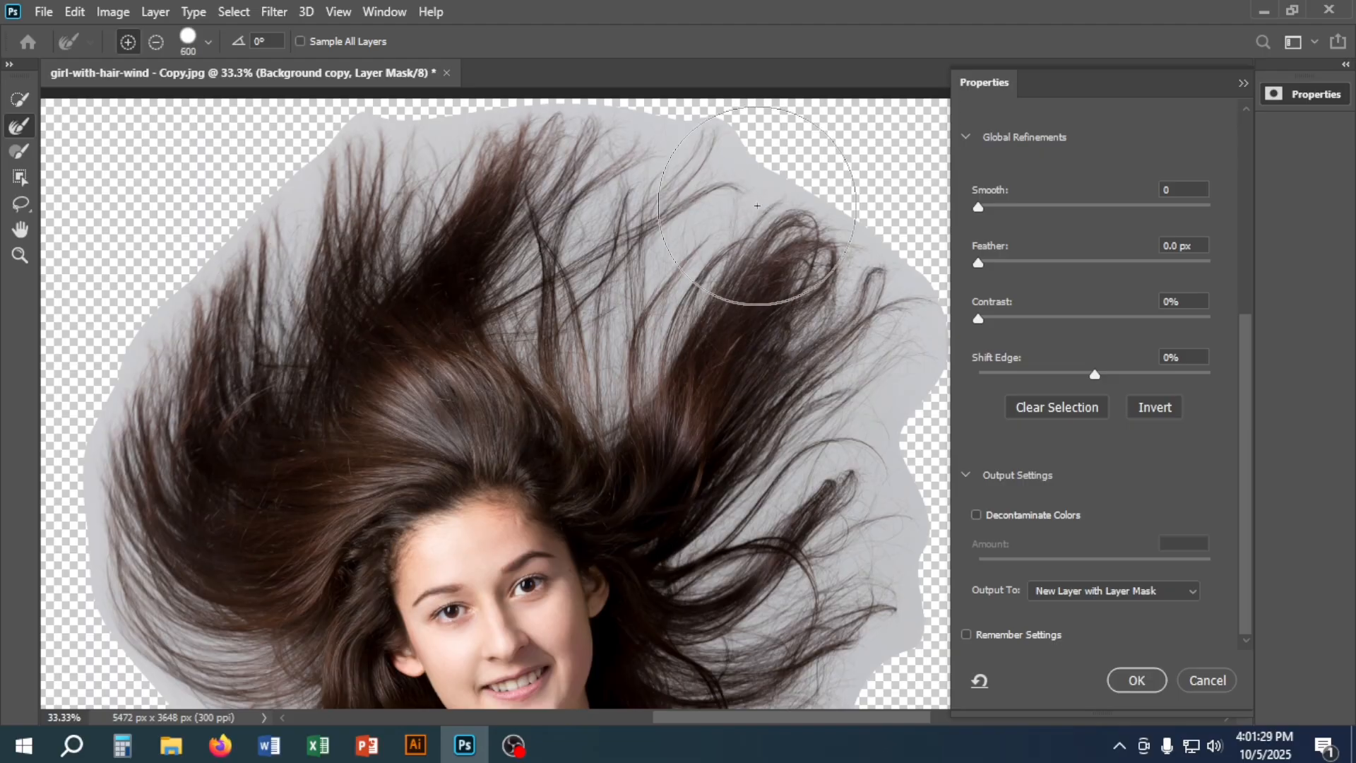
pyautogui.press('[')
pyautogui.press('[')
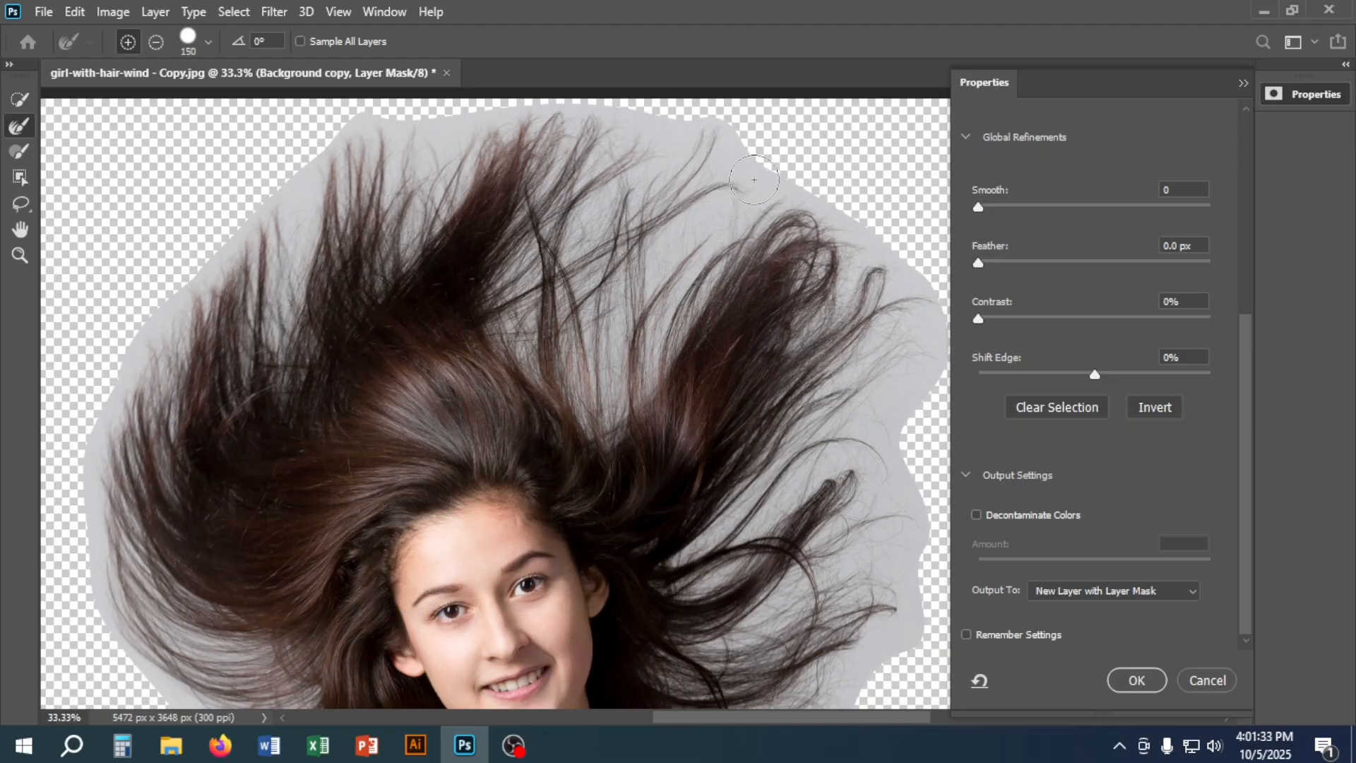
pyautogui.moveTo(760, 179); pyautogui.dragTo(658, 272)
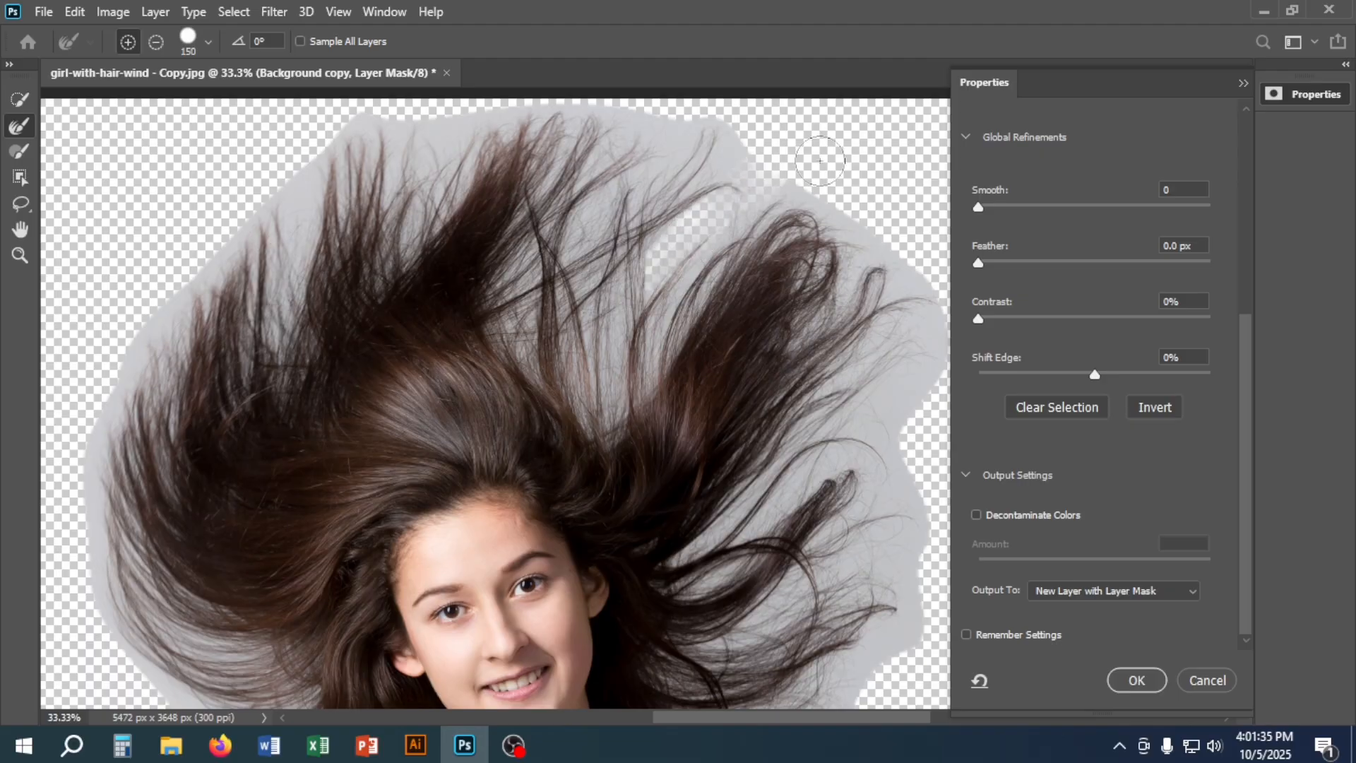
pyautogui.moveTo(817, 161)
pyautogui.mouseDown()
pyautogui.moveTo(642, 301)
pyautogui.moveTo(667, 286)
pyautogui.mouseUp()
pyautogui.moveTo(731, 222)
pyautogui.mouseDown()
pyautogui.moveTo(658, 363)
pyautogui.moveTo(576, 394)
pyautogui.moveTo(559, 321)
pyautogui.moveTo(619, 175)
pyautogui.moveTo(659, 186)
pyautogui.moveTo(575, 333)
pyautogui.moveTo(606, 339)
pyautogui.mouseUp()
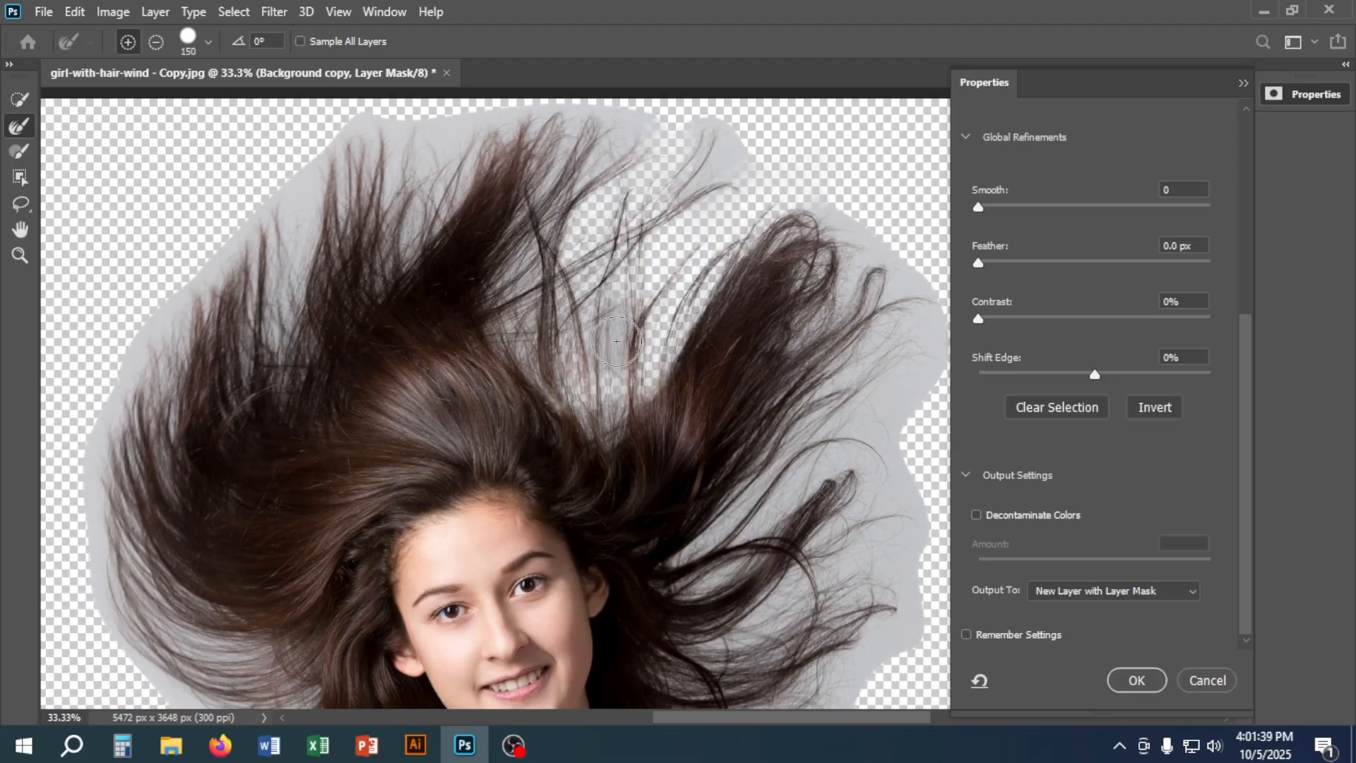
pyautogui.moveTo(685, 270); pyautogui.dragTo(533, 401)
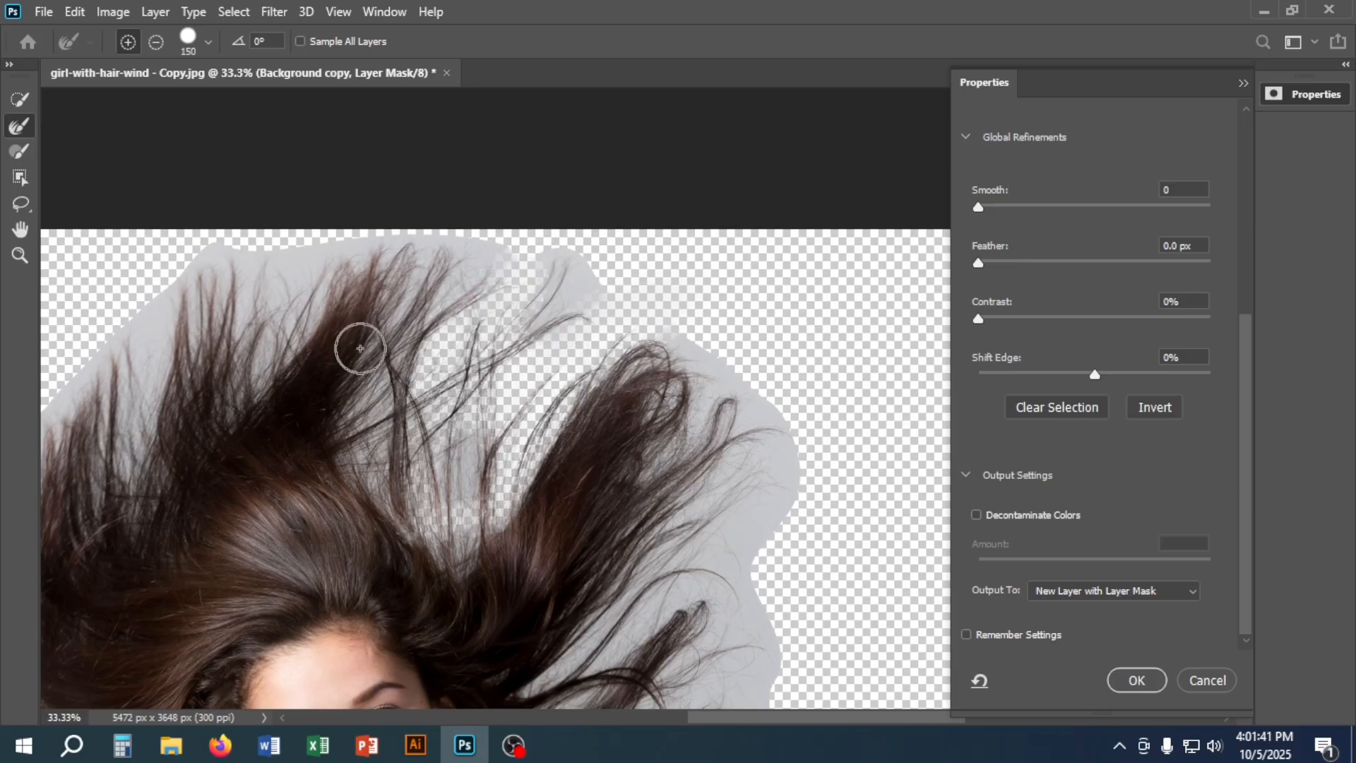
# - Brush away the remaining grey around the hair's outer edges and apply the refinement as a new masked layer
pyautogui.moveTo(358, 272)
pyautogui.mouseDown()
pyautogui.moveTo(489, 243)
pyautogui.moveTo(499, 245)
pyautogui.moveTo(373, 263)
pyautogui.moveTo(569, 305)
pyautogui.moveTo(612, 273)
pyautogui.moveTo(375, 367)
pyautogui.moveTo(415, 298)
pyautogui.moveTo(405, 424)
pyautogui.moveTo(450, 489)
pyautogui.moveTo(495, 383)
pyautogui.moveTo(484, 499)
pyautogui.mouseUp()
pyautogui.moveTo(569, 321); pyautogui.dragTo(574, 161)
pyautogui.moveTo(664, 183)
pyautogui.mouseDown()
pyautogui.moveTo(760, 353)
pyautogui.moveTo(702, 502)
pyautogui.moveTo(687, 304)
pyautogui.moveTo(763, 460)
pyautogui.moveTo(622, 537)
pyautogui.moveTo(706, 635)
pyautogui.mouseUp()
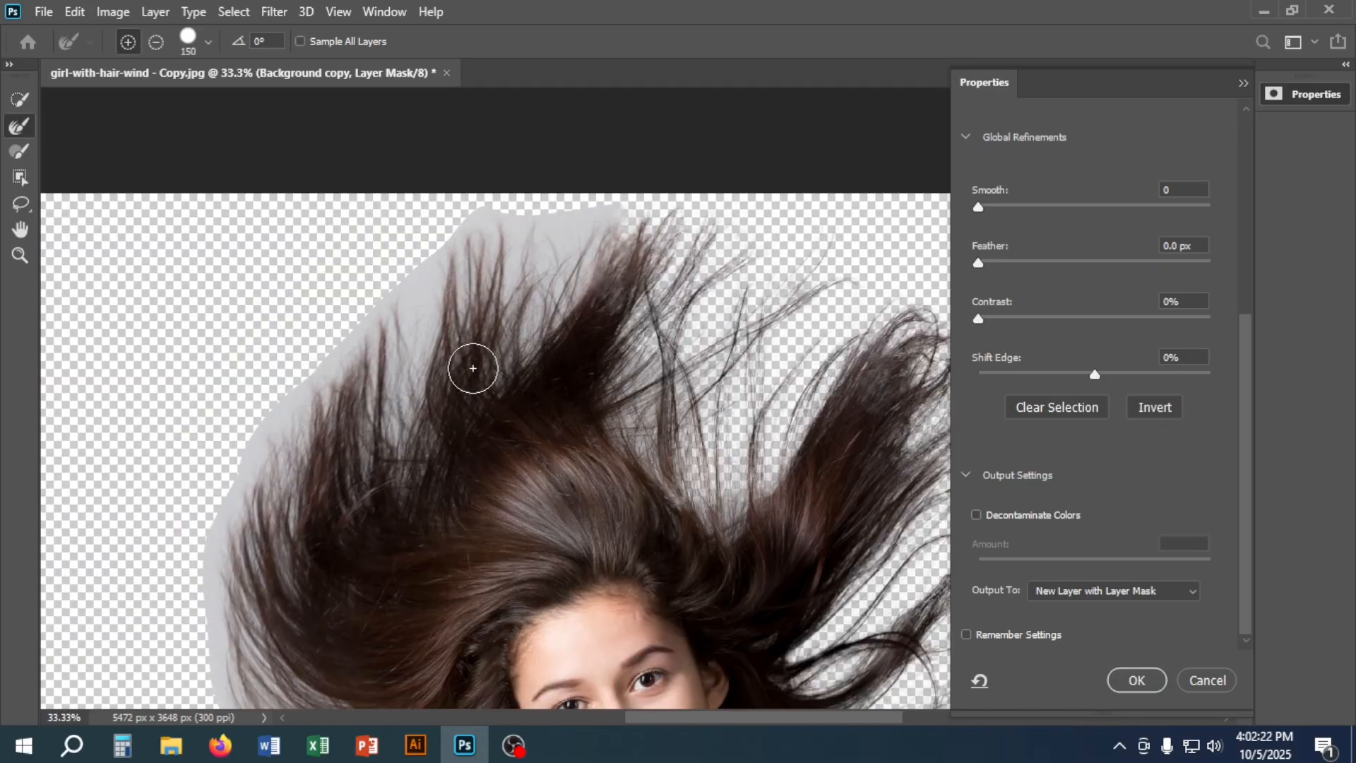
pyautogui.moveTo(472, 368)
pyautogui.mouseDown()
pyautogui.moveTo(332, 395)
pyautogui.moveTo(382, 566)
pyautogui.mouseUp()
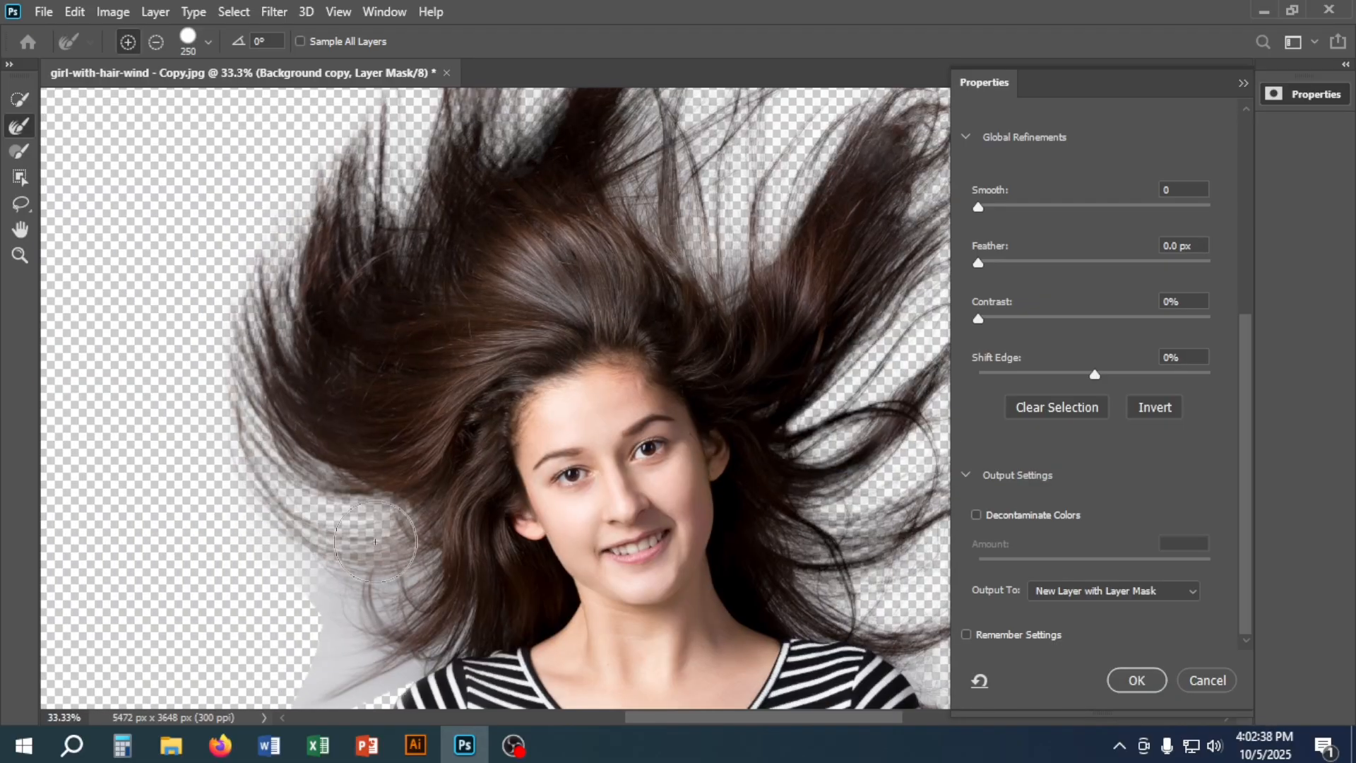
pyautogui.moveTo(339, 579)
pyautogui.mouseDown()
pyautogui.moveTo(409, 424)
pyautogui.moveTo(424, 484)
pyautogui.mouseUp()
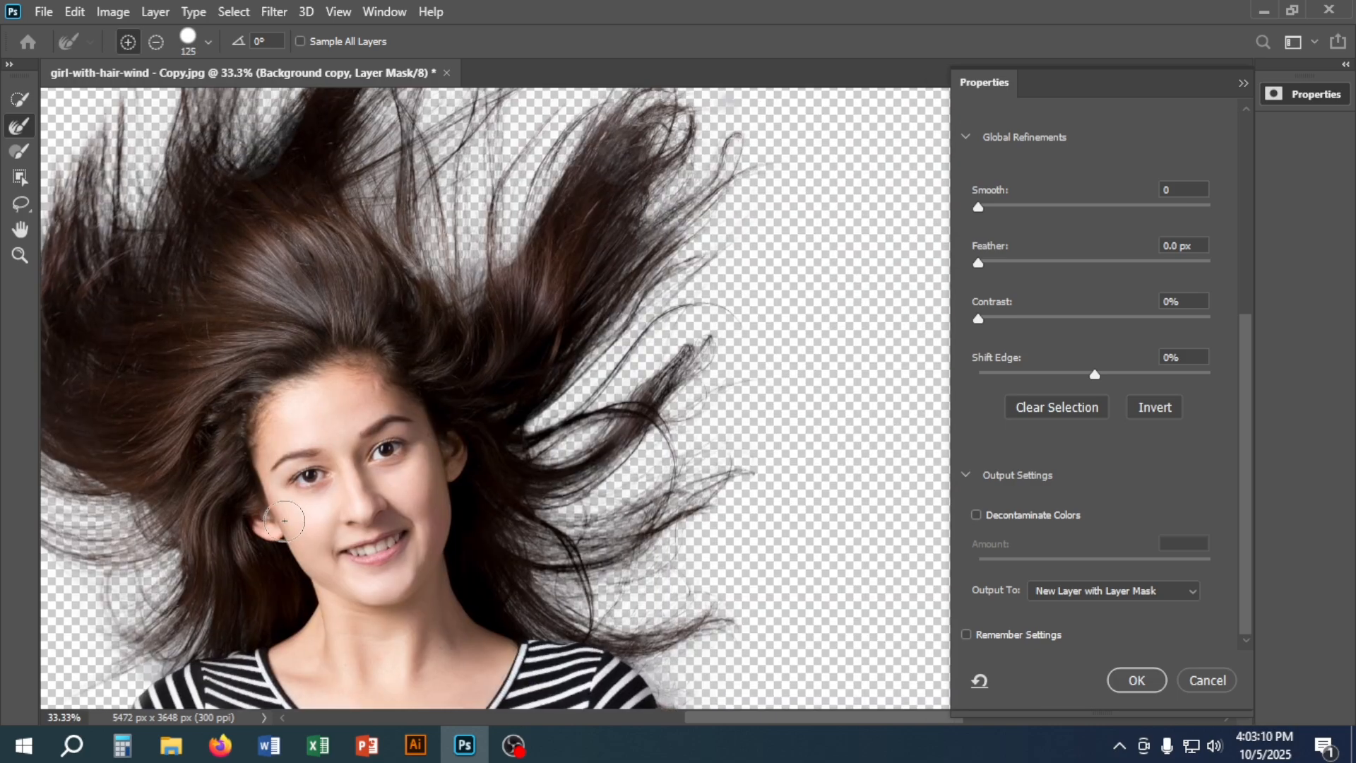
pyautogui.press('Return')
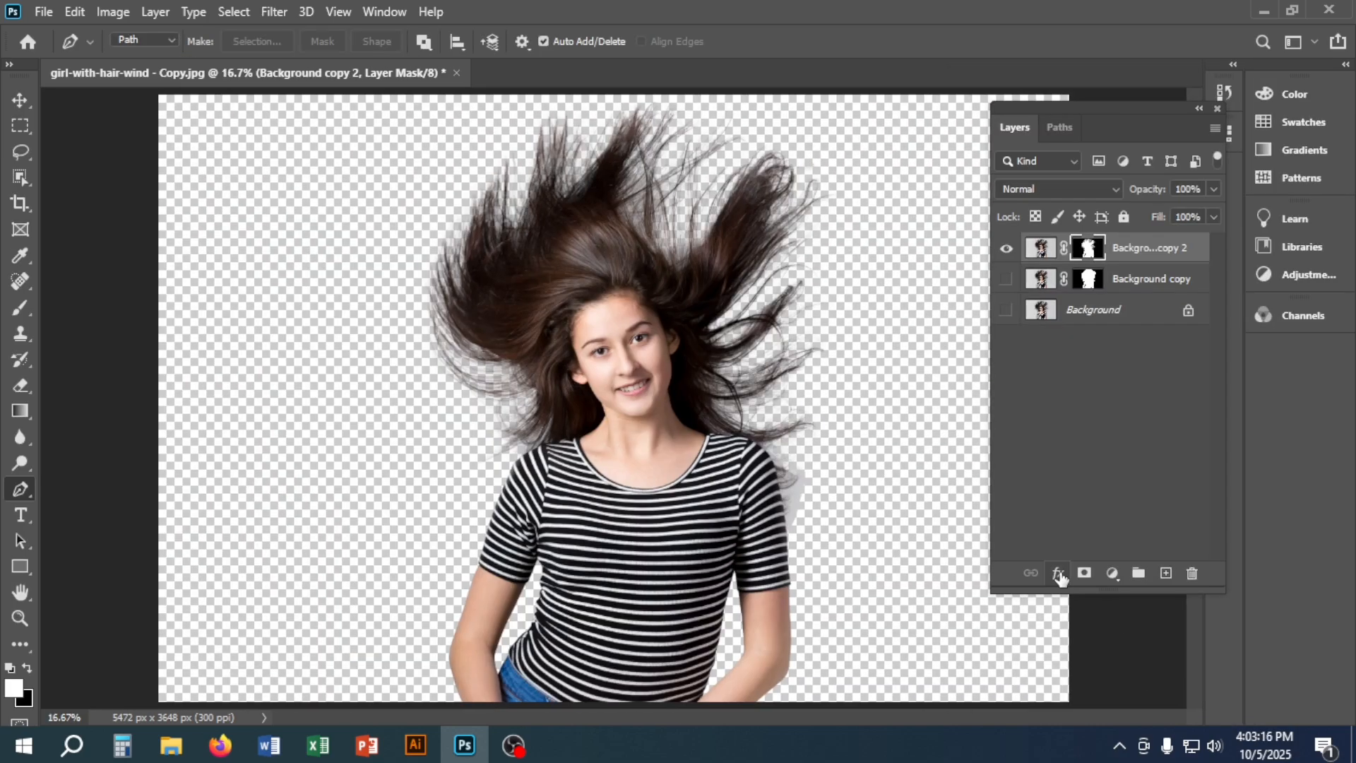
# - Add a new layer above the masked cutout and choose a golden yellow foreground color
pyautogui.click(1164, 575)
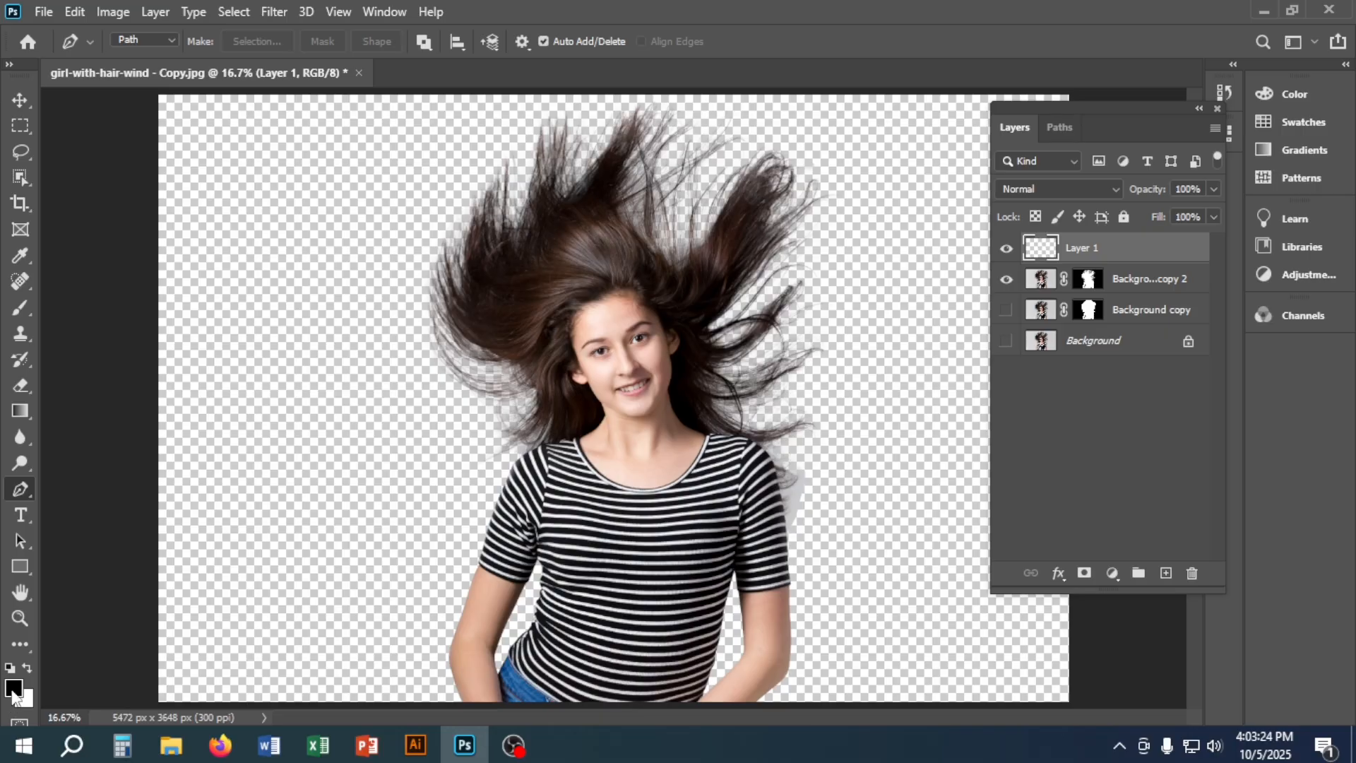
pyautogui.click(14, 689)
pyautogui.click(693, 350)
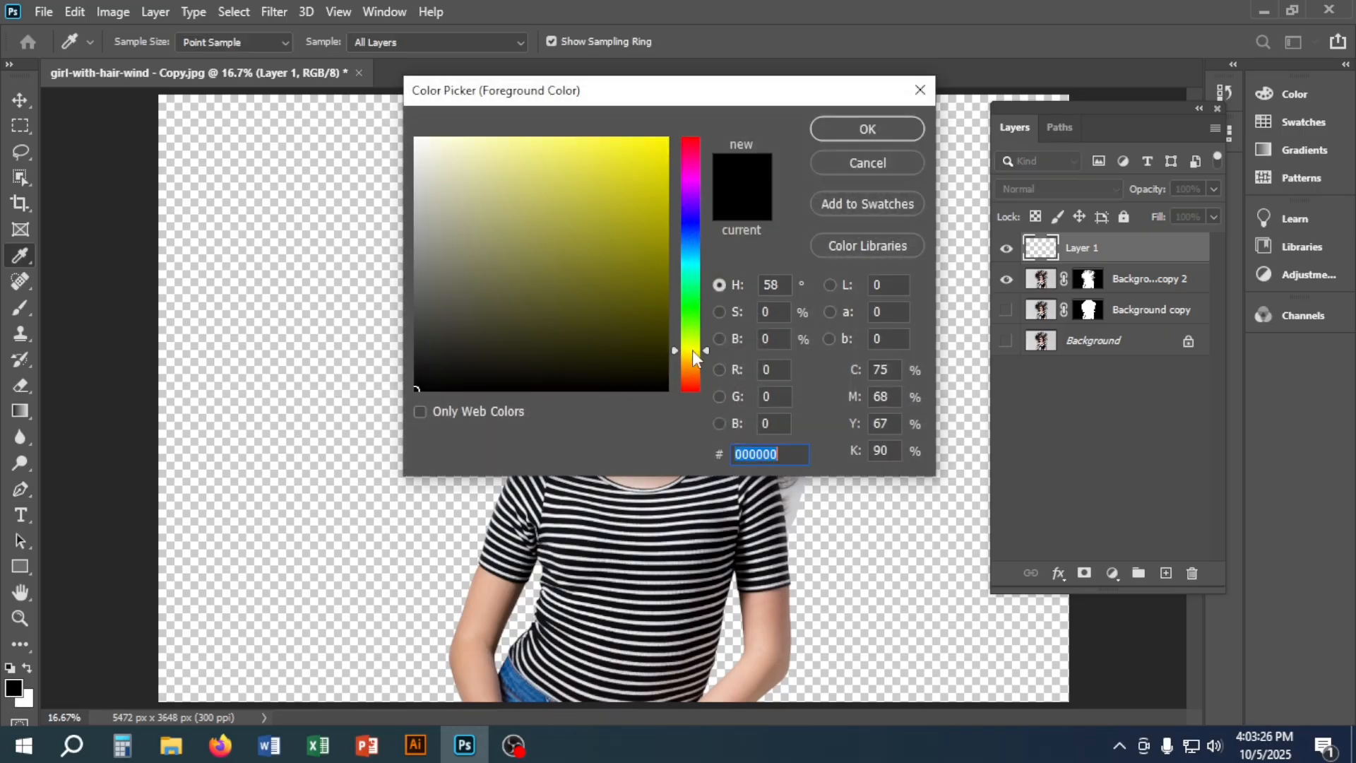
pyautogui.click(638, 159)
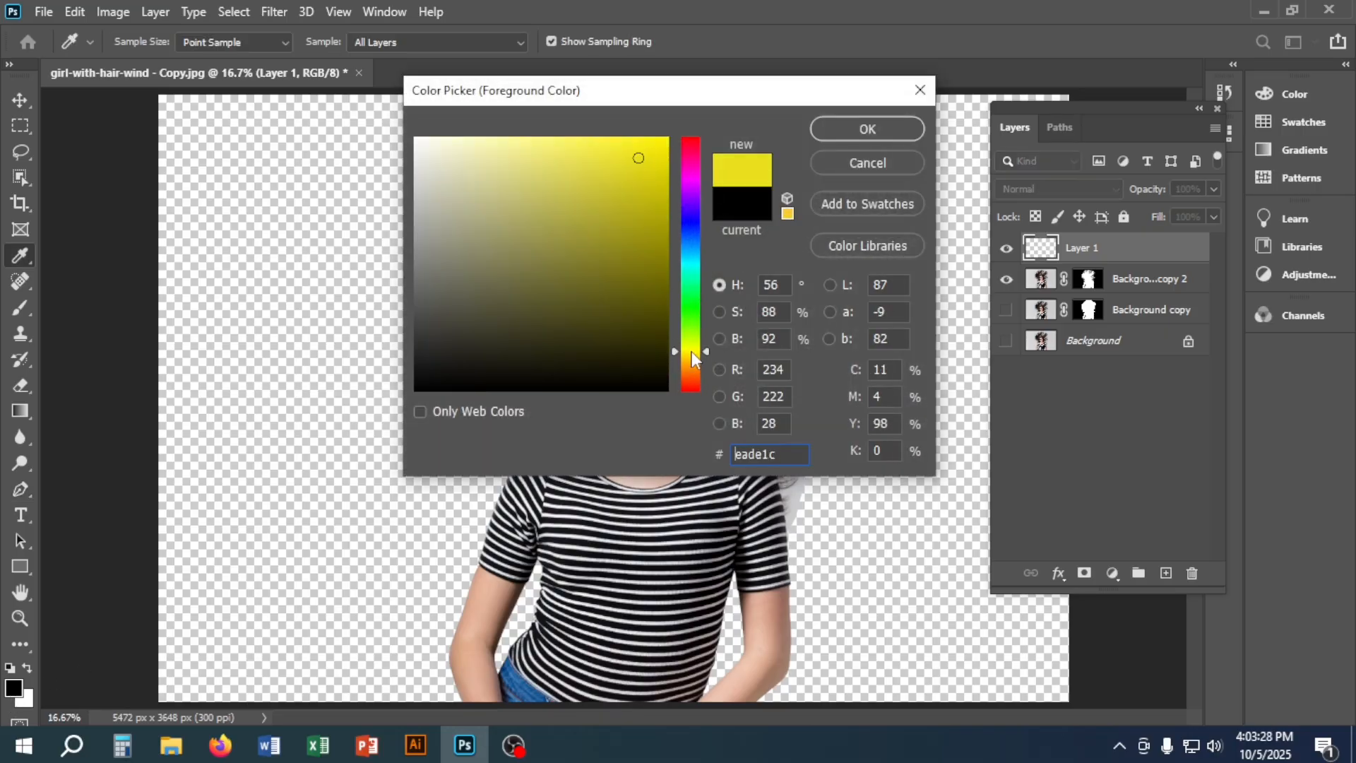
pyautogui.moveTo(692, 350); pyautogui.dragTo(690, 357)
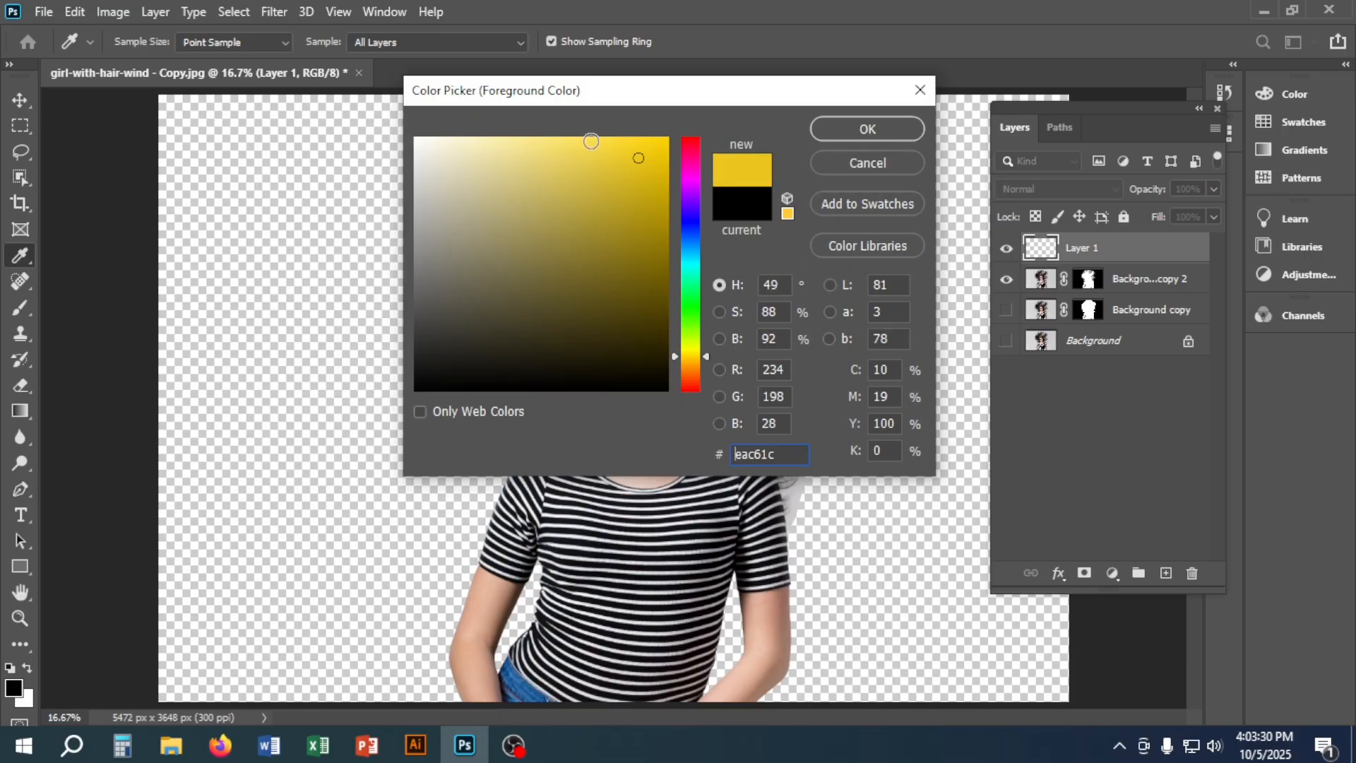
pyautogui.click(603, 145)
pyautogui.click(868, 129)
# - Fill the whole canvas of Layer 1 with the yellow and place the layer directly below Background copy 2
pyautogui.press('p')
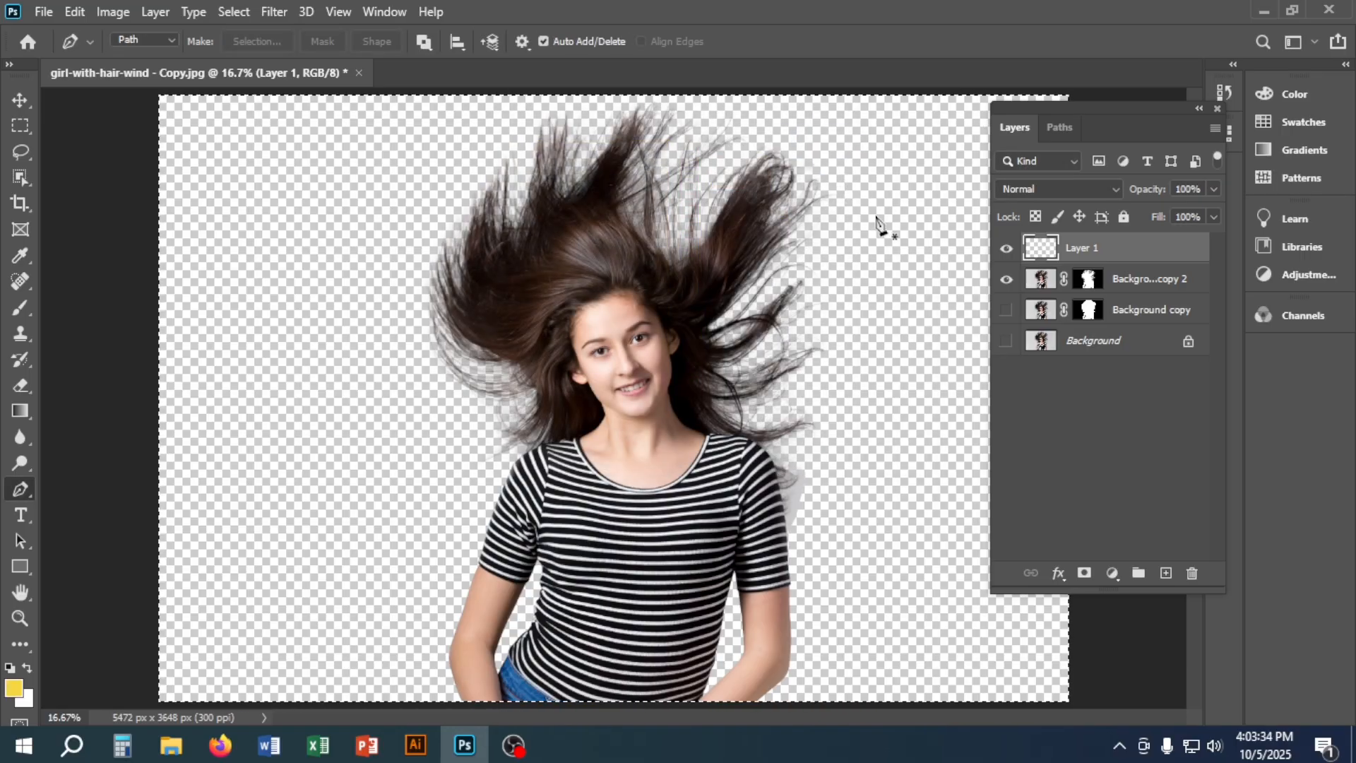
pyautogui.hotkey('alt', 'BackSpace')
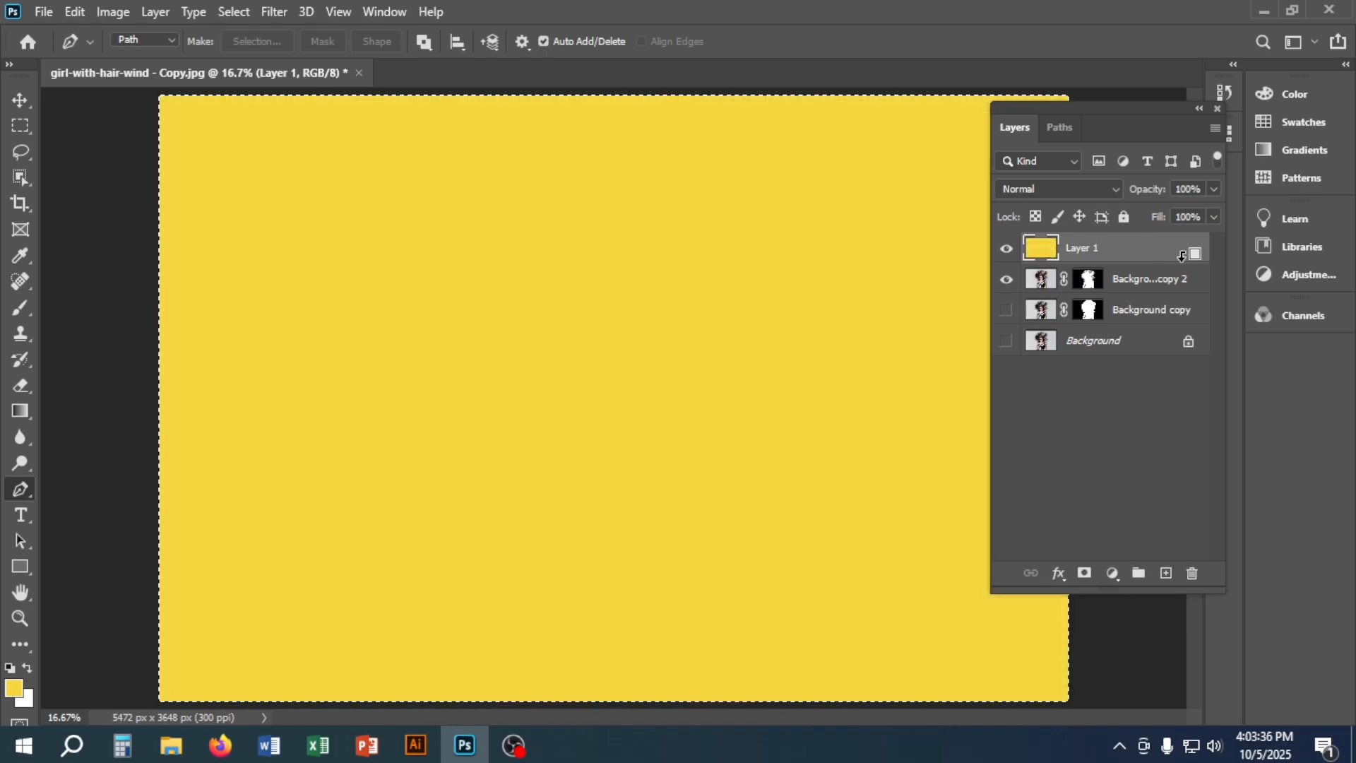
pyautogui.hotkey('ctrl', 'd')
pyautogui.moveTo(1112, 251); pyautogui.dragTo(1123, 305)
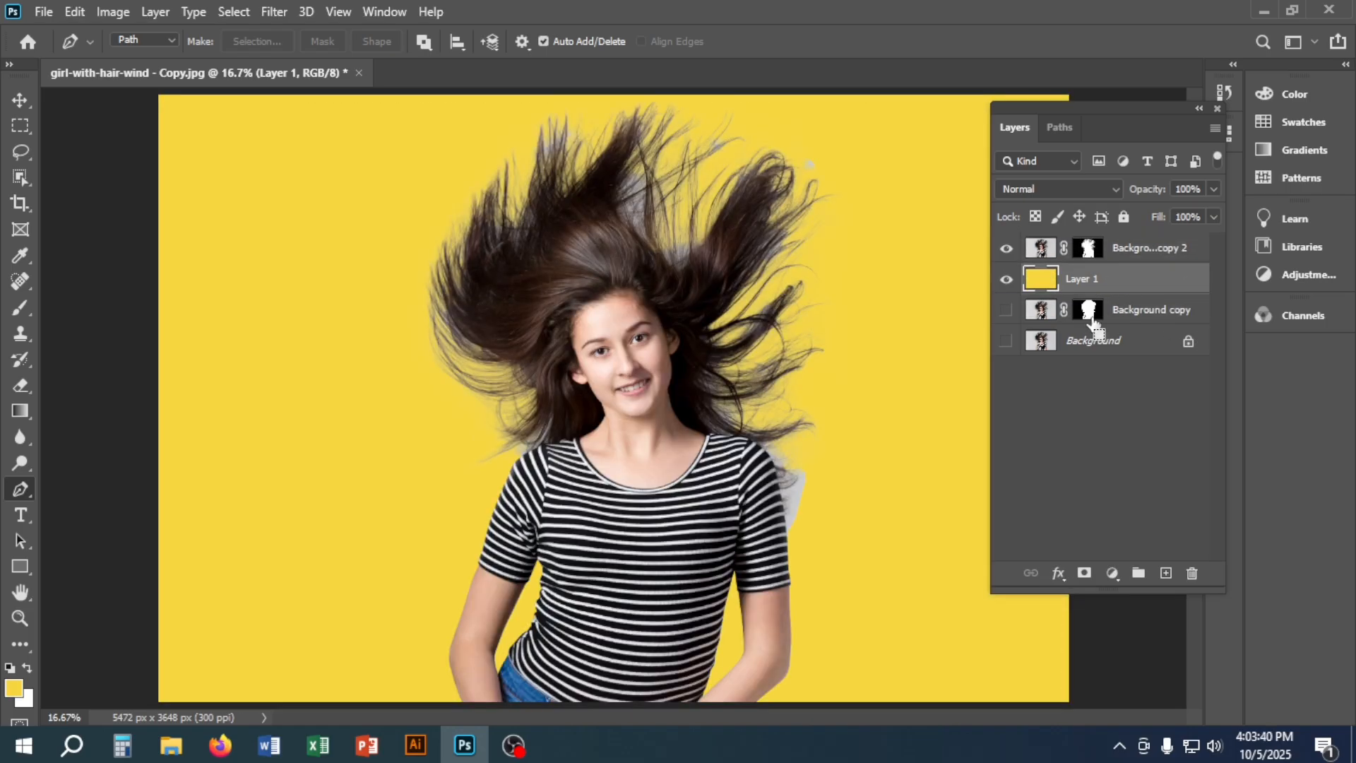
pyautogui.hotkey('ctrl', '+')
pyautogui.hotkey('ctrl', '+')
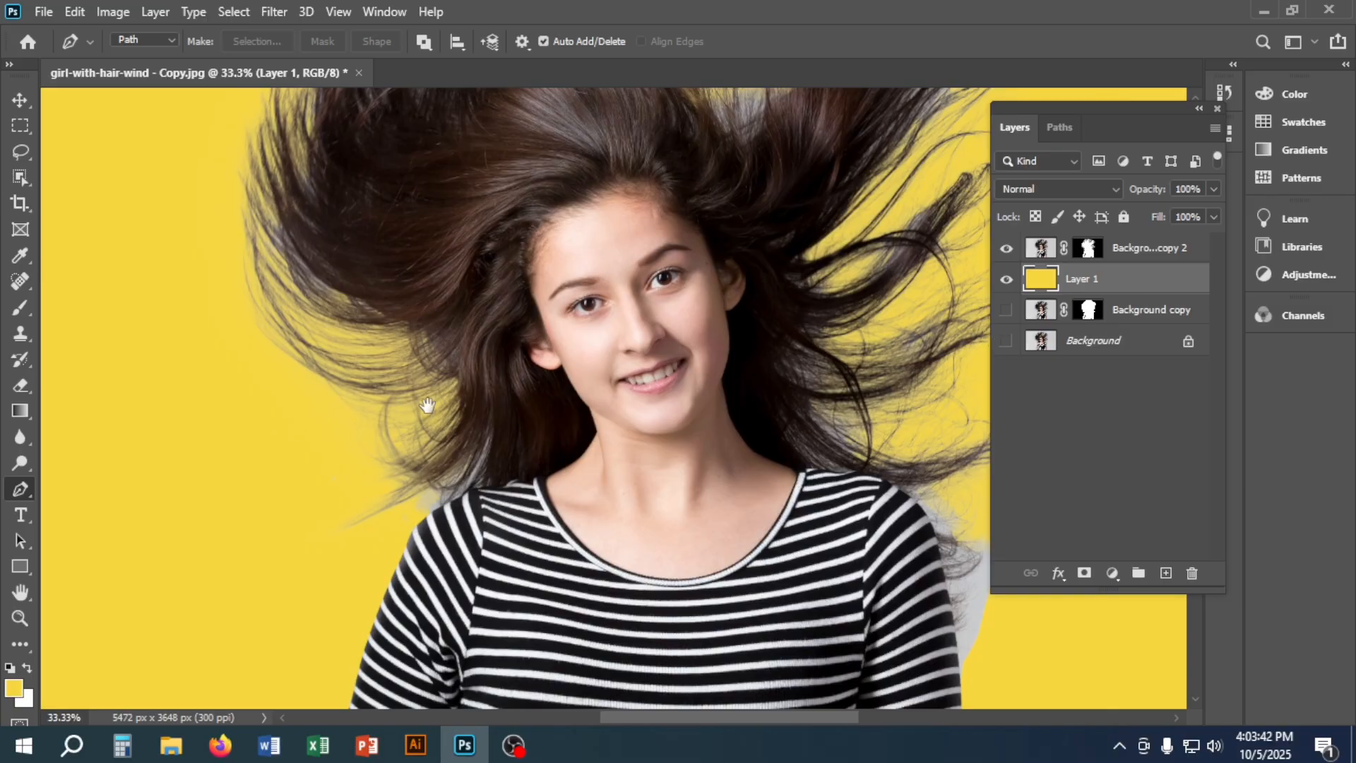
pyautogui.moveTo(428, 404); pyautogui.dragTo(214, 292)
pyautogui.hotkey('ctrl', '+')
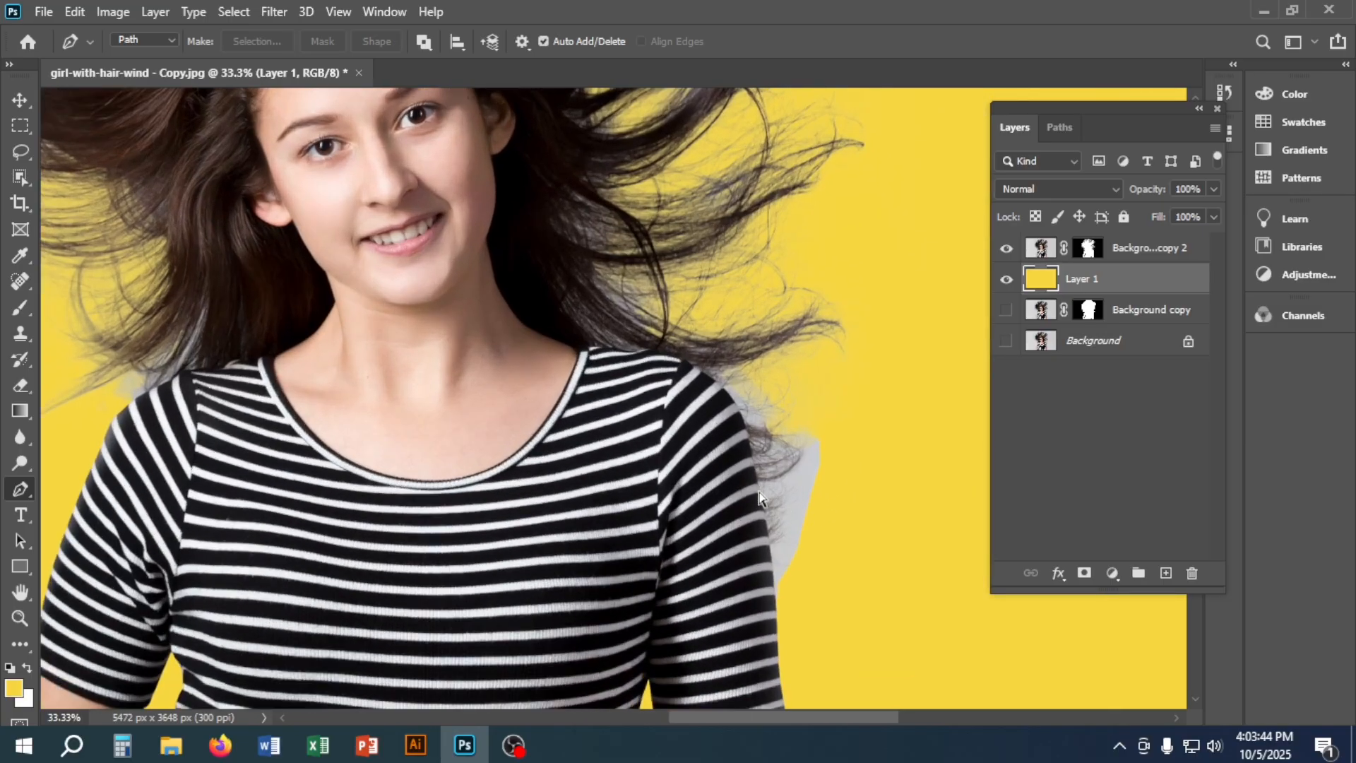
pyautogui.moveTo(825, 523); pyautogui.dragTo(724, 446)
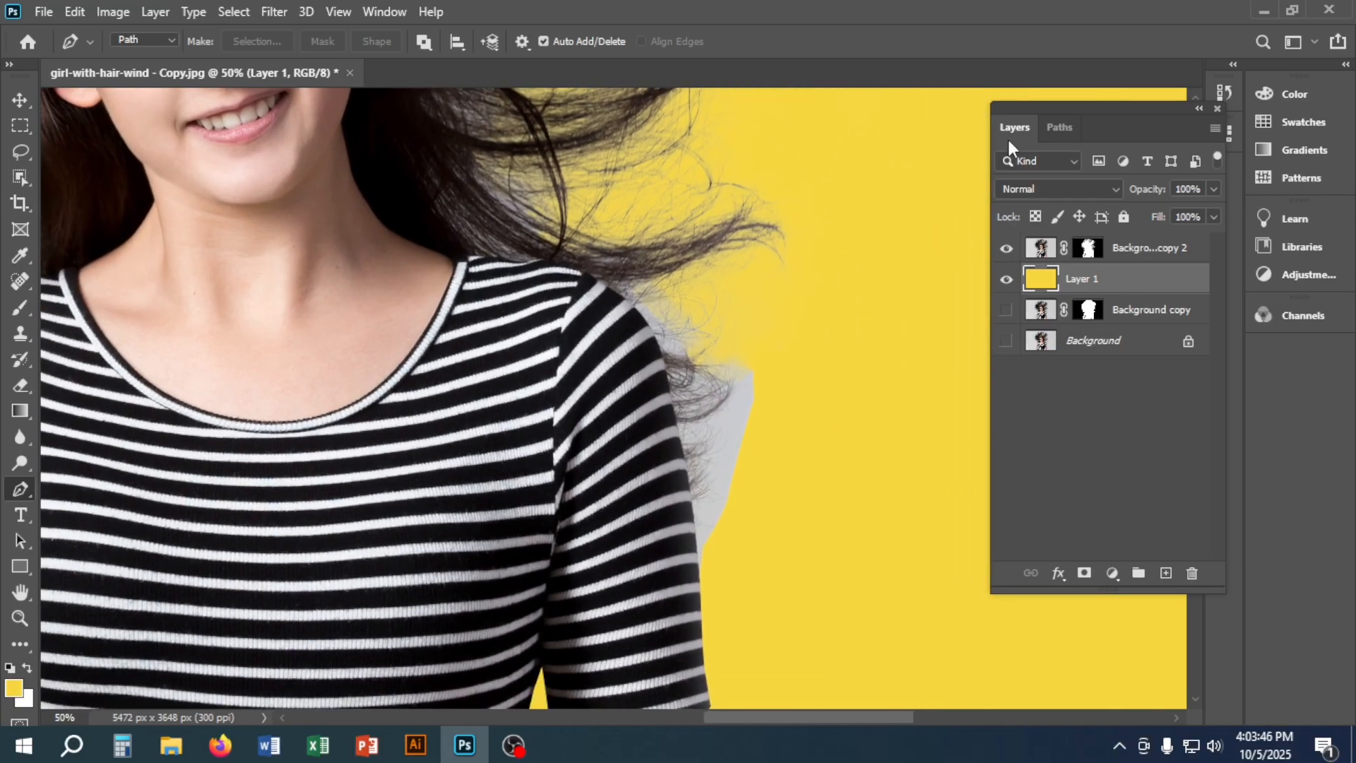
pyautogui.click(1088, 247)
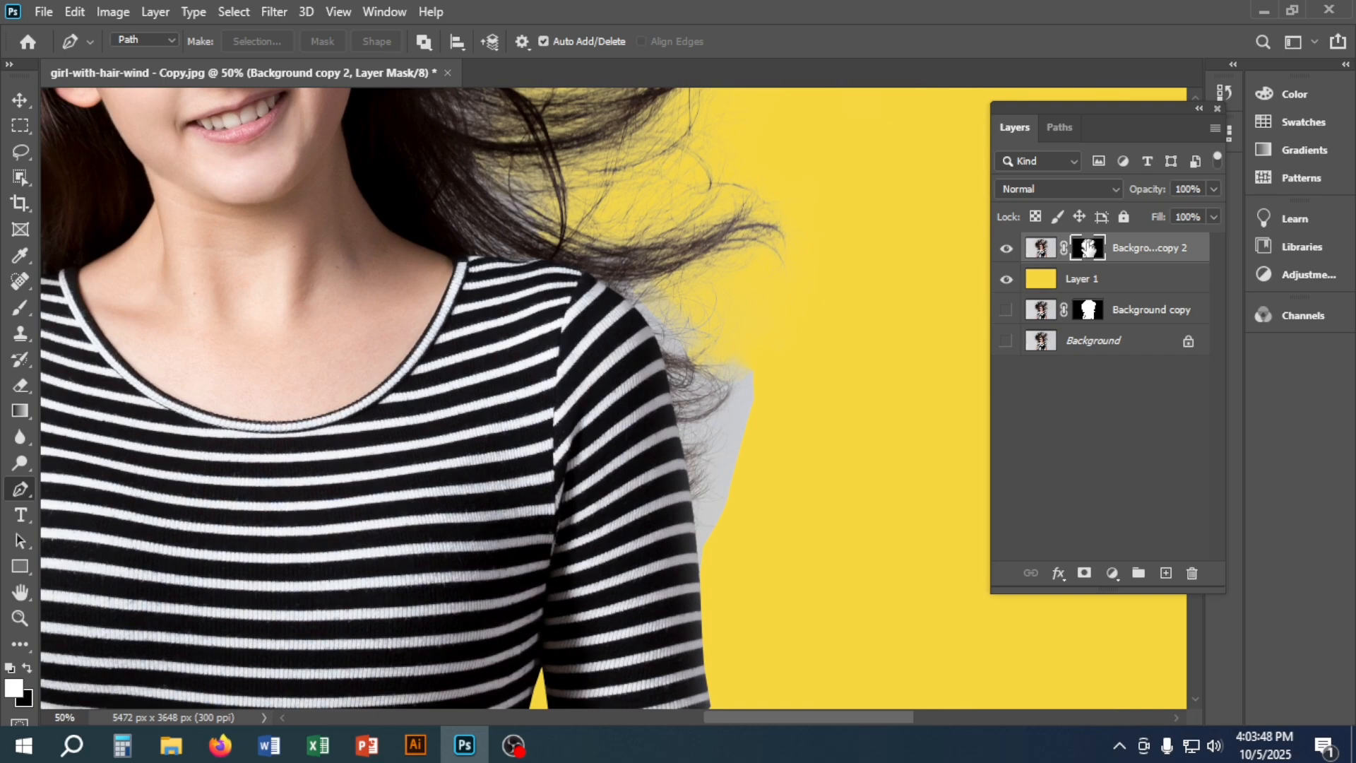
pyautogui.doubleClick(1088, 247)
pyautogui.click(1205, 680)
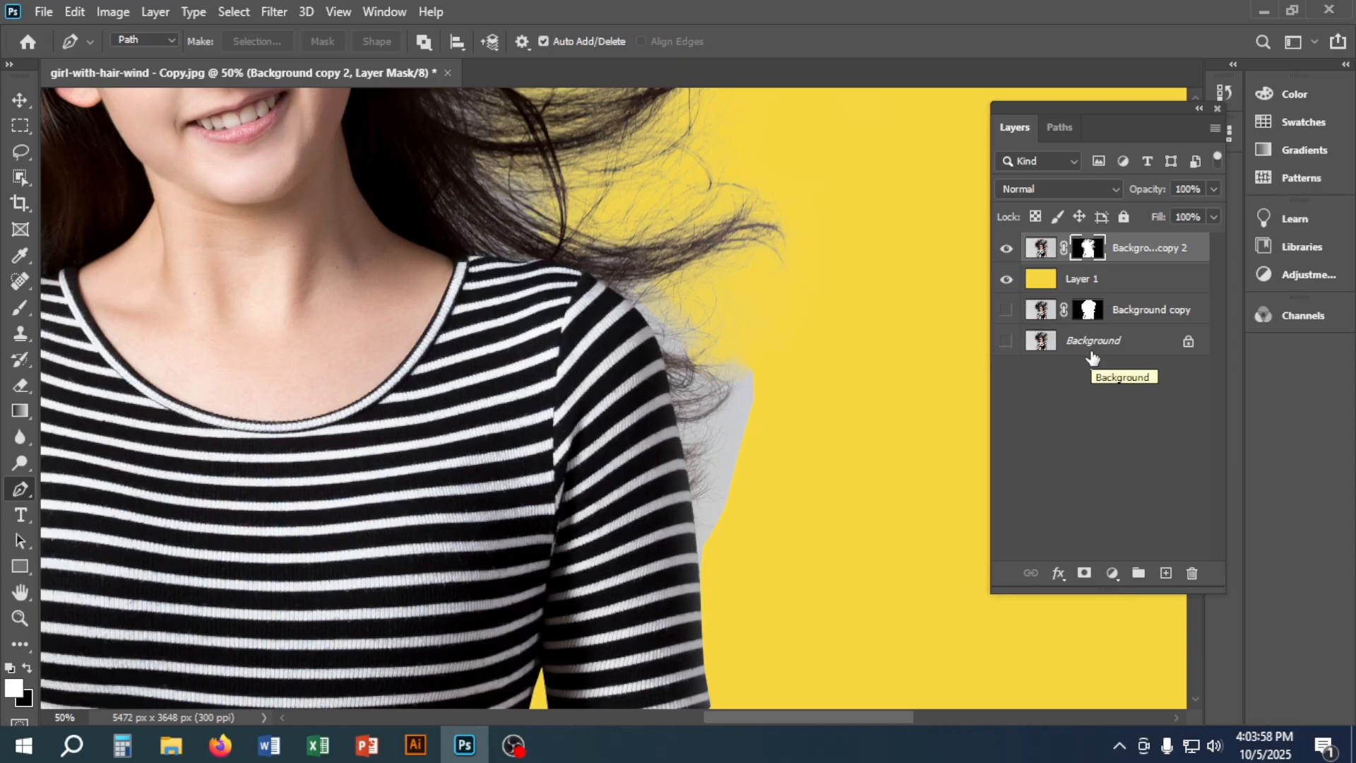
# - Open the Background copy 2 mask in Select and Mask and refine away the grey patch beside the woman's shoulder
pyautogui.click(20, 177)
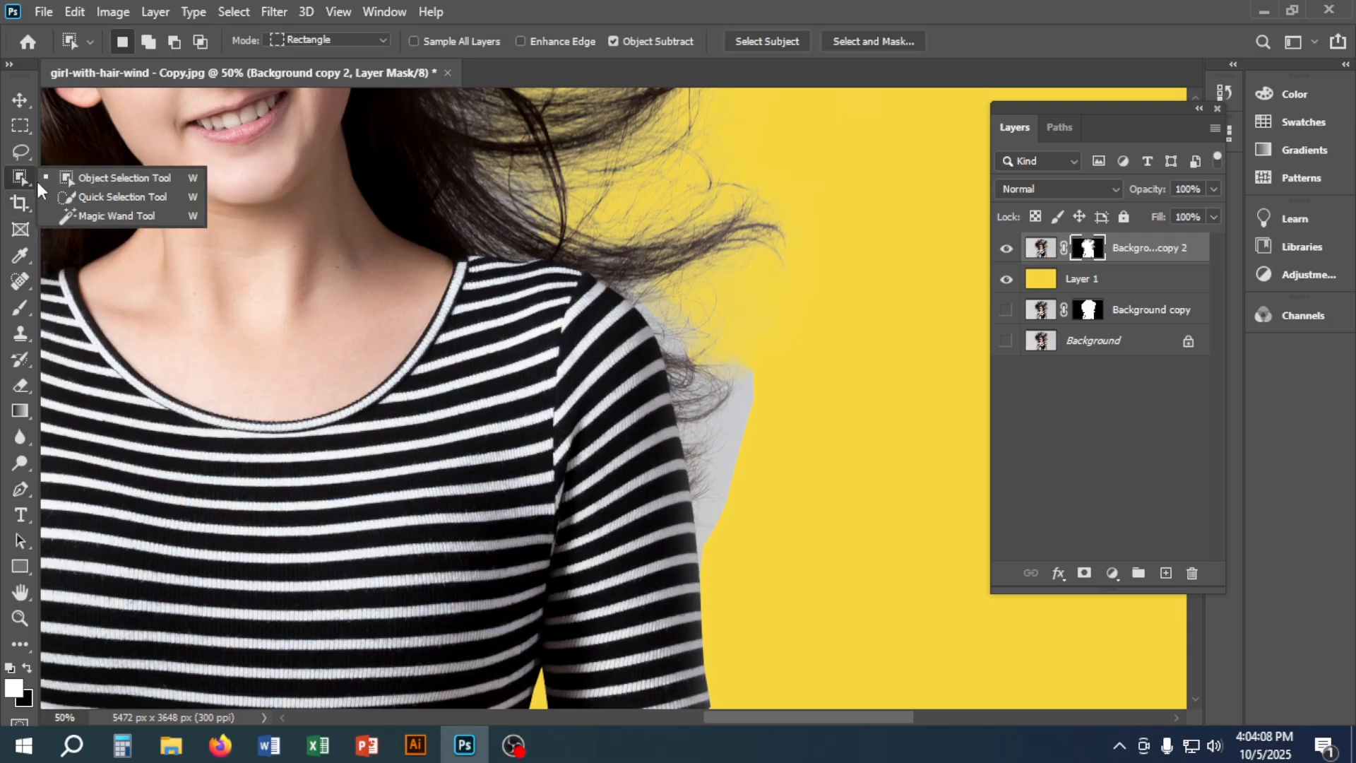
pyautogui.click(39, 182)
pyautogui.doubleClick(1093, 248)
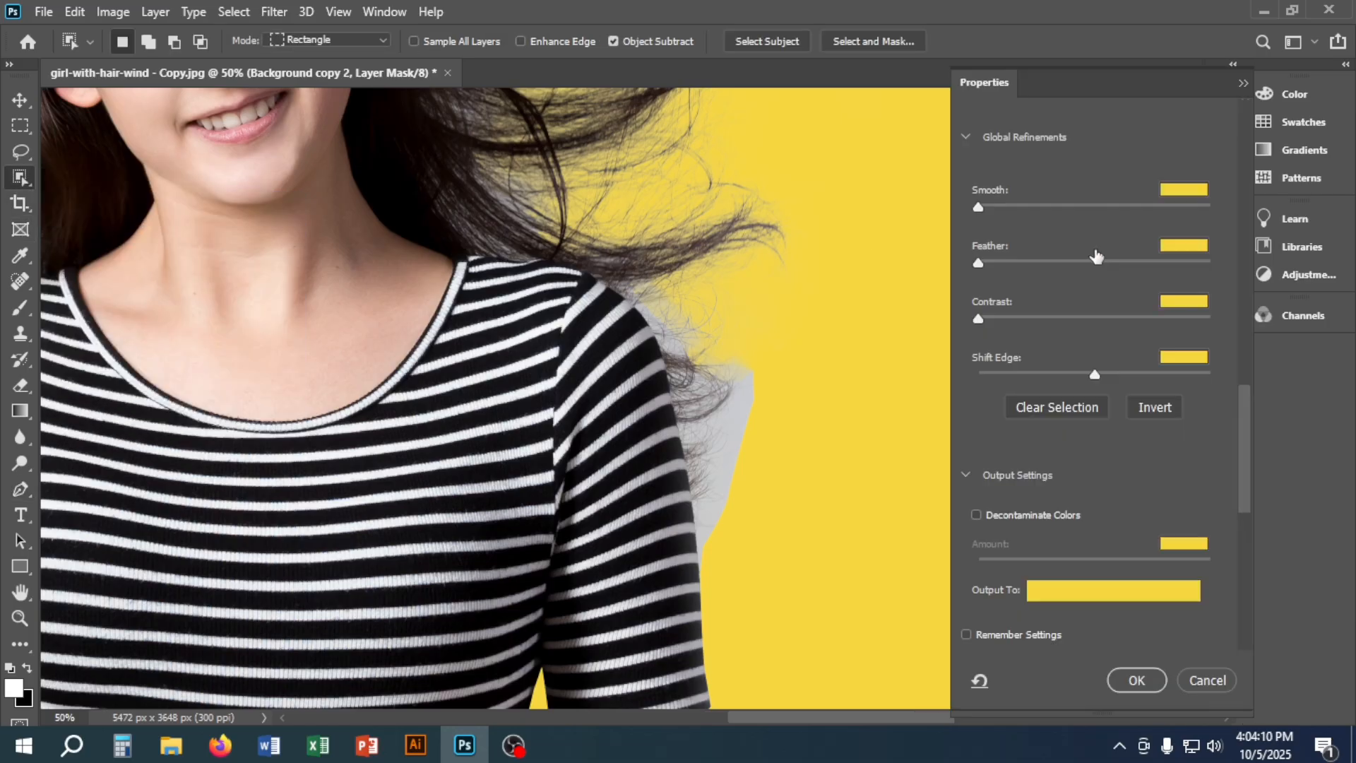
pyautogui.scroll(1, 786, 423)
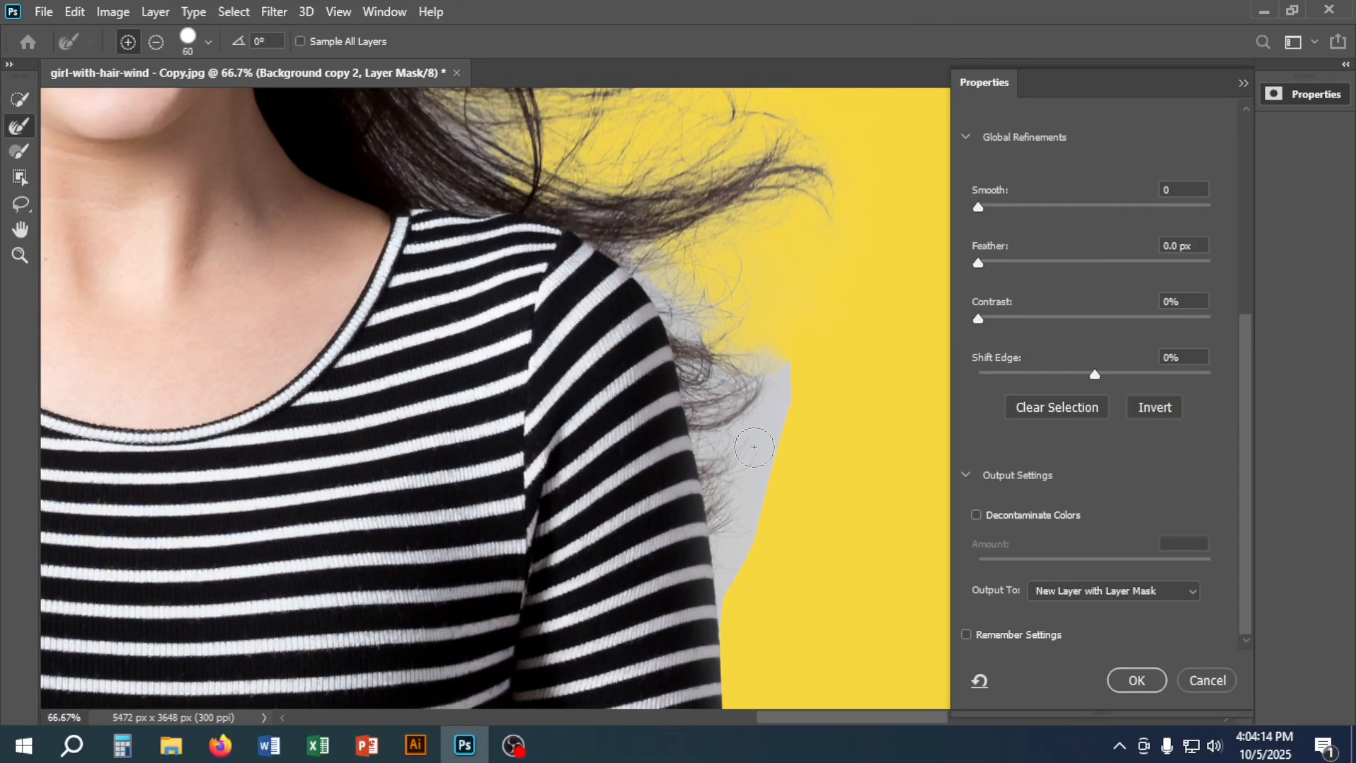
pyautogui.moveTo(754, 447)
pyautogui.mouseDown()
pyautogui.moveTo(737, 579)
pyautogui.moveTo(714, 435)
pyautogui.mouseUp()
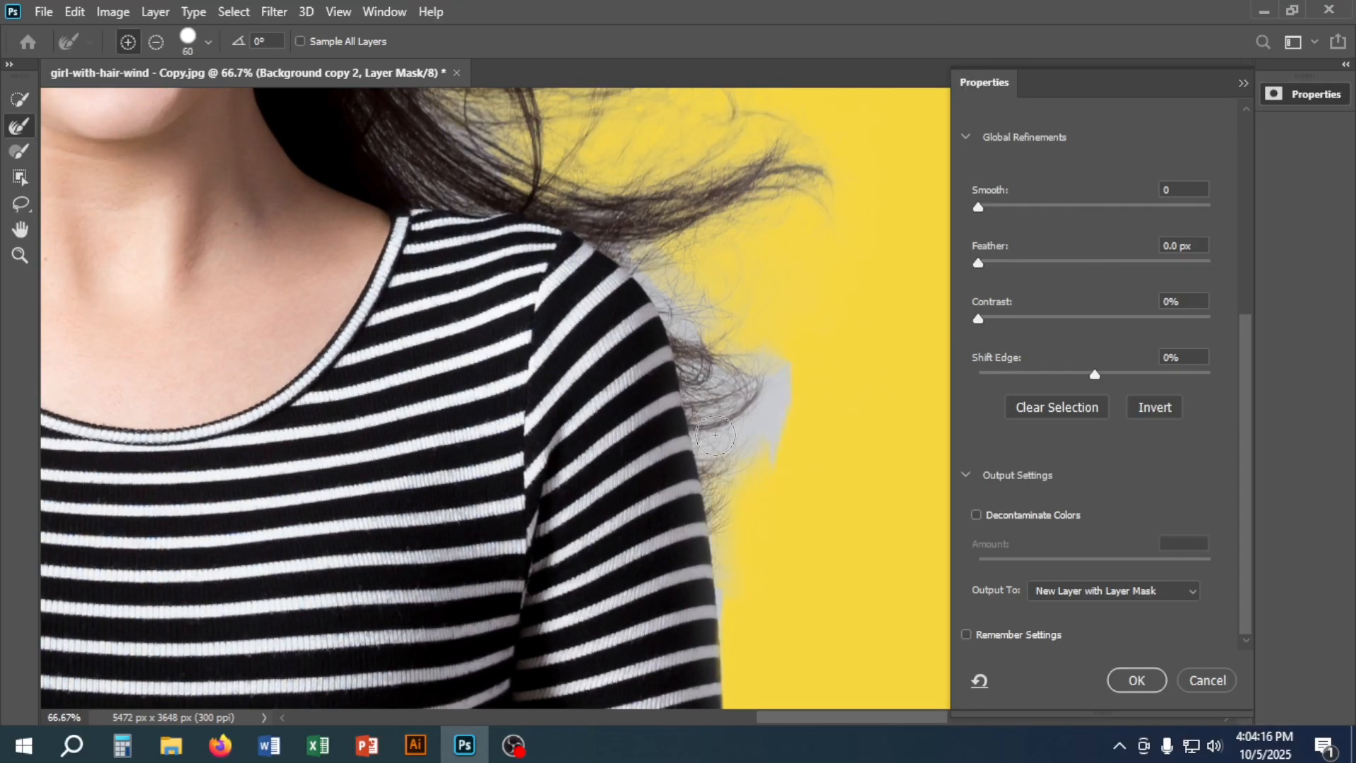
pyautogui.moveTo(772, 386)
pyautogui.mouseDown()
pyautogui.moveTo(775, 470)
pyautogui.moveTo(741, 406)
pyautogui.moveTo(772, 371)
pyautogui.moveTo(748, 371)
pyautogui.moveTo(680, 311)
pyautogui.moveTo(616, 219)
pyautogui.moveTo(719, 341)
pyautogui.moveTo(743, 443)
pyautogui.moveTo(723, 351)
pyautogui.moveTo(722, 416)
pyautogui.moveTo(703, 359)
pyautogui.moveTo(710, 448)
pyautogui.moveTo(746, 593)
pyautogui.mouseUp()
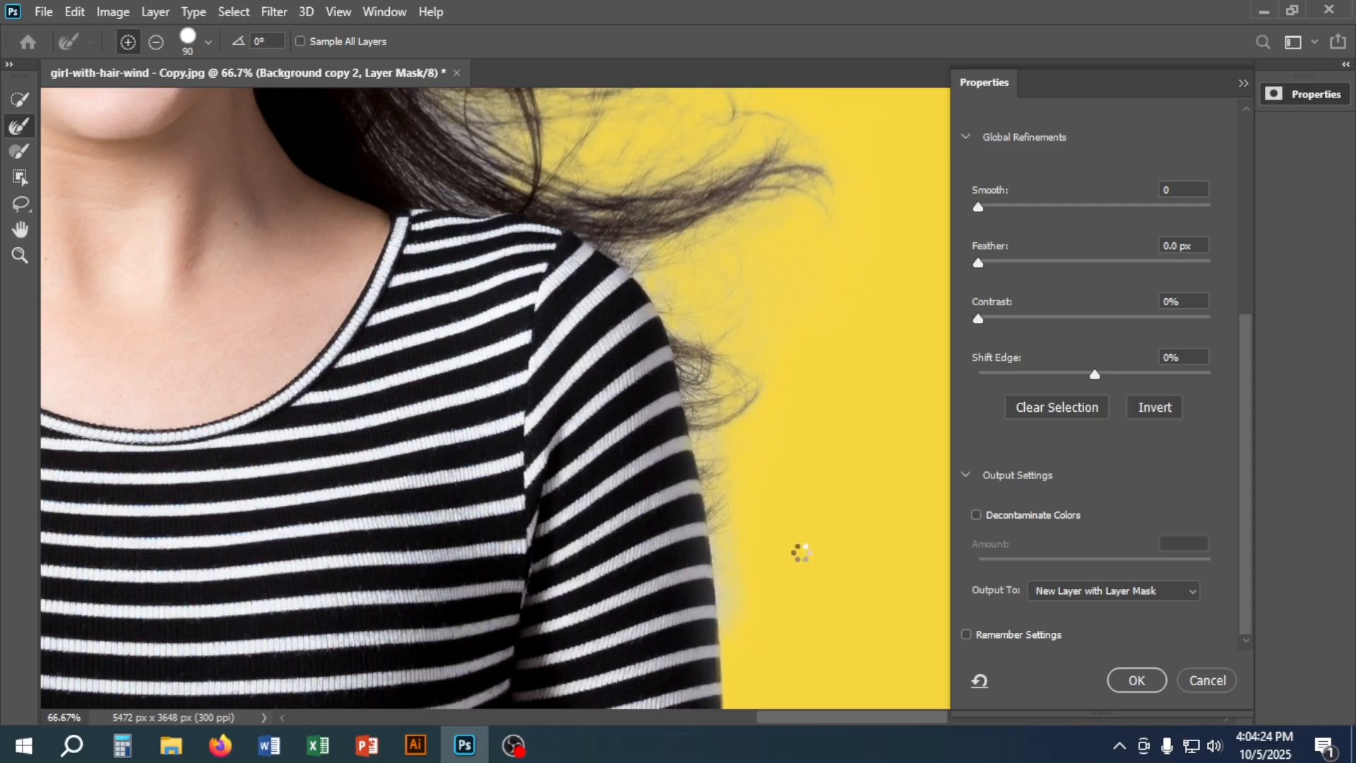
# - Brush with Refine Edge over the loose hair strands above the shoulder, beside the face, to clear the grey fringe
pyautogui.moveTo(796, 286); pyautogui.dragTo(745, 587)
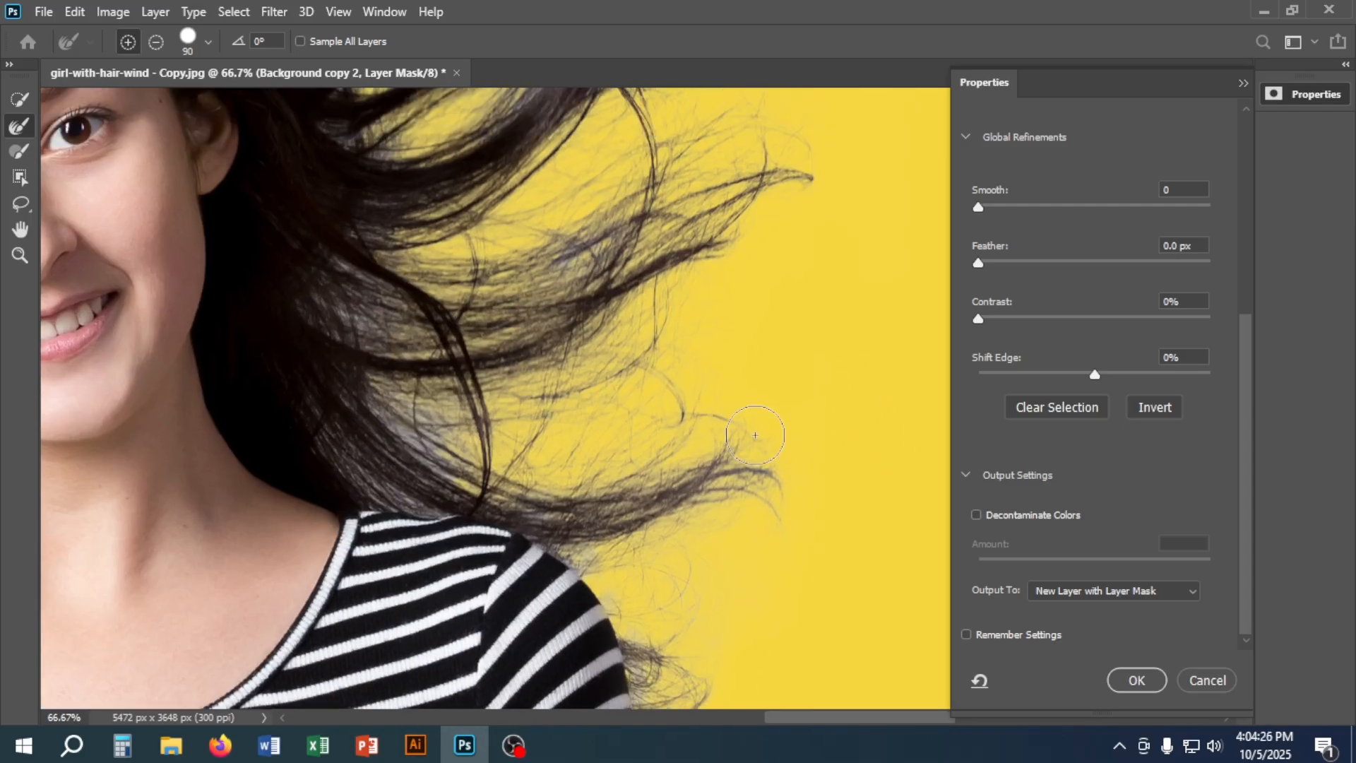
pyautogui.moveTo(473, 438)
pyautogui.mouseDown()
pyautogui.moveTo(404, 424)
pyautogui.moveTo(444, 440)
pyautogui.mouseUp()
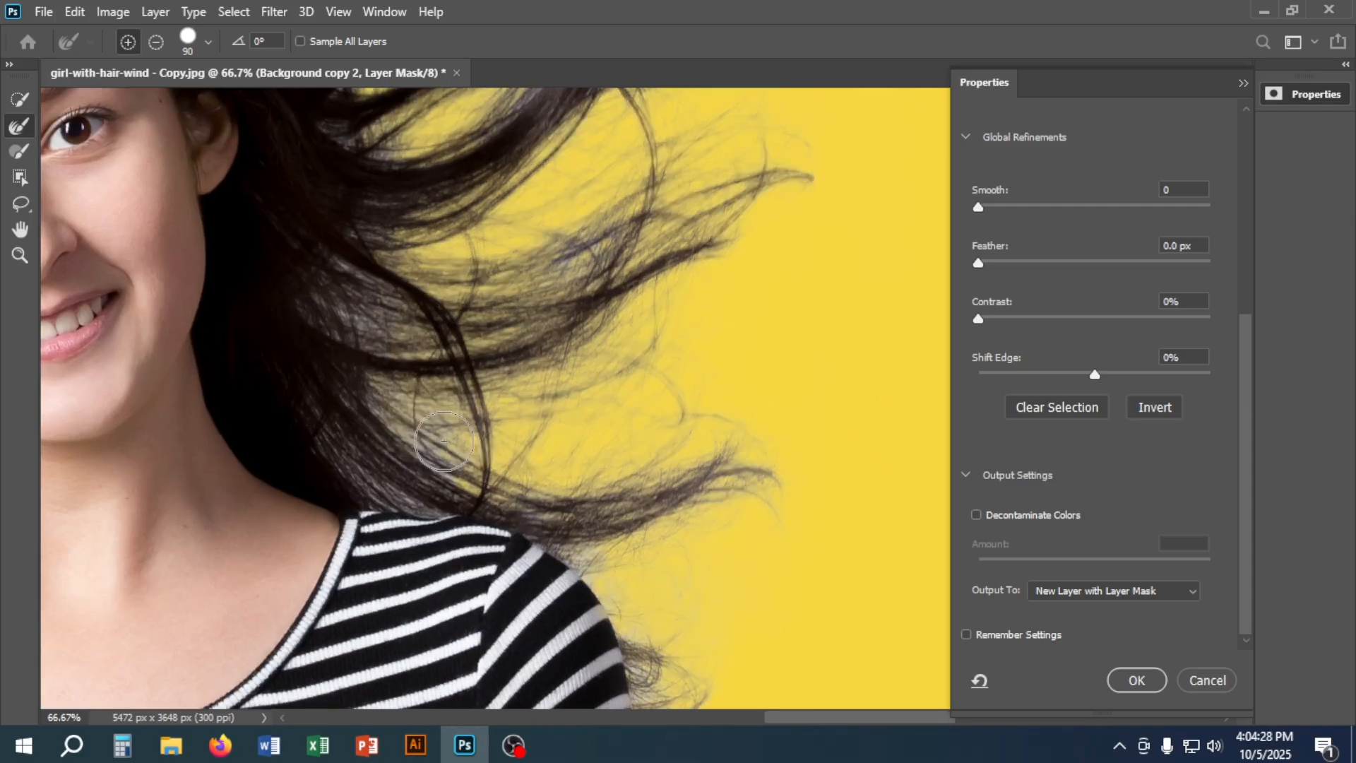
pyautogui.moveTo(527, 299); pyautogui.dragTo(635, 588)
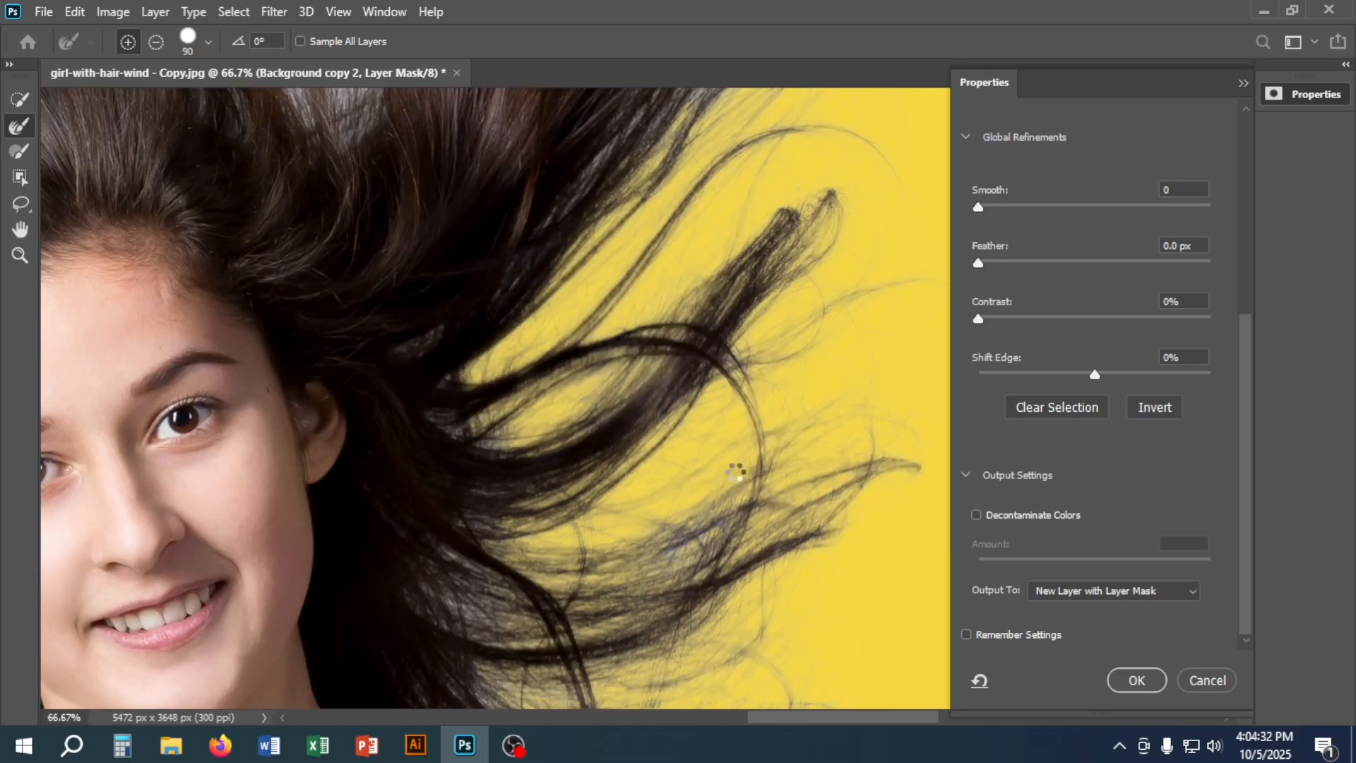
pyautogui.moveTo(702, 530); pyautogui.dragTo(601, 450)
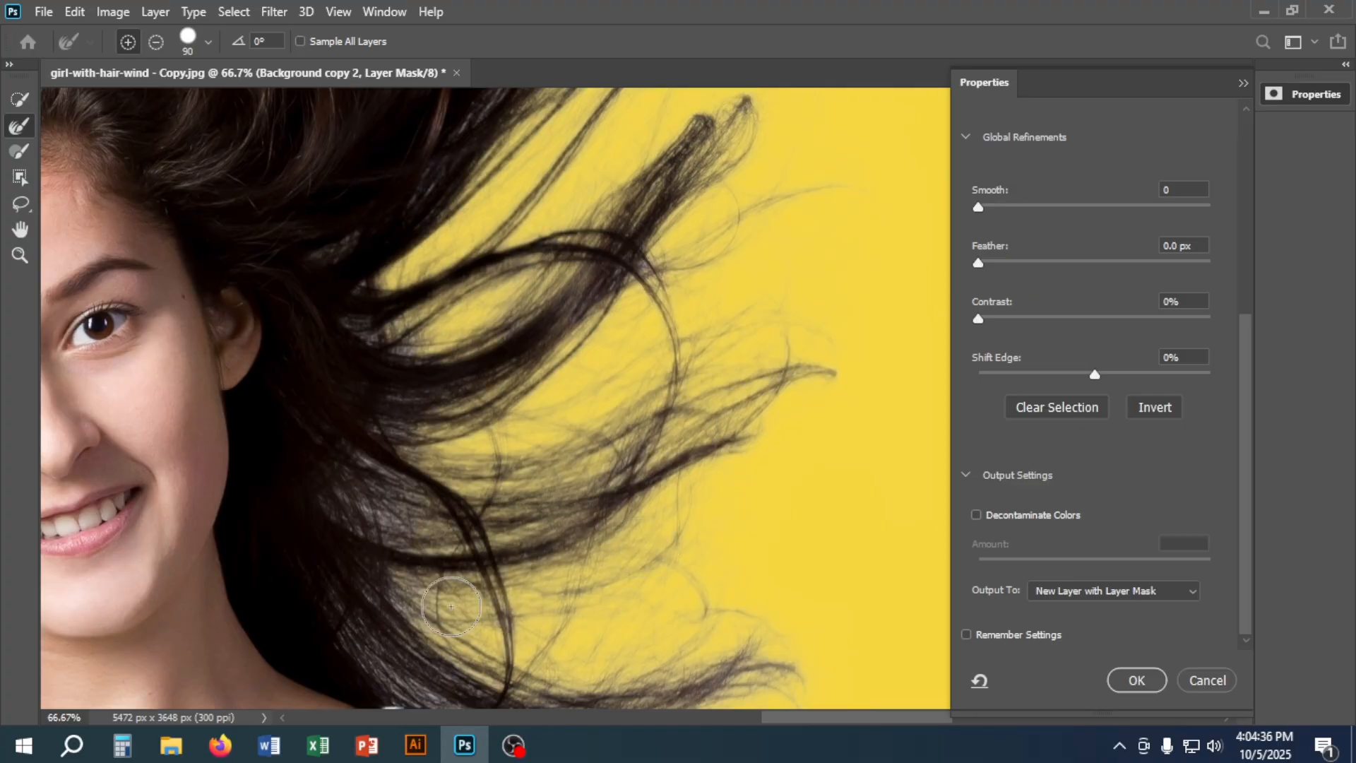
pyautogui.moveTo(452, 473); pyautogui.dragTo(454, 487)
# - Brush with Refine Edge over the grey patch at the base of the gap between the raised hair locks, above the forehead
pyautogui.scroll(5, 454, 487)
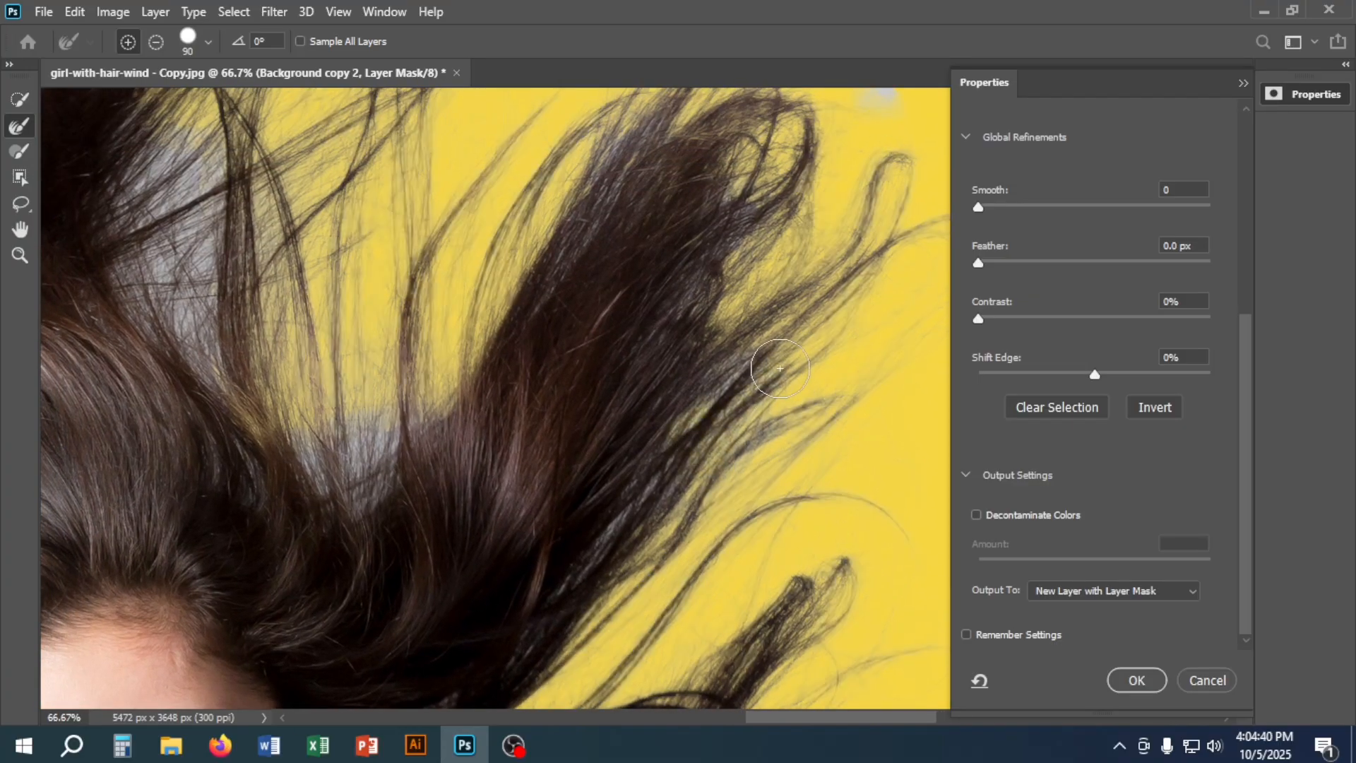
pyautogui.scroll(5, 700, 441)
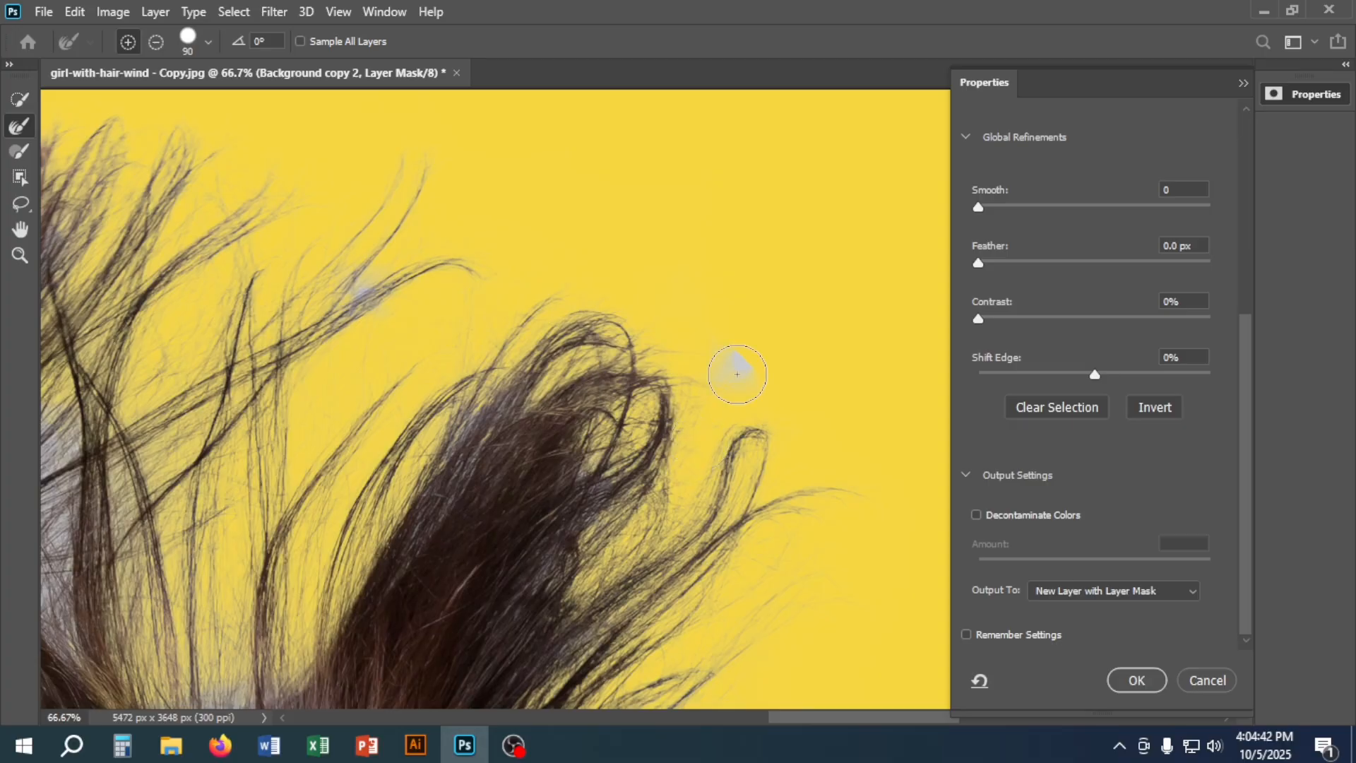
pyautogui.scroll(-1, 605, 475)
pyautogui.hscroll(-2, 606, 476)
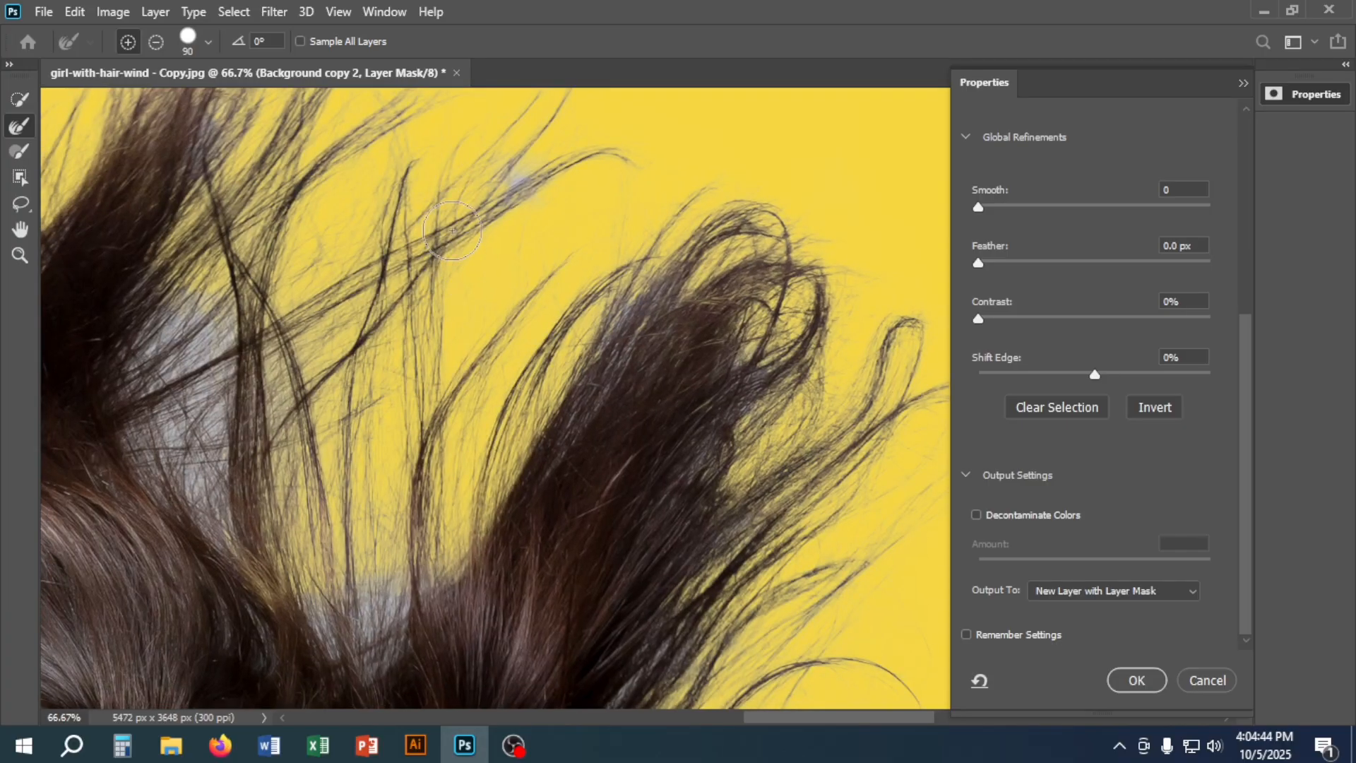
pyautogui.scroll(-2, 431, 339)
pyautogui.hscroll(-1, 432, 339)
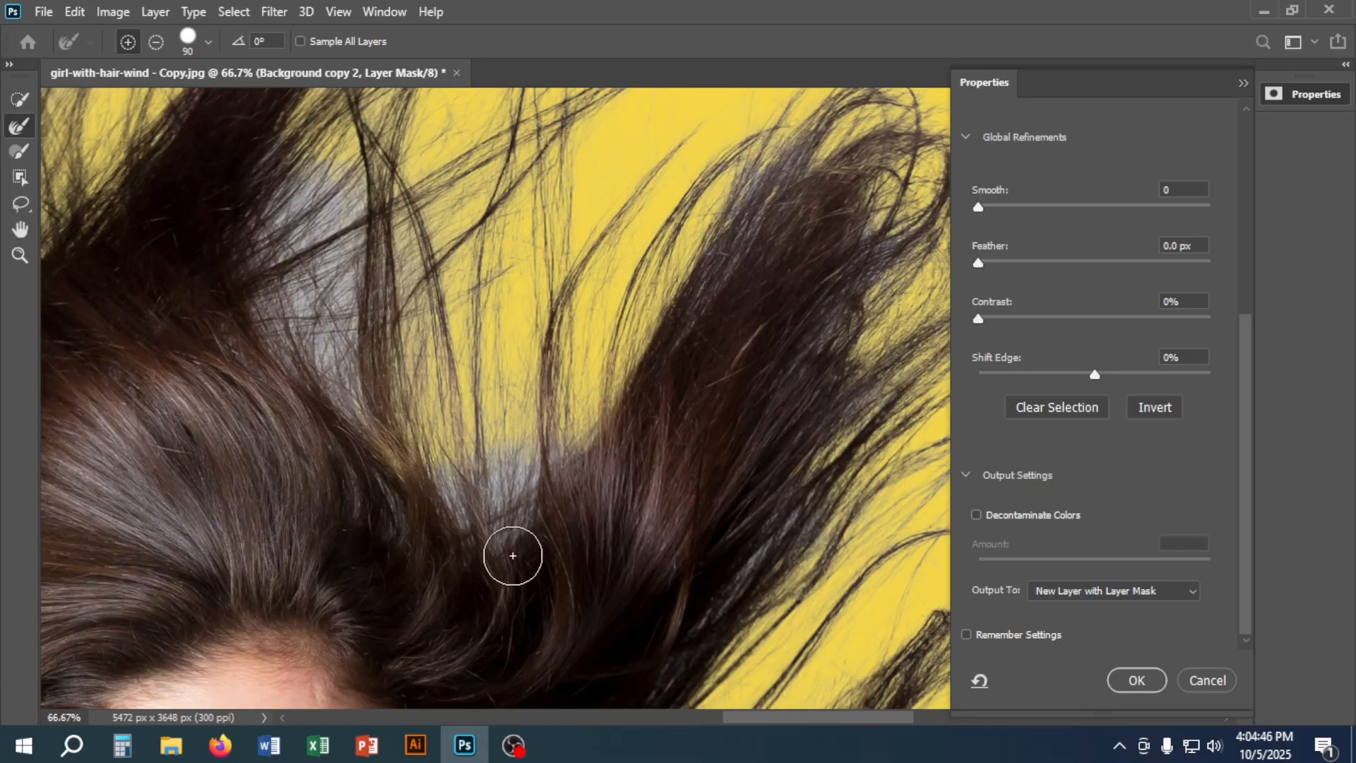
pyautogui.moveTo(513, 556)
pyautogui.mouseDown()
pyautogui.moveTo(531, 419)
pyautogui.moveTo(566, 382)
pyautogui.moveTo(518, 497)
pyautogui.moveTo(469, 516)
pyautogui.moveTo(434, 451)
pyautogui.moveTo(462, 458)
pyautogui.moveTo(479, 397)
pyautogui.mouseUp()
# - Clear the grey area behind the crossing strands beside the tall central hair lock with Refine Edge
pyautogui.scroll(3, 368, 364)
pyautogui.hscroll(-1, 368, 363)
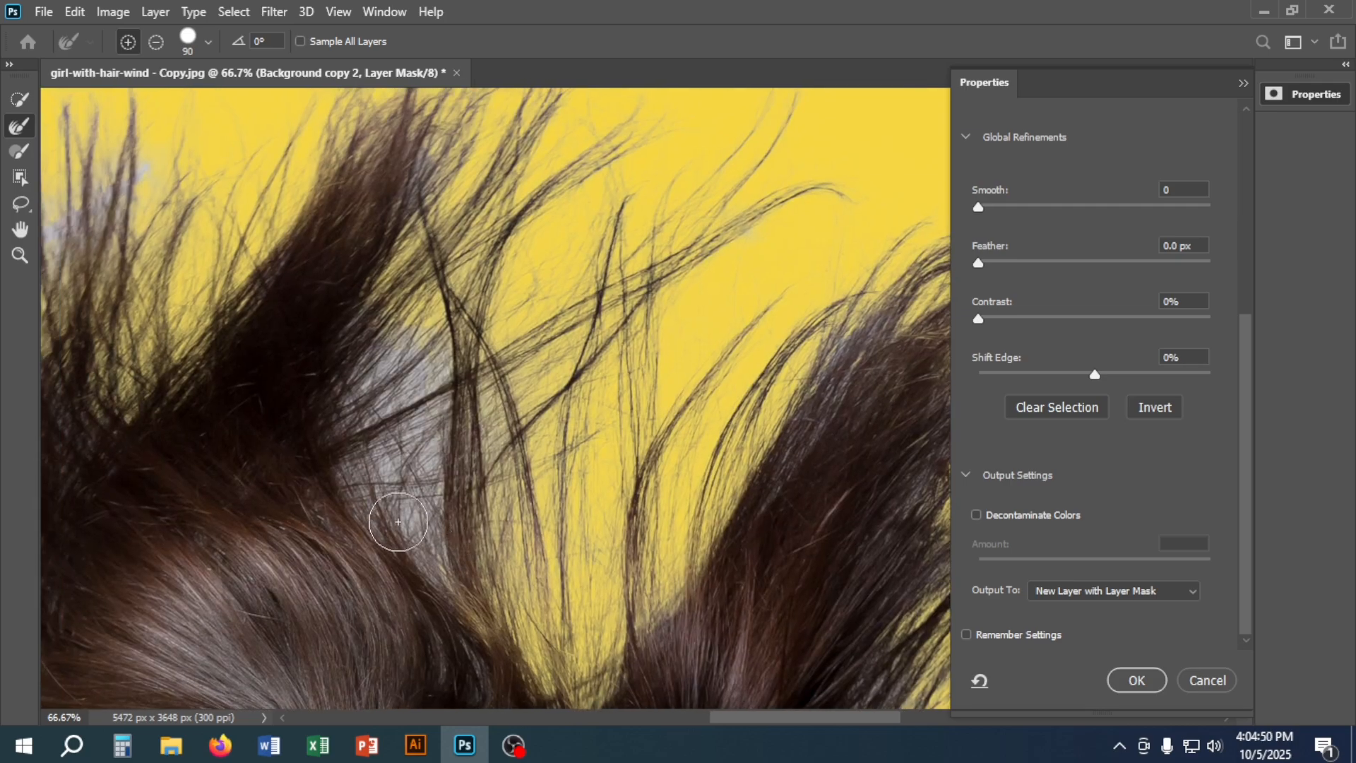
pyautogui.moveTo(445, 351)
pyautogui.mouseDown()
pyautogui.moveTo(427, 528)
pyautogui.moveTo(524, 364)
pyautogui.moveTo(469, 460)
pyautogui.mouseUp()
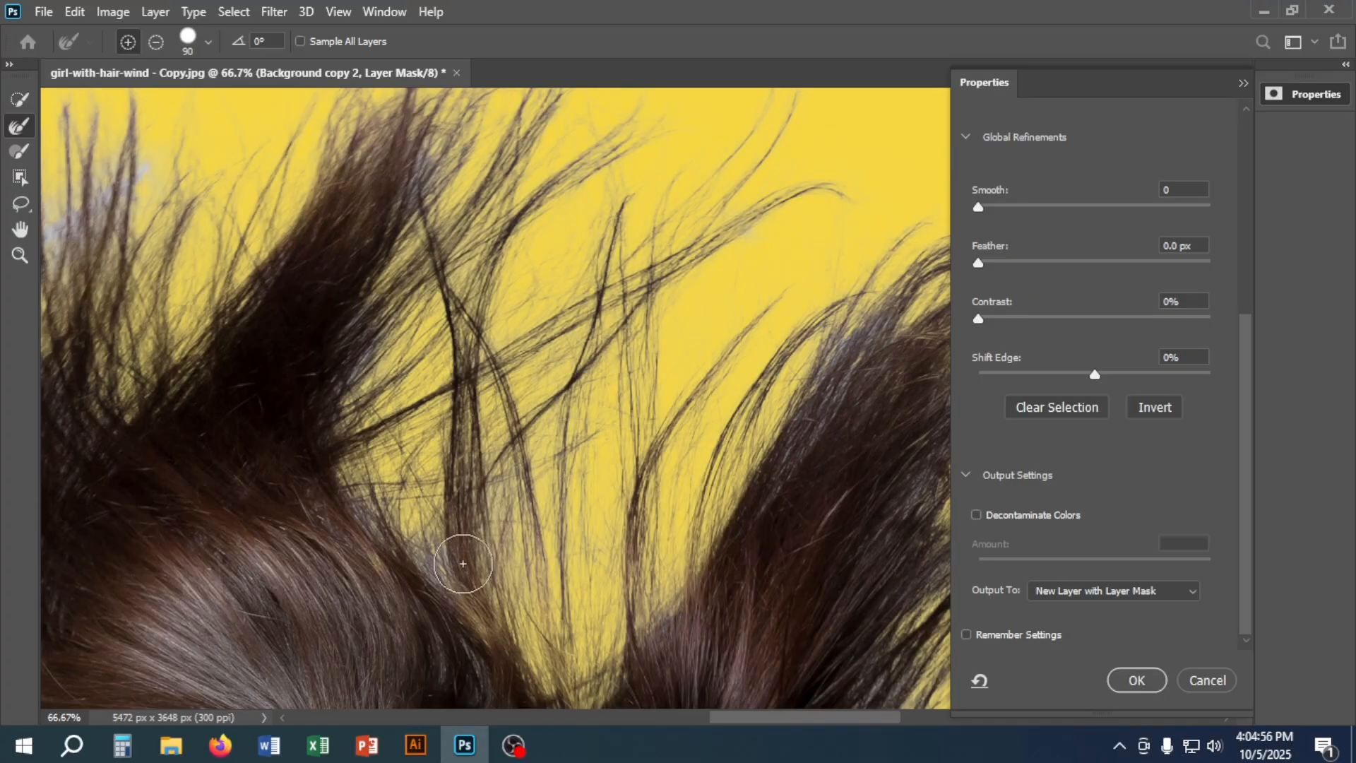
pyautogui.moveTo(460, 560); pyautogui.dragTo(445, 487)
# - Refine away the bluish-grey residue among the upright hair tips on the image's upper left
pyautogui.scroll(5, 381, 574)
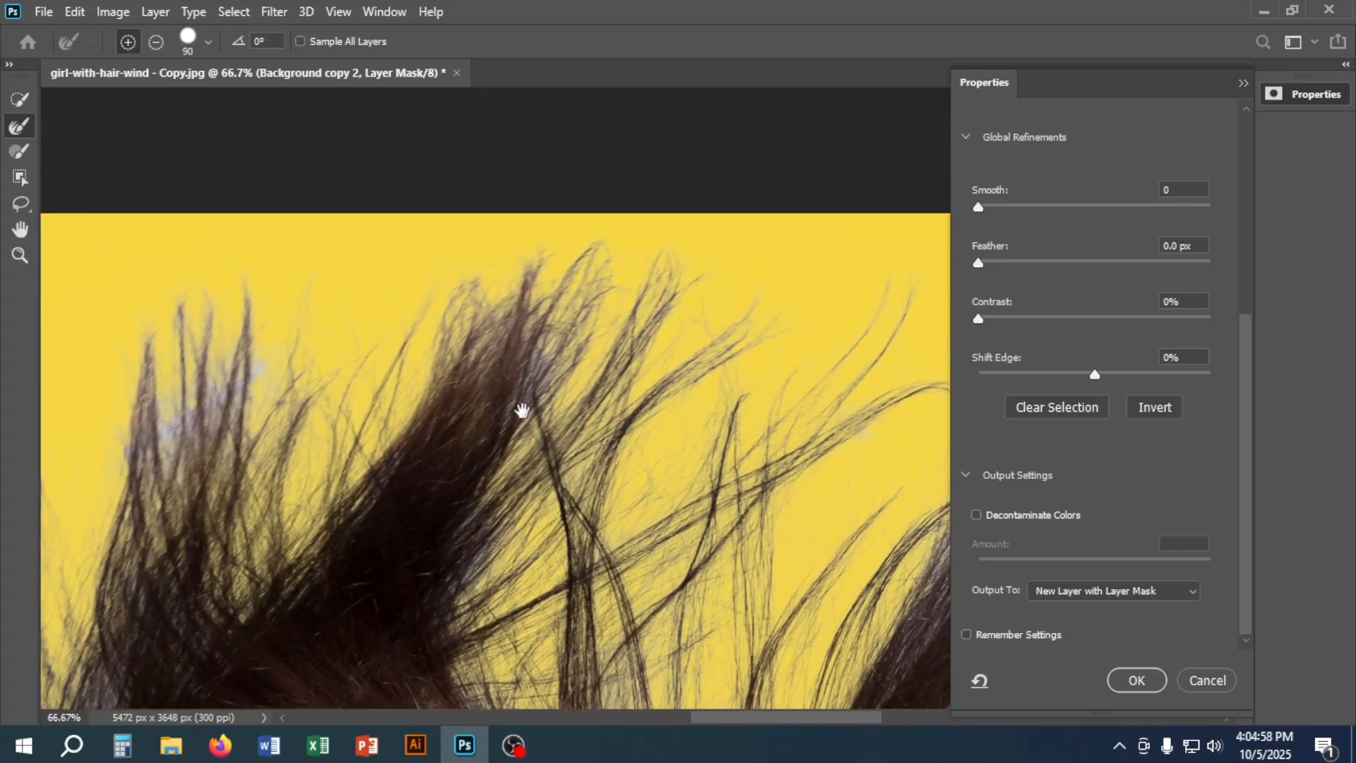
pyautogui.hscroll(-2, 521, 409)
pyautogui.hscroll(-4, 317, 485)
pyautogui.scroll(-1, 318, 485)
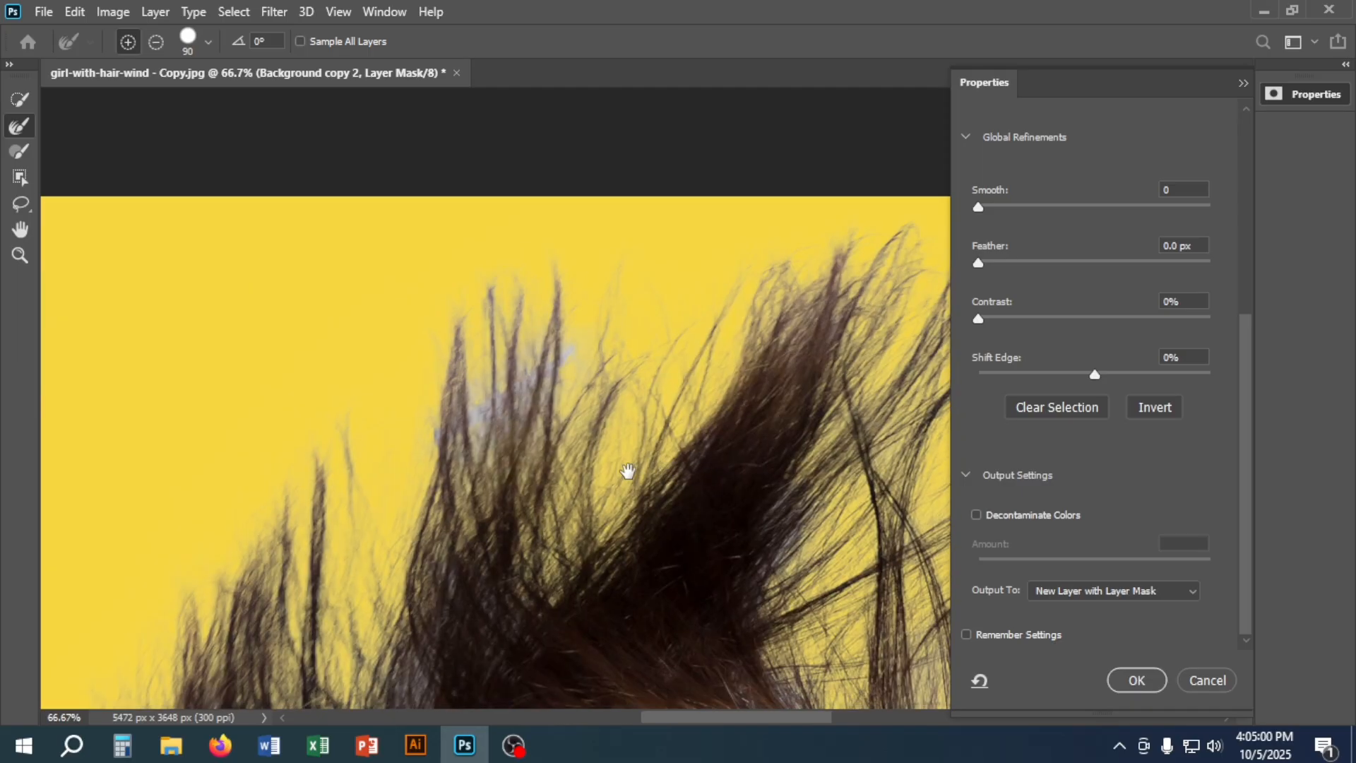
pyautogui.moveTo(559, 379)
pyautogui.mouseDown()
pyautogui.moveTo(583, 314)
pyautogui.moveTo(479, 445)
pyautogui.moveTo(525, 258)
pyautogui.moveTo(493, 269)
pyautogui.mouseUp()
# - Refine the hair ends above the shoulder on the image's left and reduce the Refine Edge brush size to 60
pyautogui.scroll(-4, 341, 604)
pyautogui.hscroll(-4, 342, 604)
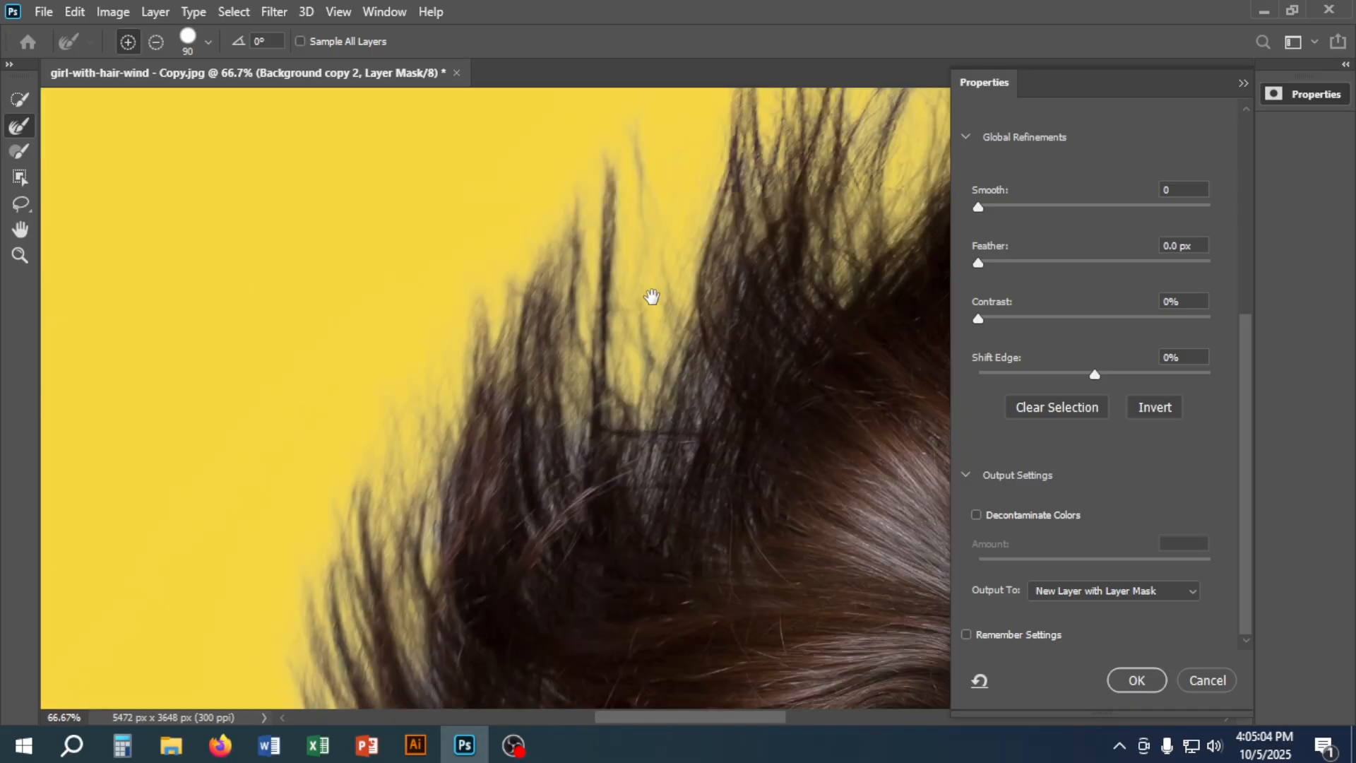
pyautogui.scroll(-5, 459, 615)
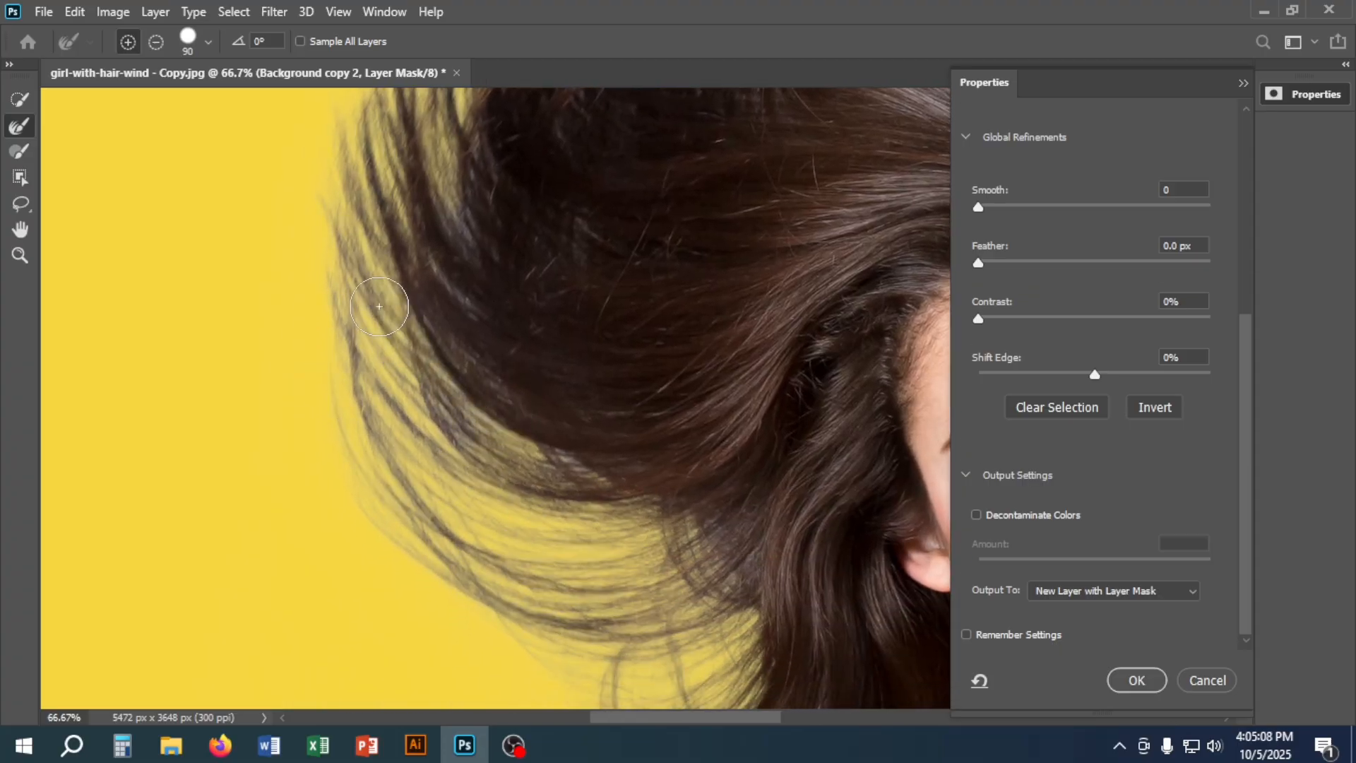
pyautogui.scroll(-4, 576, 619)
pyautogui.hscroll(3, 575, 618)
pyautogui.moveTo(576, 619)
pyautogui.mouseDown()
pyautogui.moveTo(648, 539)
pyautogui.moveTo(642, 584)
pyautogui.moveTo(574, 639)
pyautogui.mouseUp()
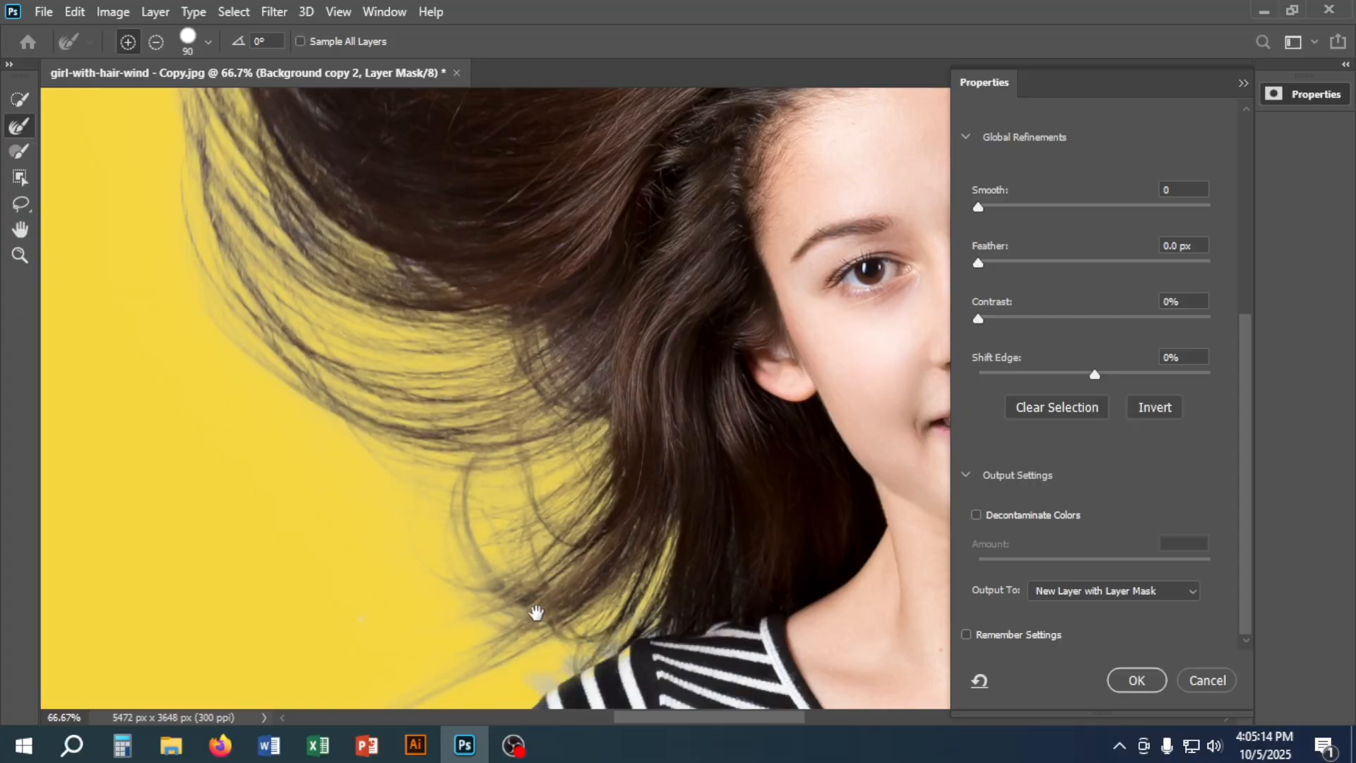
pyautogui.scroll(-2, 529, 579)
pyautogui.hscroll(1, 529, 580)
pyautogui.press('[')
pyautogui.press('[')
pyautogui.press('[')
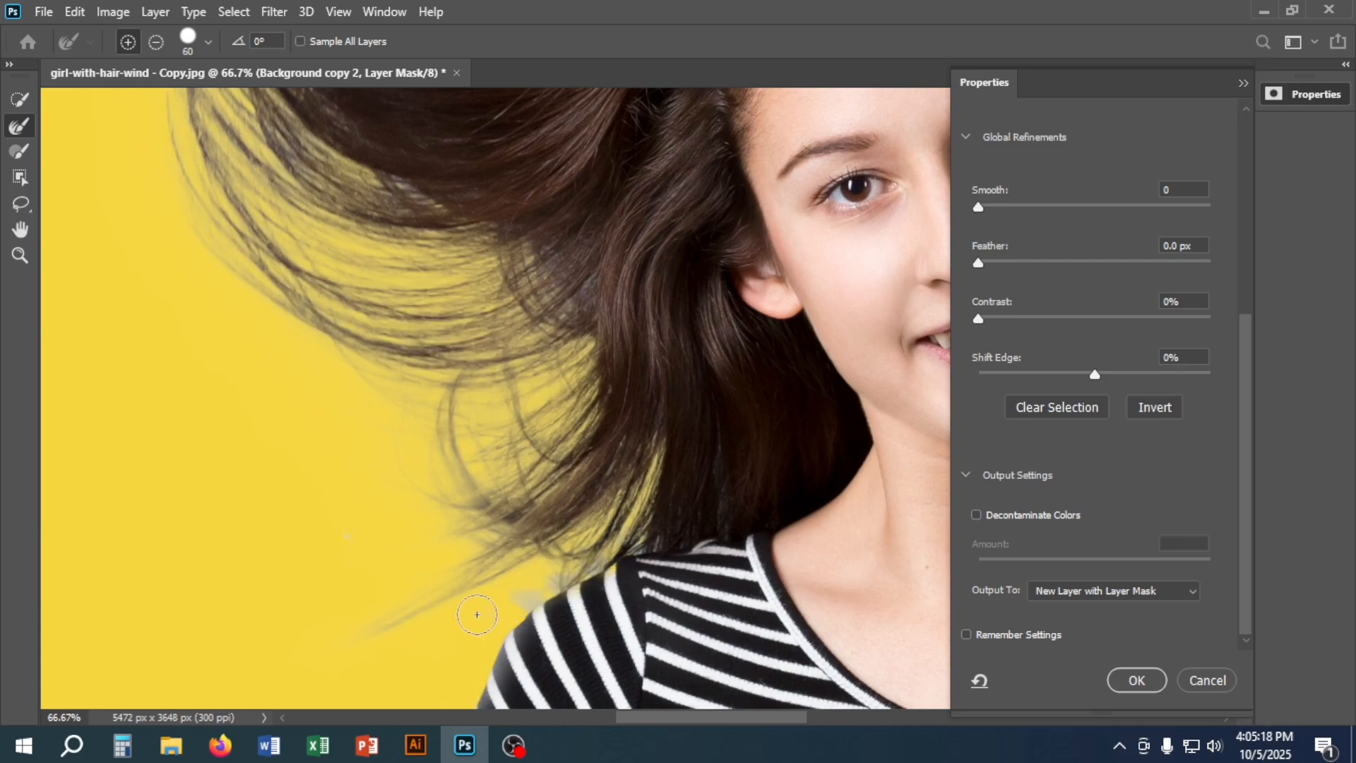
# - Output the refined selection as a new layer with a layer mask
pyautogui.scroll(-4, 476, 615)
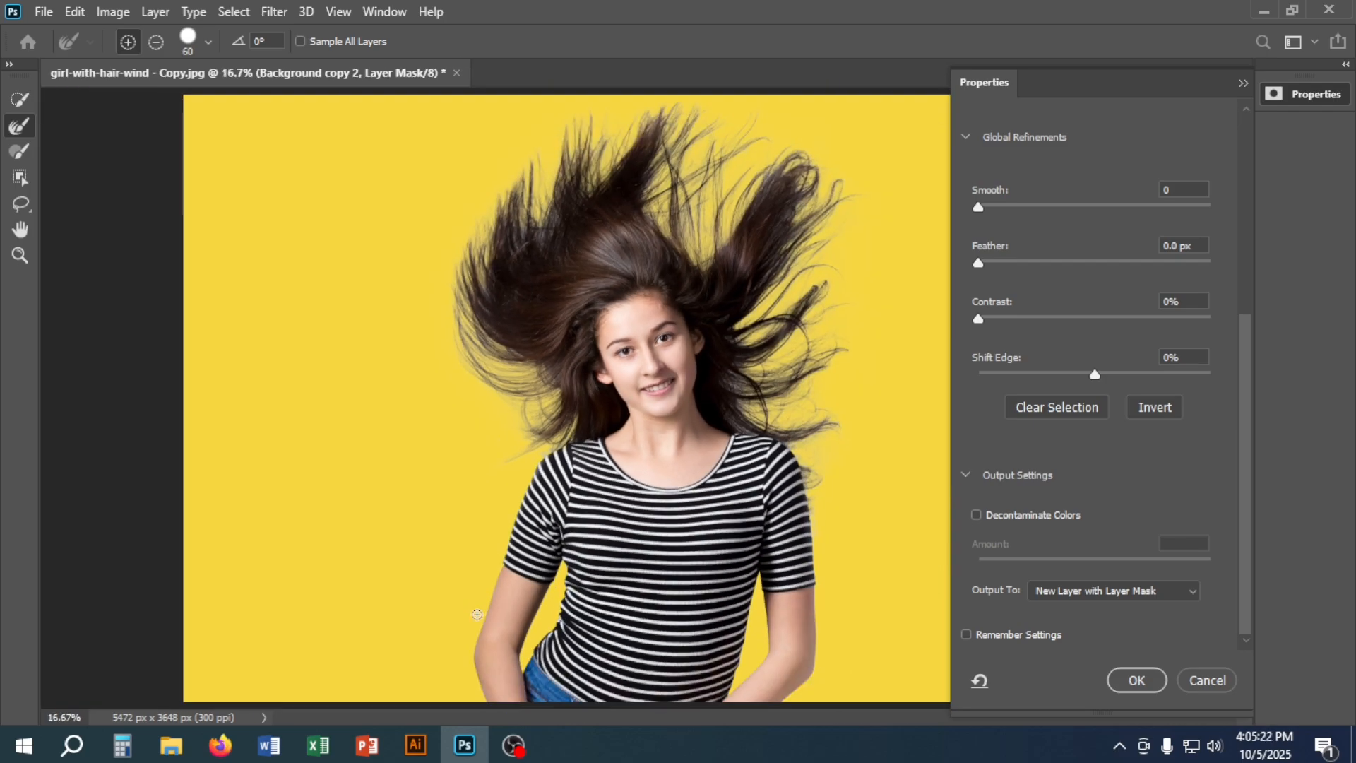
pyautogui.scroll(-1, 476, 615)
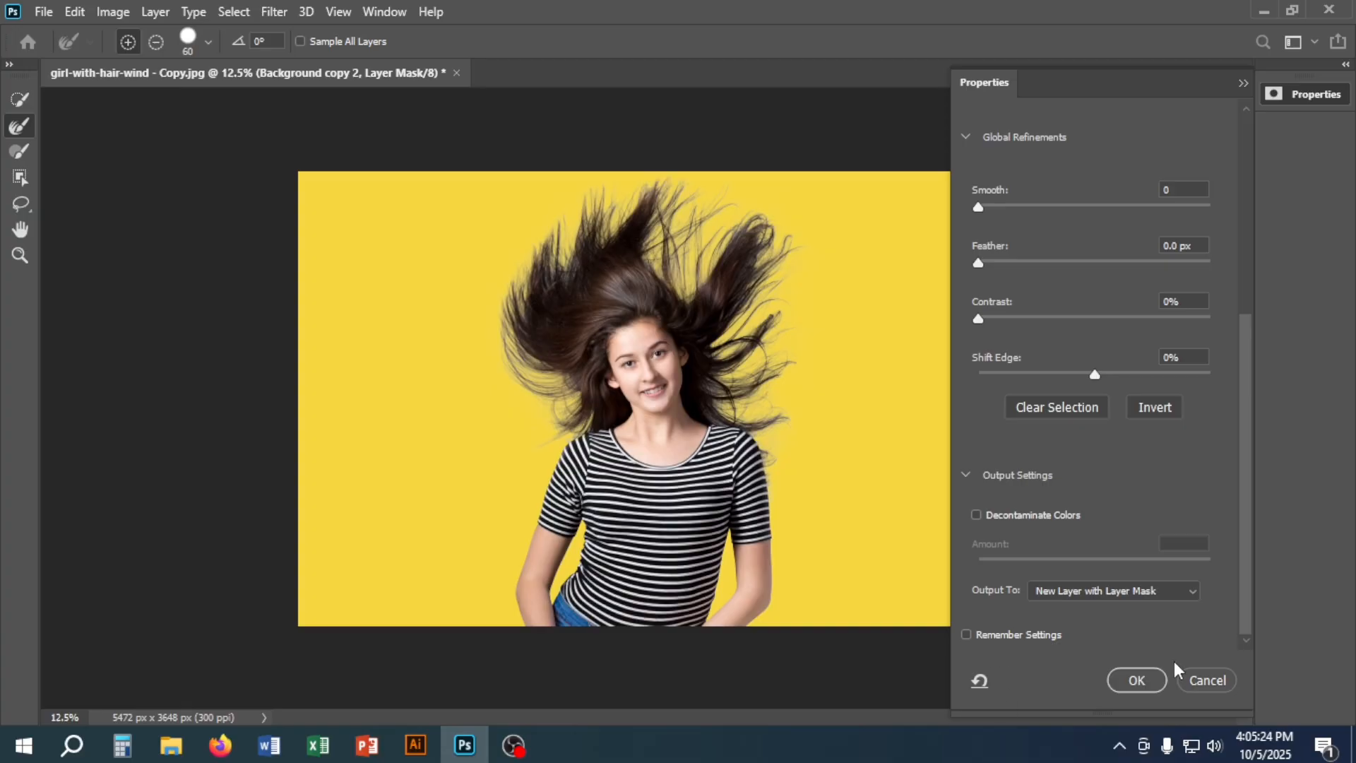
pyautogui.click(1136, 680)
# - Move the cutout slightly down and to the left over the yellow background to test it
pyautogui.click(20, 99)
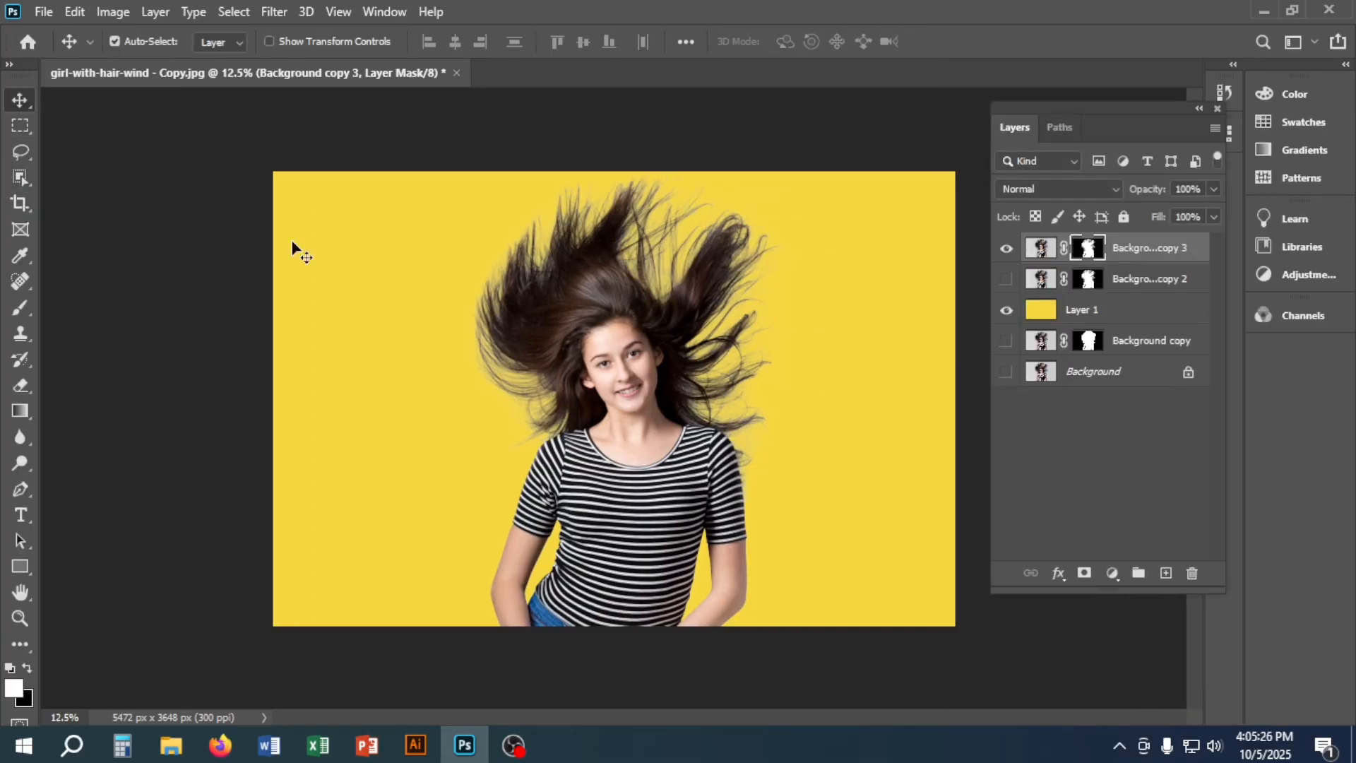
pyautogui.moveTo(651, 467); pyautogui.dragTo(613, 469)
pyautogui.moveTo(653, 480); pyautogui.dragTo(636, 483)
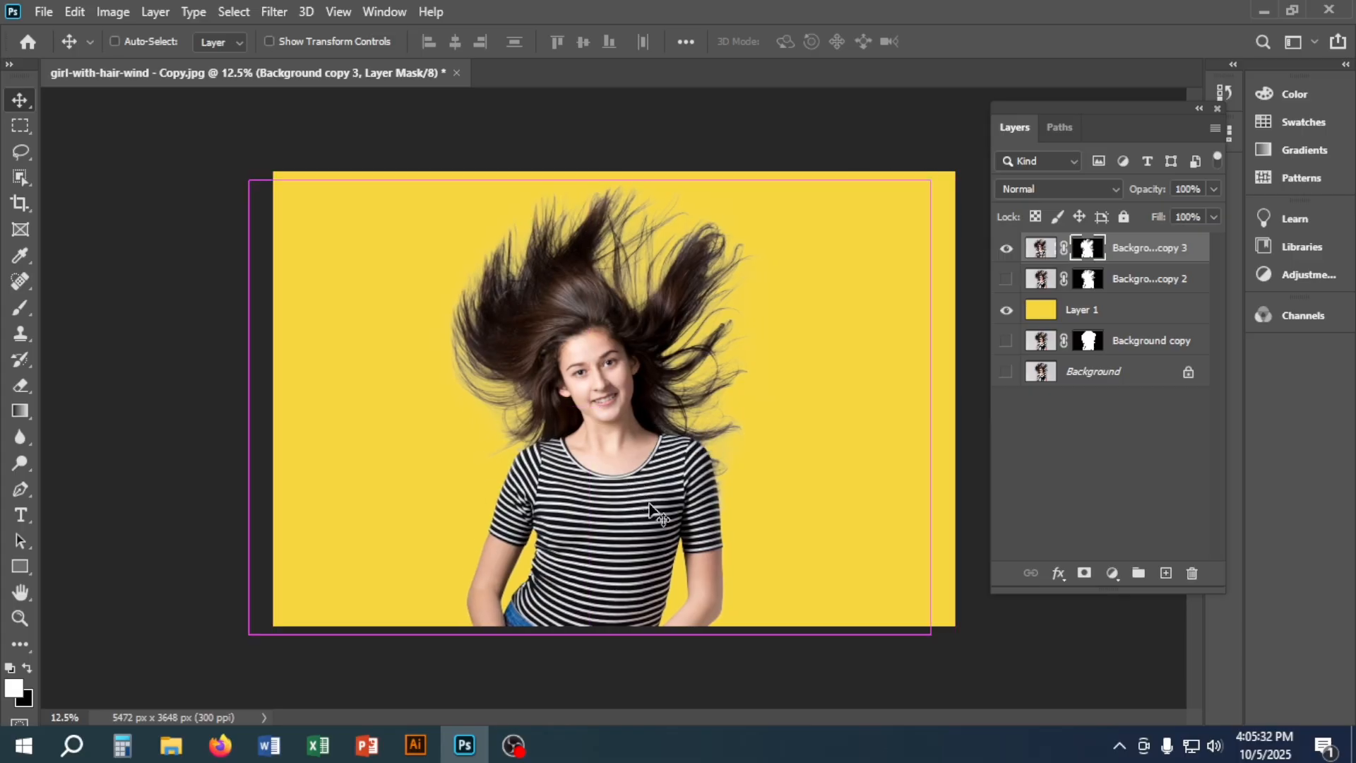
# - Try a Hue of +67 on Layer 1 with Hue/Saturation, then undo the colour change
pyautogui.click(1077, 314)
pyautogui.hotkey('ctrl', 'u')
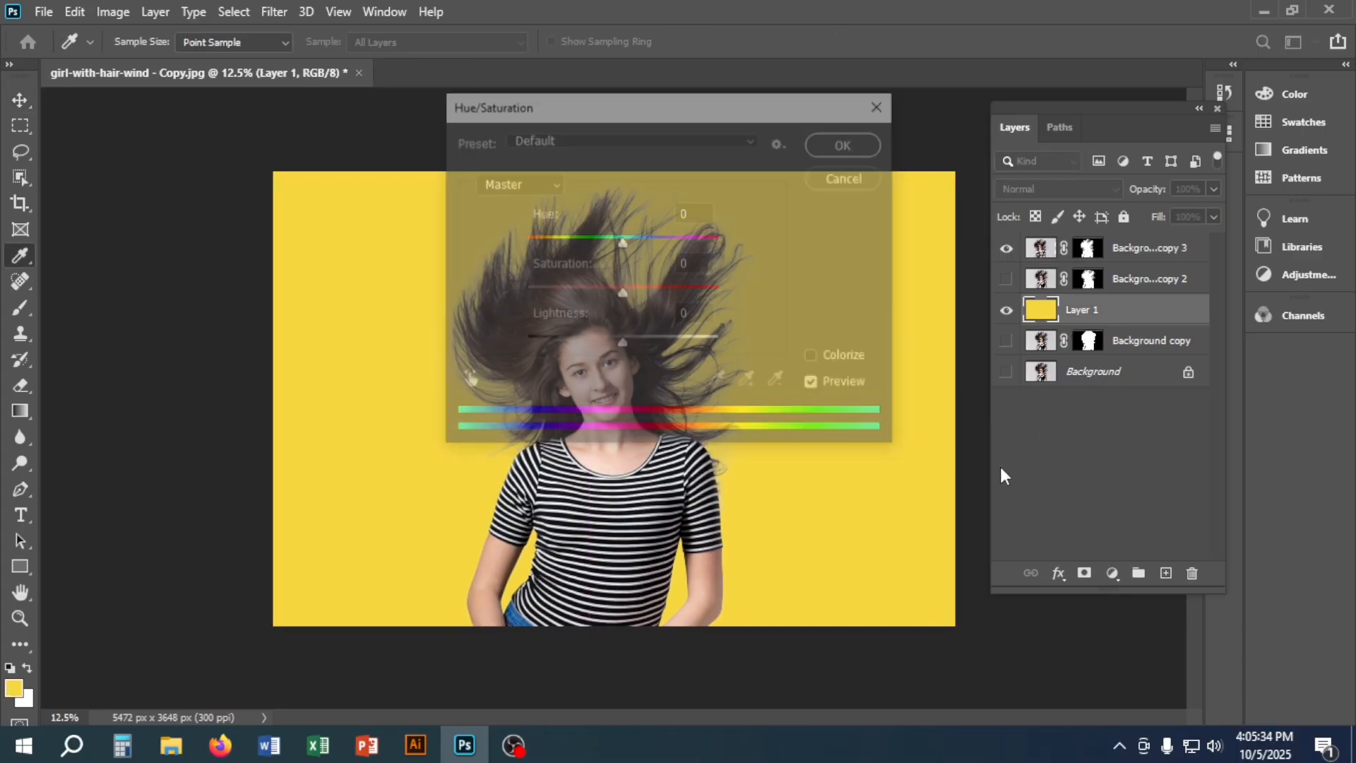
pyautogui.moveTo(668, 141); pyautogui.dragTo(976, 242)
pyautogui.moveTo(940, 380); pyautogui.dragTo(995, 356)
pyautogui.click(994, 356)
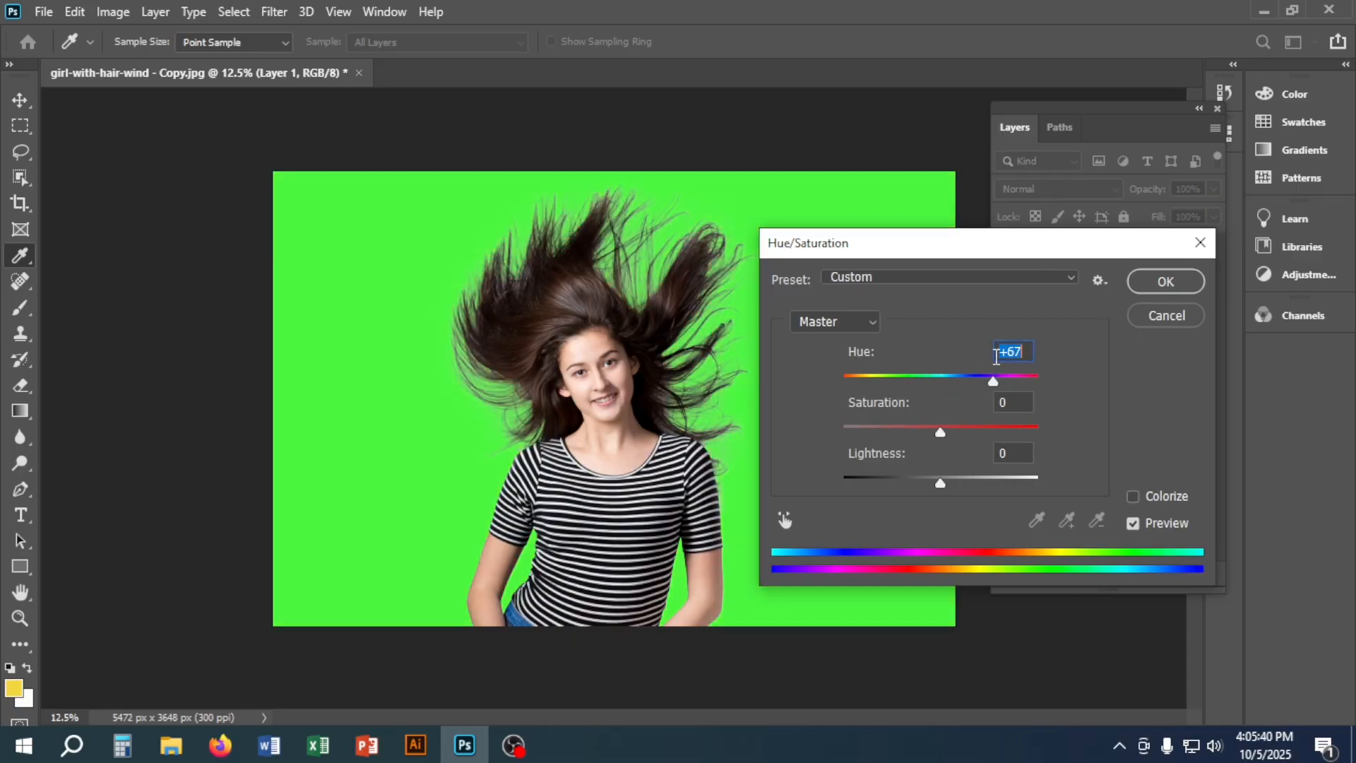
pyautogui.click(1150, 280)
pyautogui.press('v')
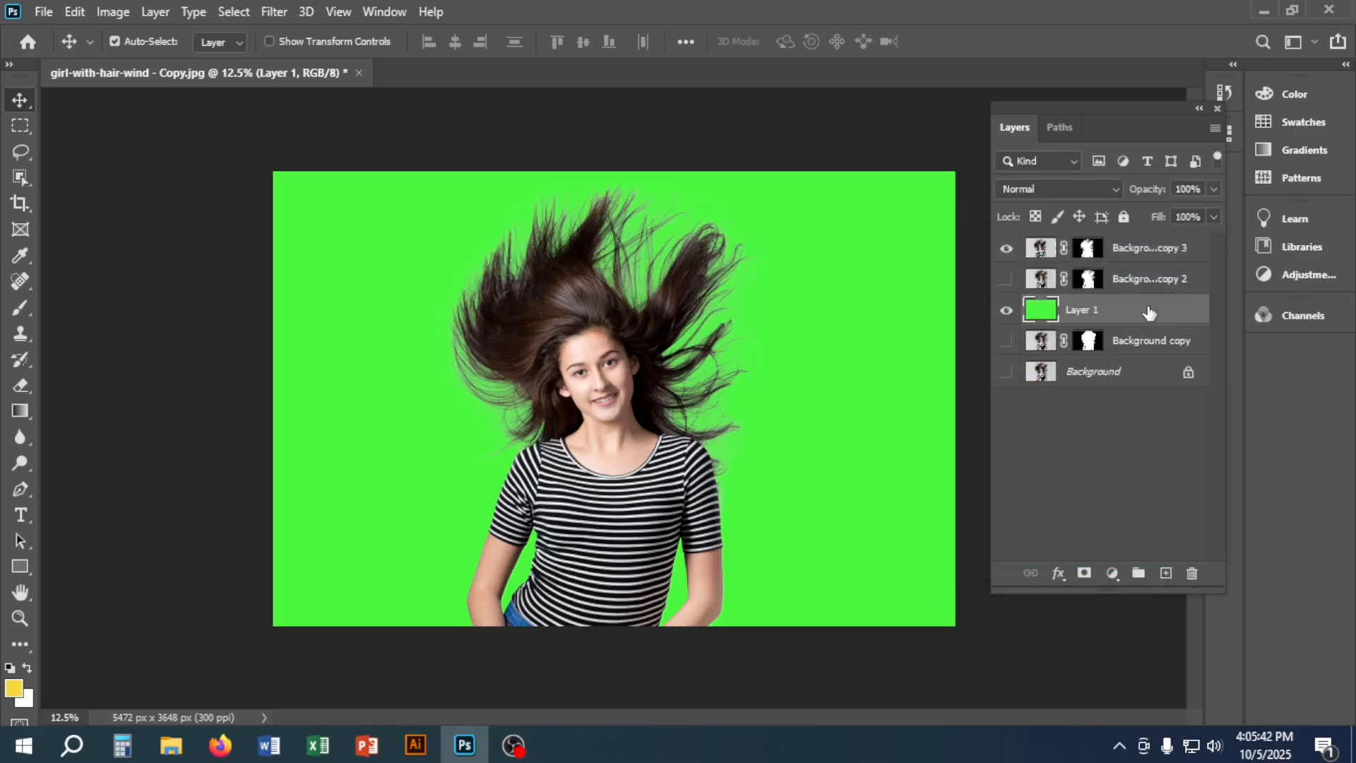
pyautogui.hotkey('ctrl', 'z')
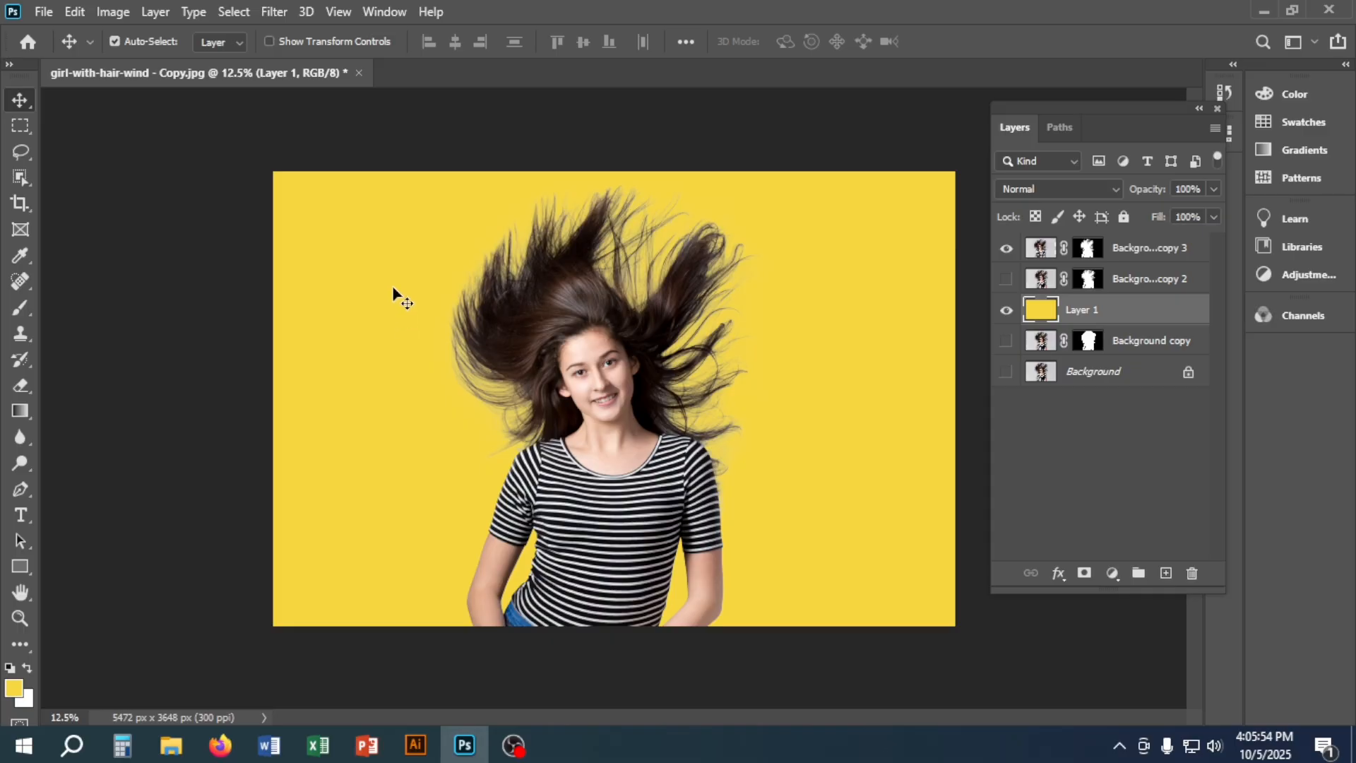
# - Display the saved path and move the cutout back into alignment with its outline
pyautogui.click(1060, 128)
pyautogui.click(1012, 167)
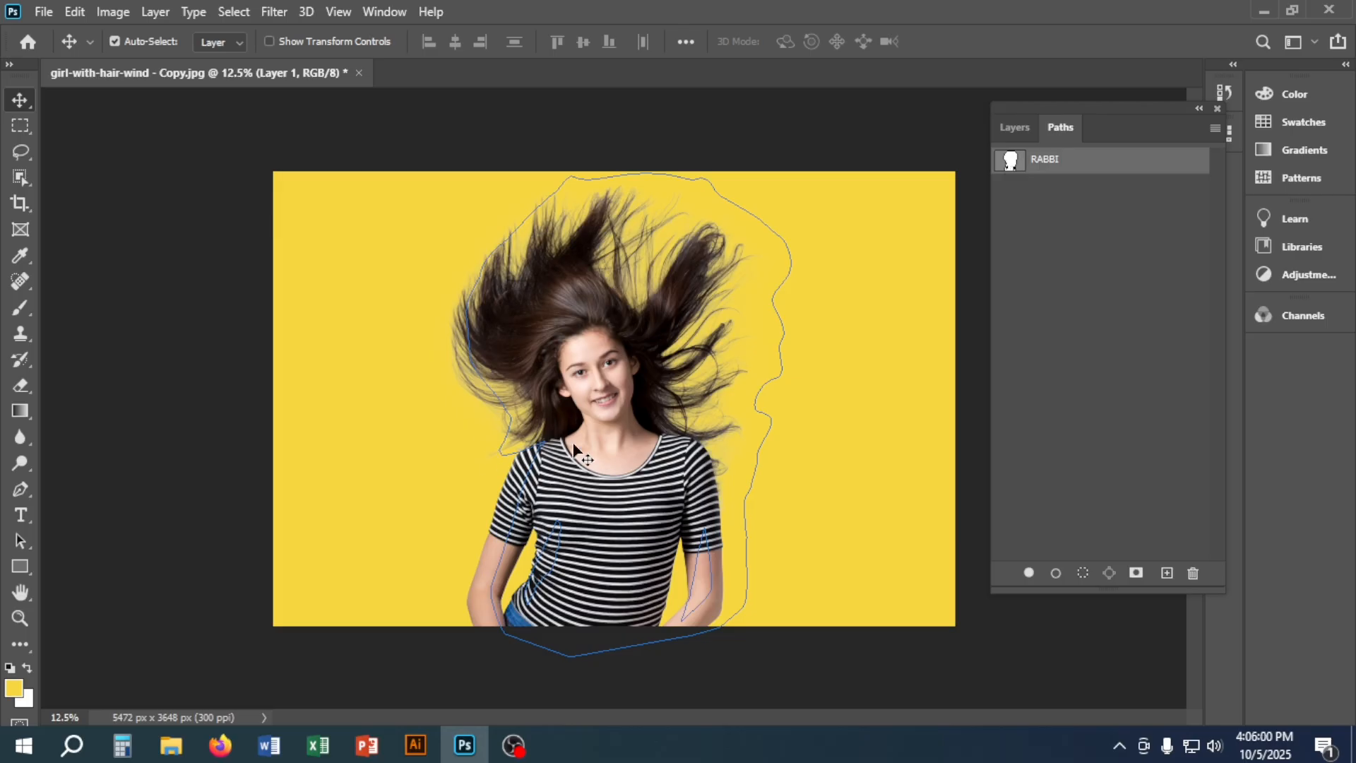
pyautogui.moveTo(596, 458); pyautogui.dragTo(618, 443)
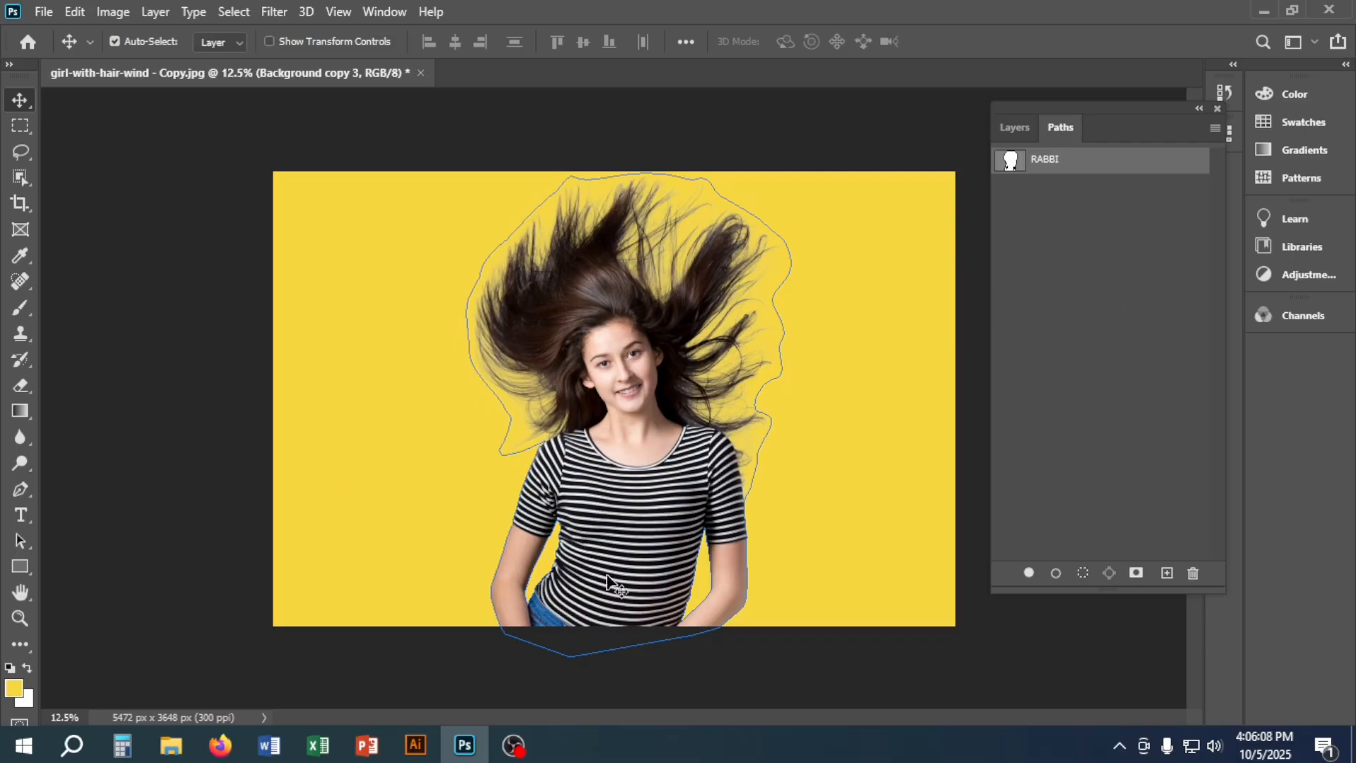
# - Examine the cutout's hair, shirt and arm edges up close against the yellow background and the path outline
pyautogui.hotkey('ctrl', '+')
pyautogui.hotkey('ctrl', '+')
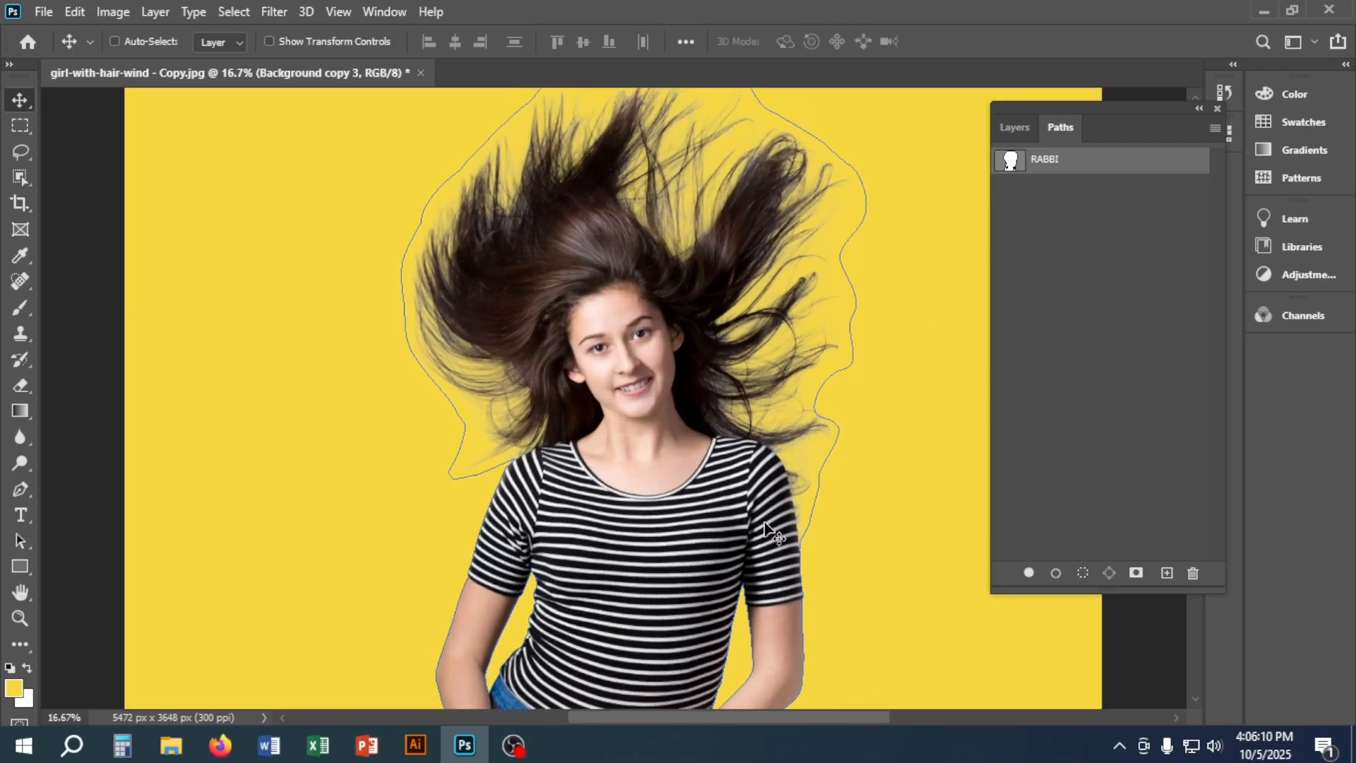
pyautogui.moveTo(614, 480); pyautogui.dragTo(612, 297)
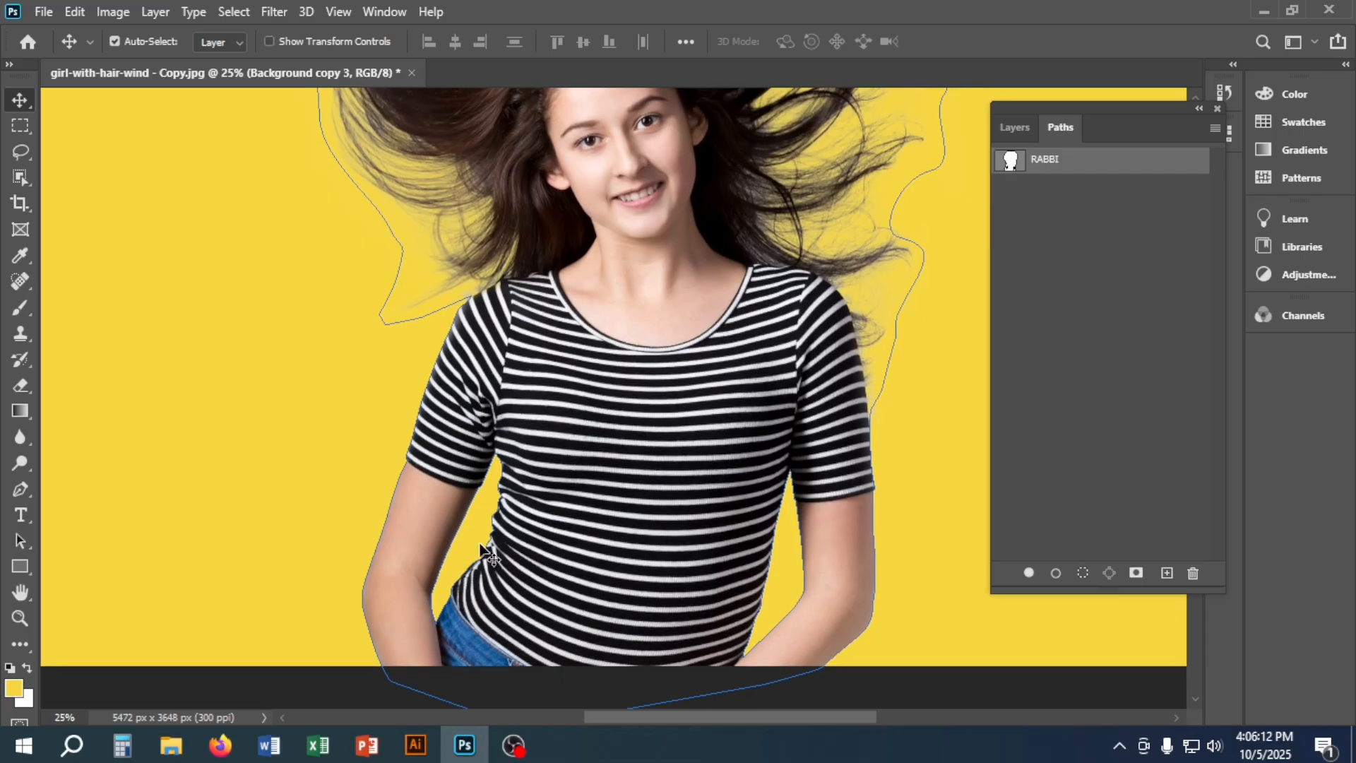
pyautogui.moveTo(776, 294); pyautogui.dragTo(753, 586)
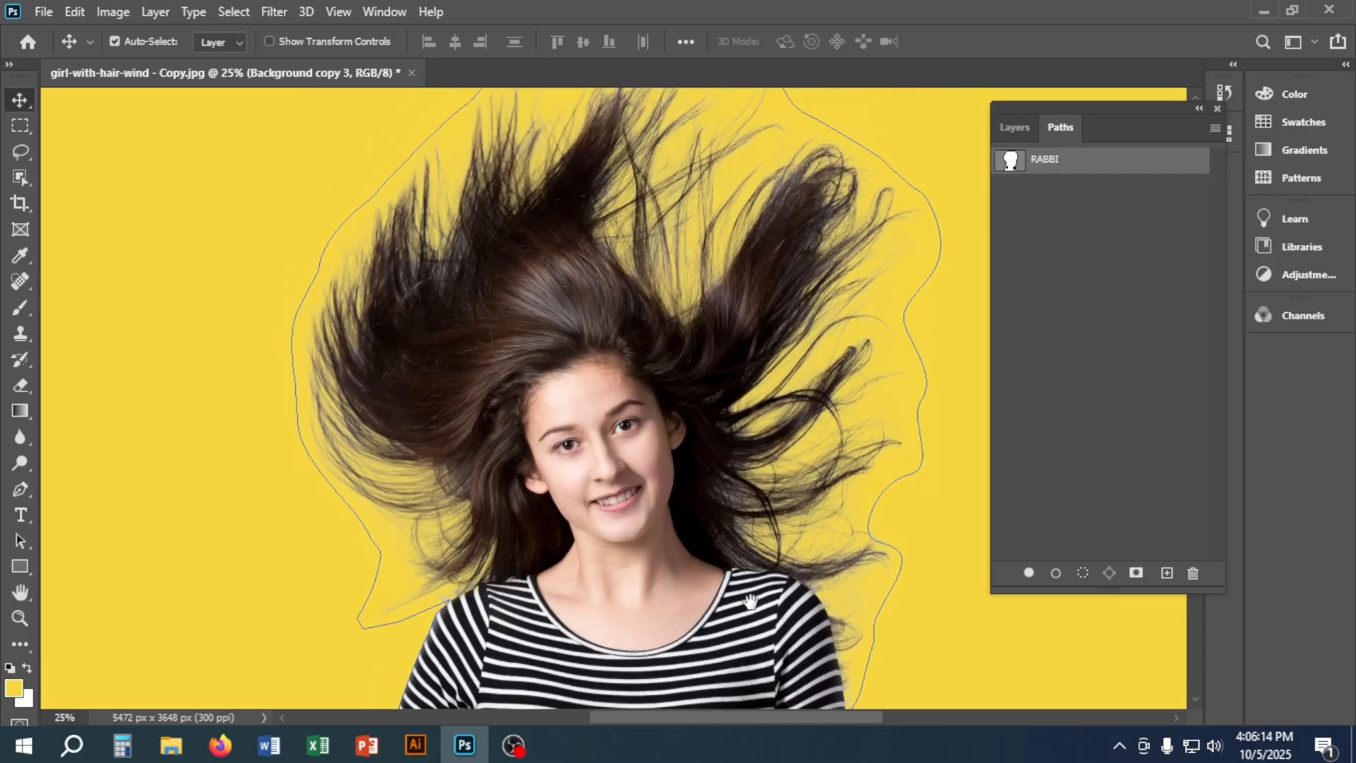
pyautogui.moveTo(565, 335); pyautogui.dragTo(543, 232)
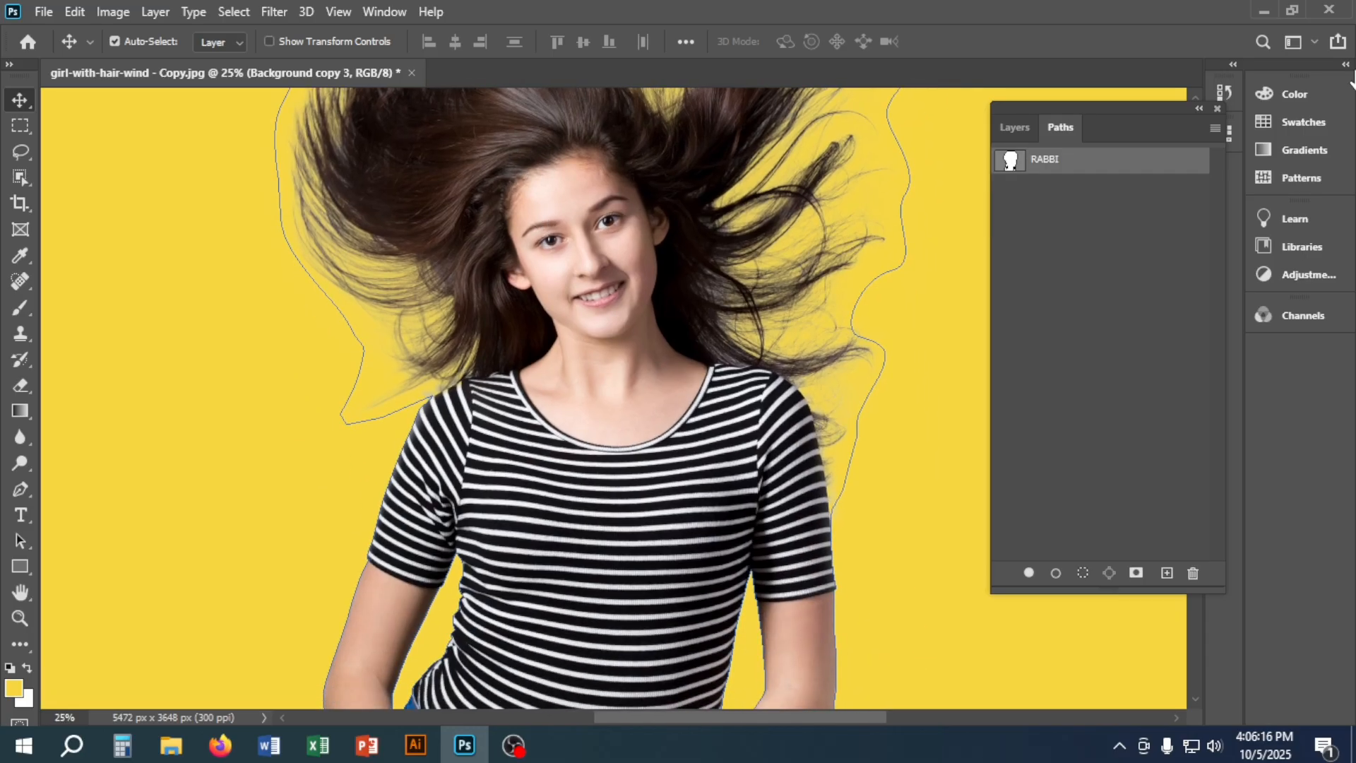
pyautogui.hotkey('ctrl', '-')
pyautogui.hotkey('ctrl', '-')
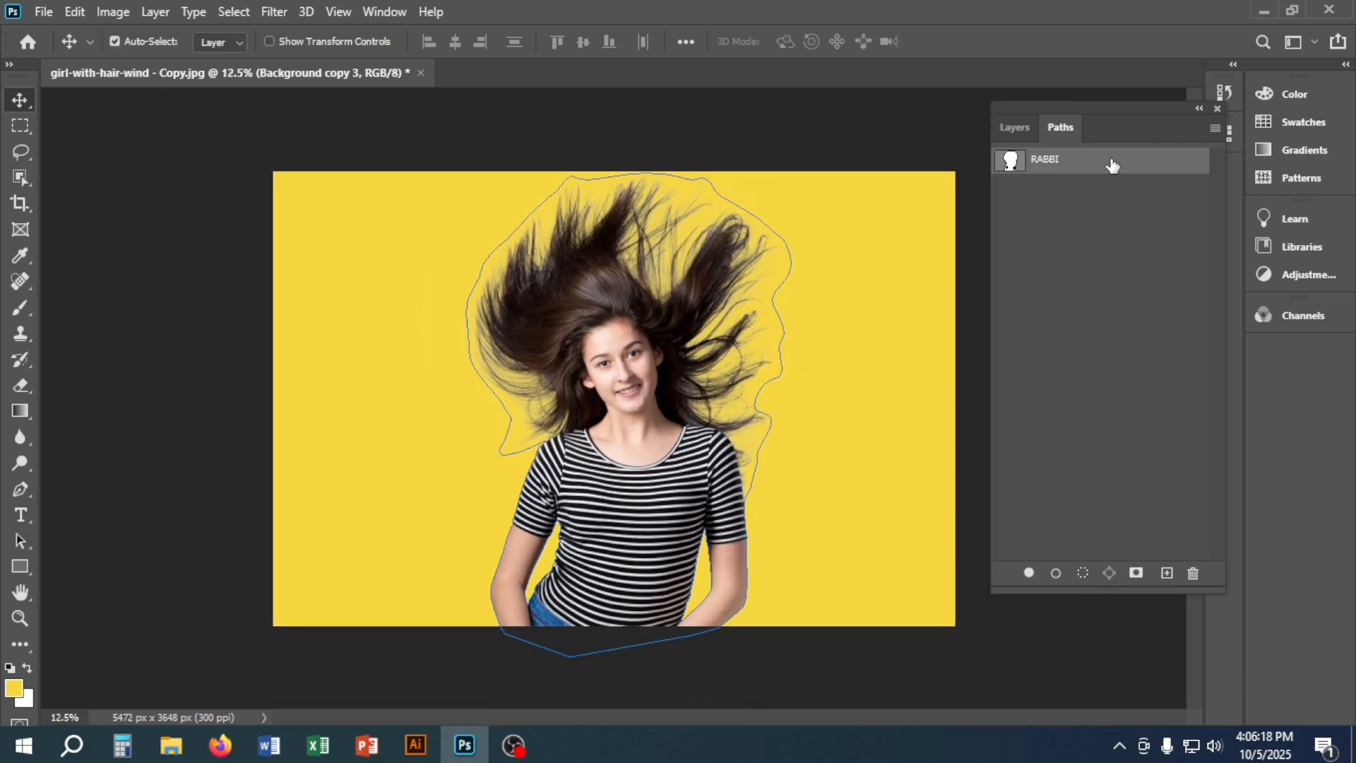